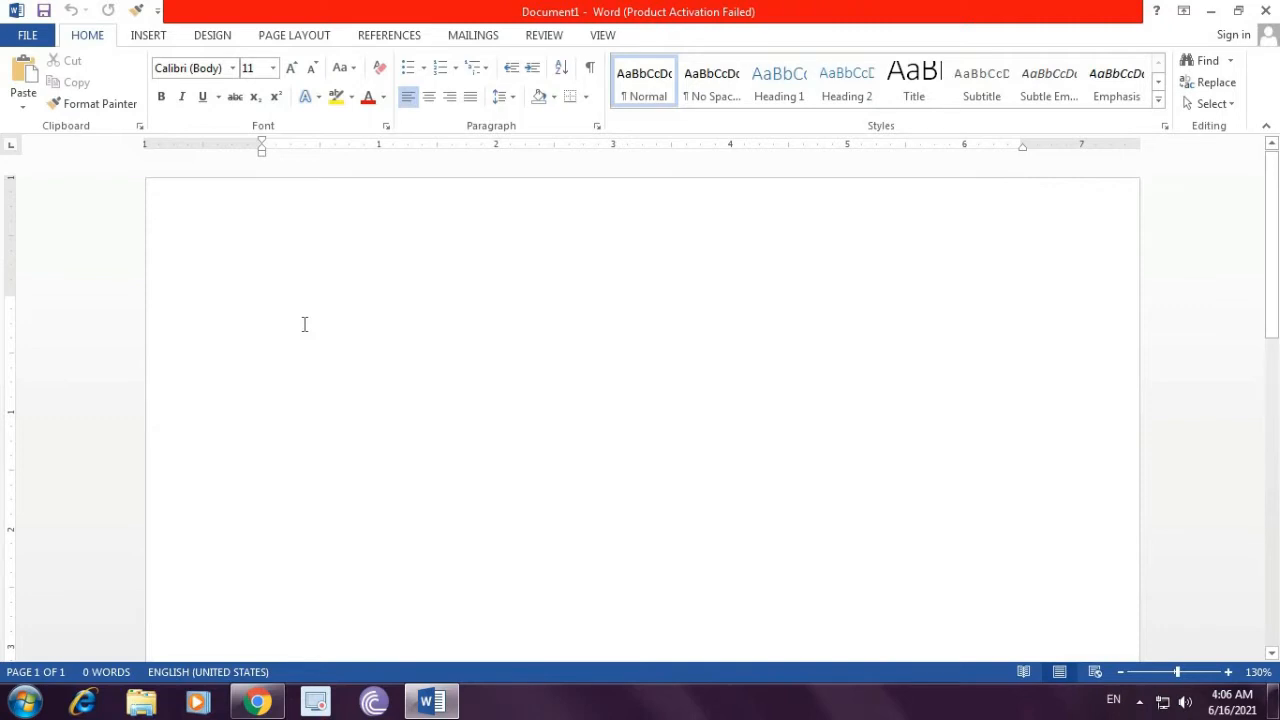
Step: Increase the font size to 26 pt
key(ctrl+shift+period)
key(ctrl+shift+period)
key(ctrl+shift+period)
key(ctrl+shift+period)
key(ctrl+shift+period)
key(ctrl+shift+period)
key(ctrl+shift+period)
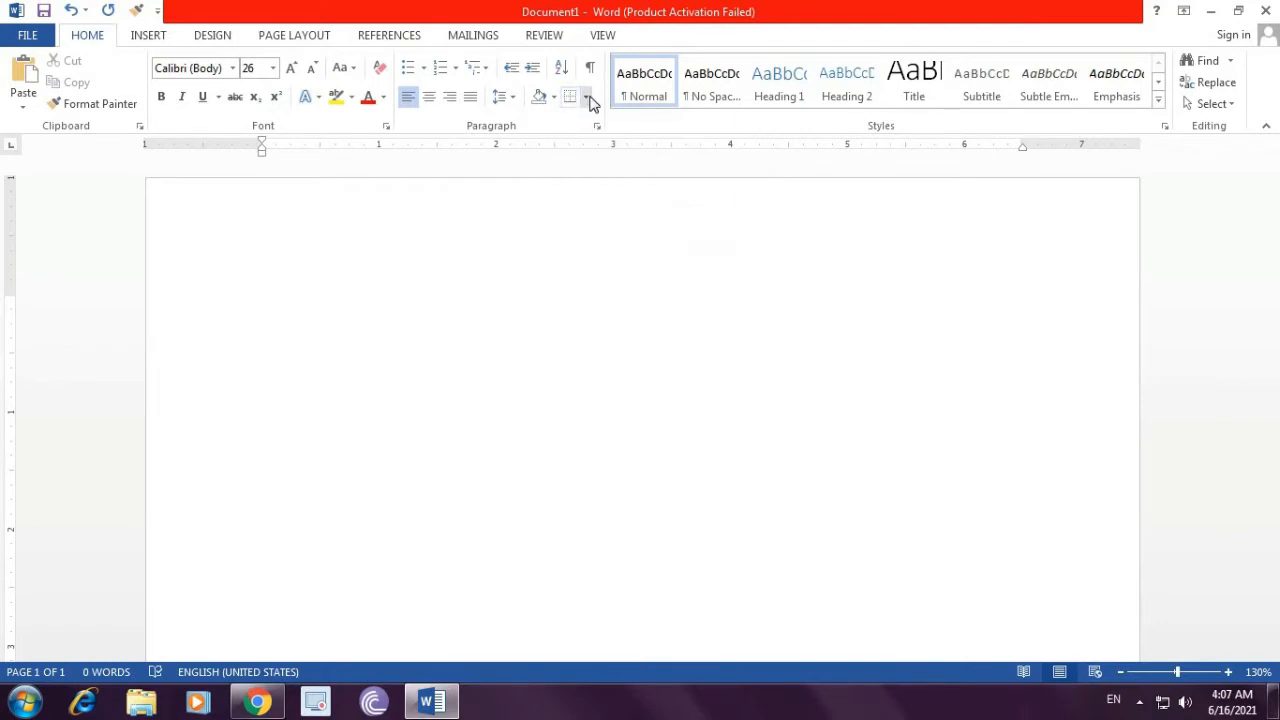
Step: Add top and bottom borders to the empty paragraph
click(588, 98)
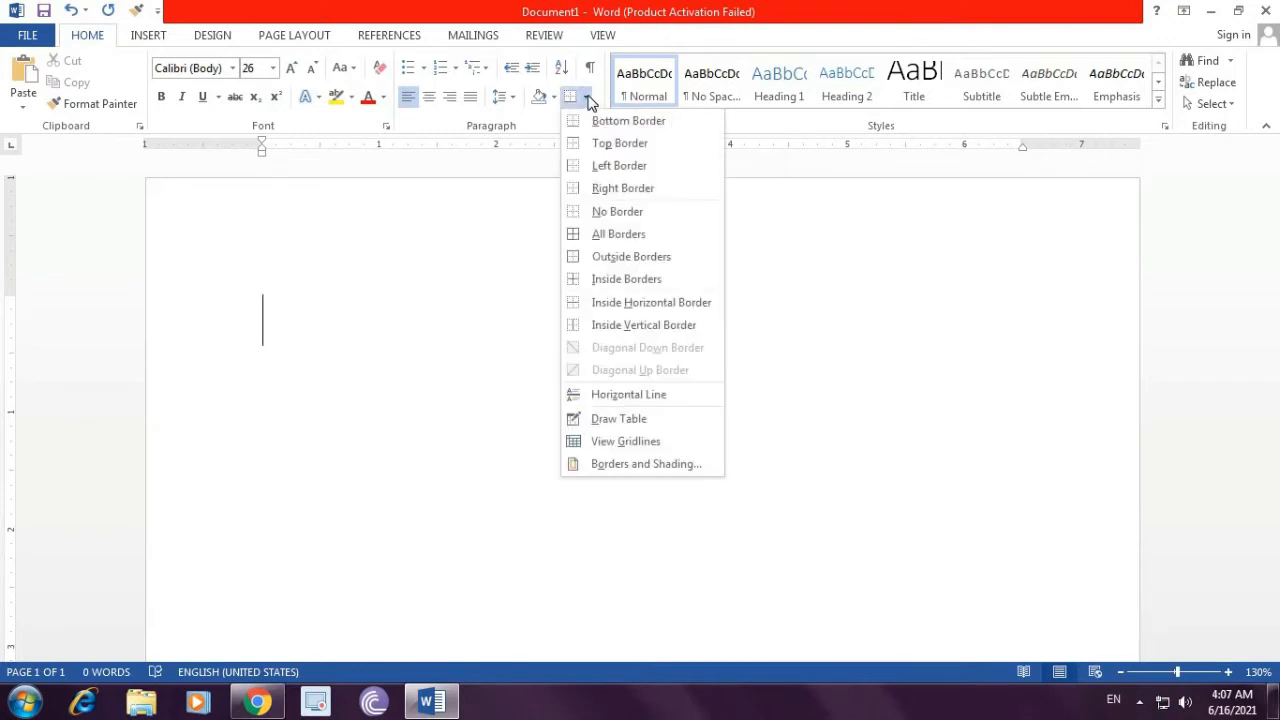
click(640, 148)
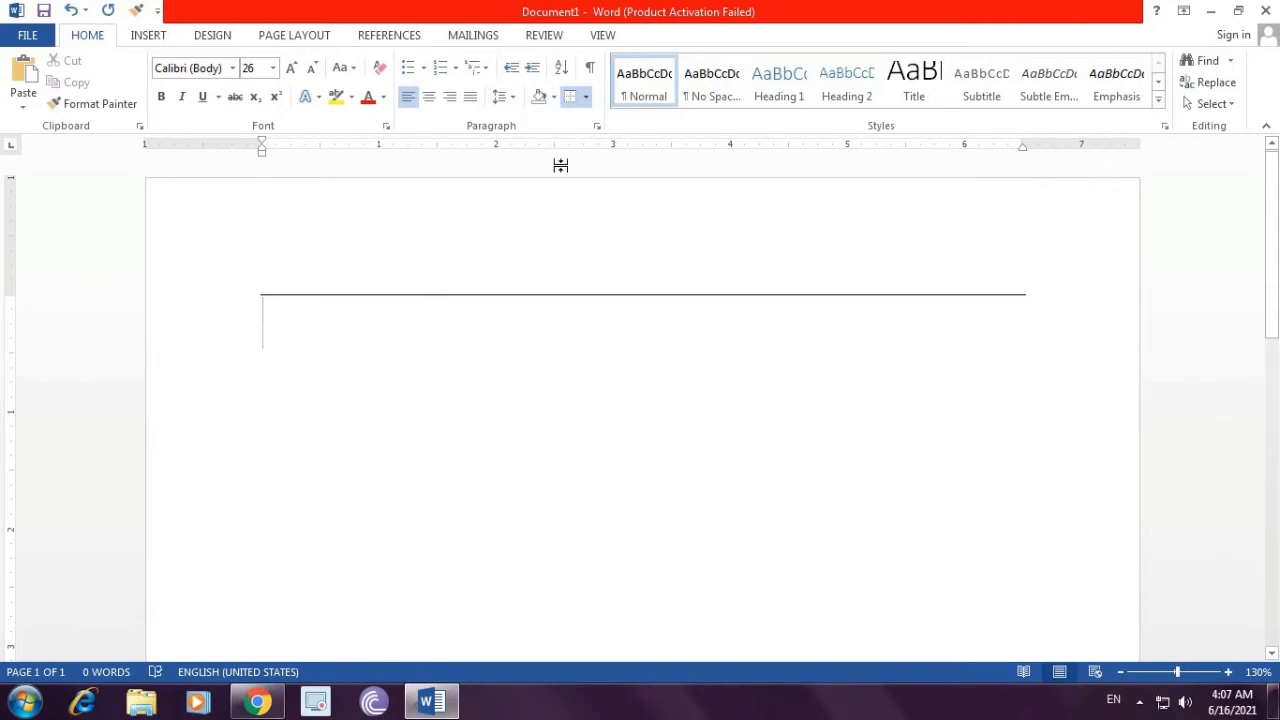
click(587, 100)
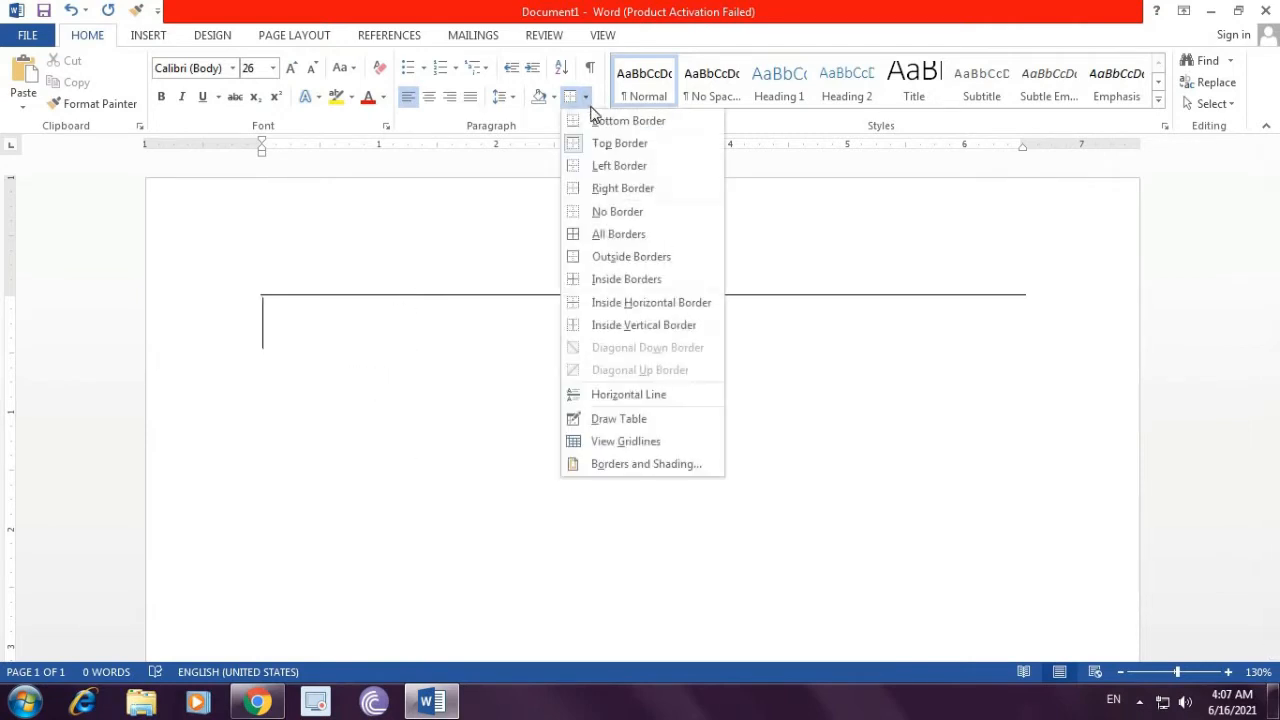
click(626, 121)
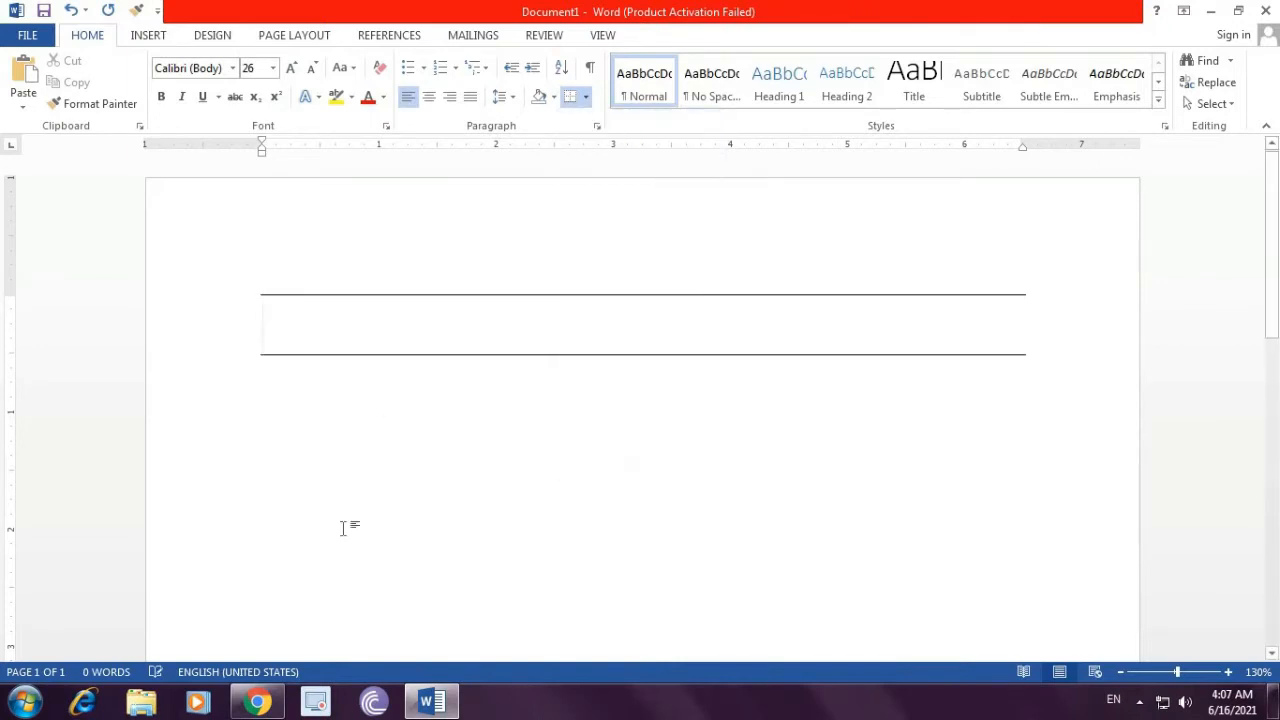
Step: Add left and right borders to the paragraph
click(587, 100)
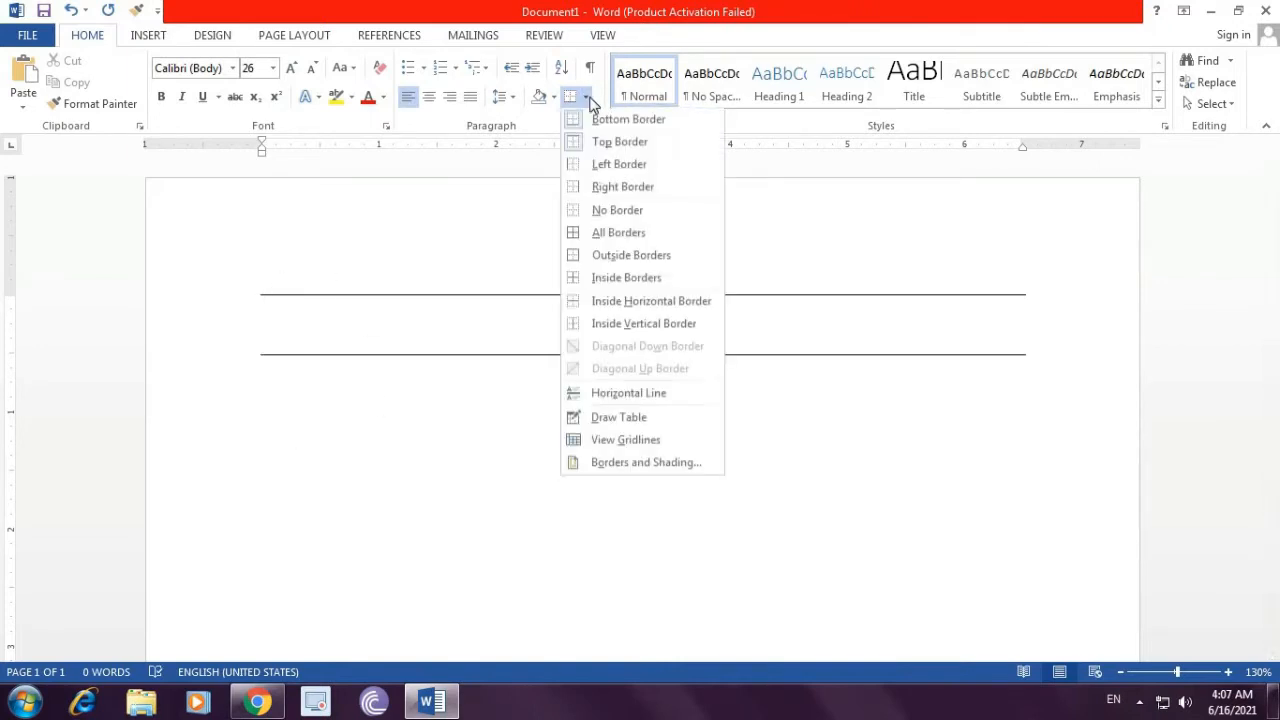
click(592, 166)
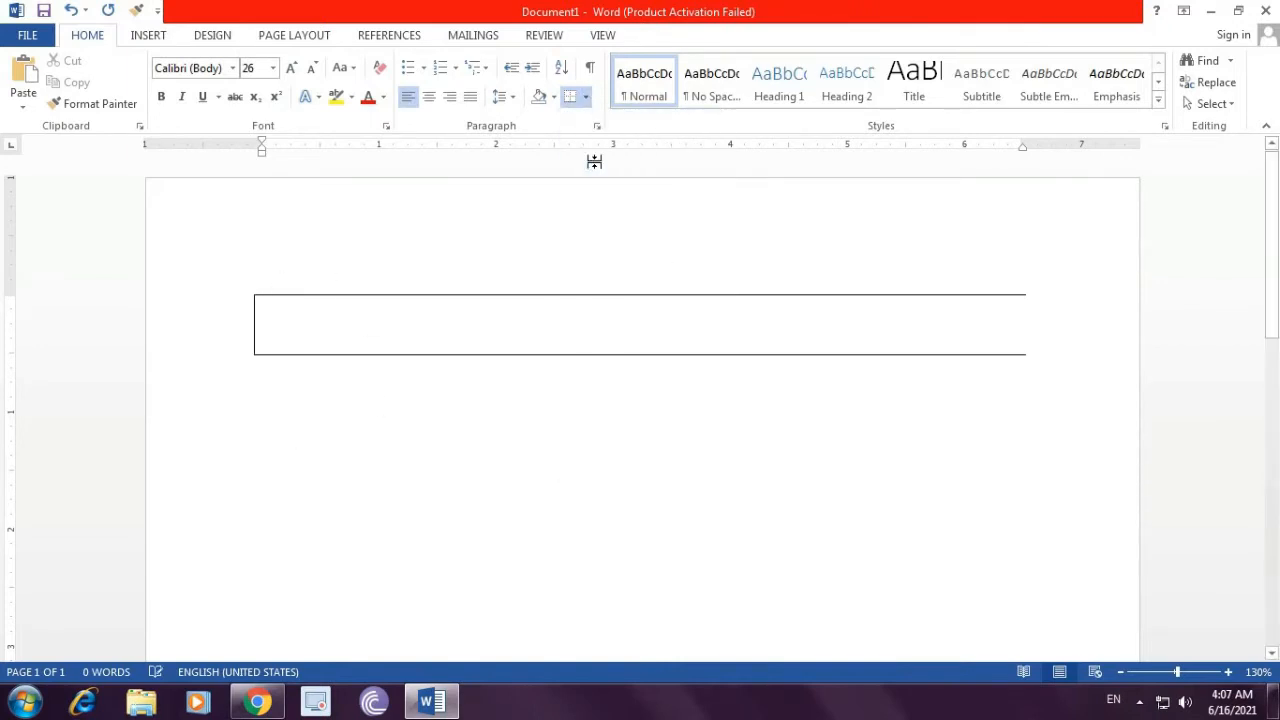
click(587, 100)
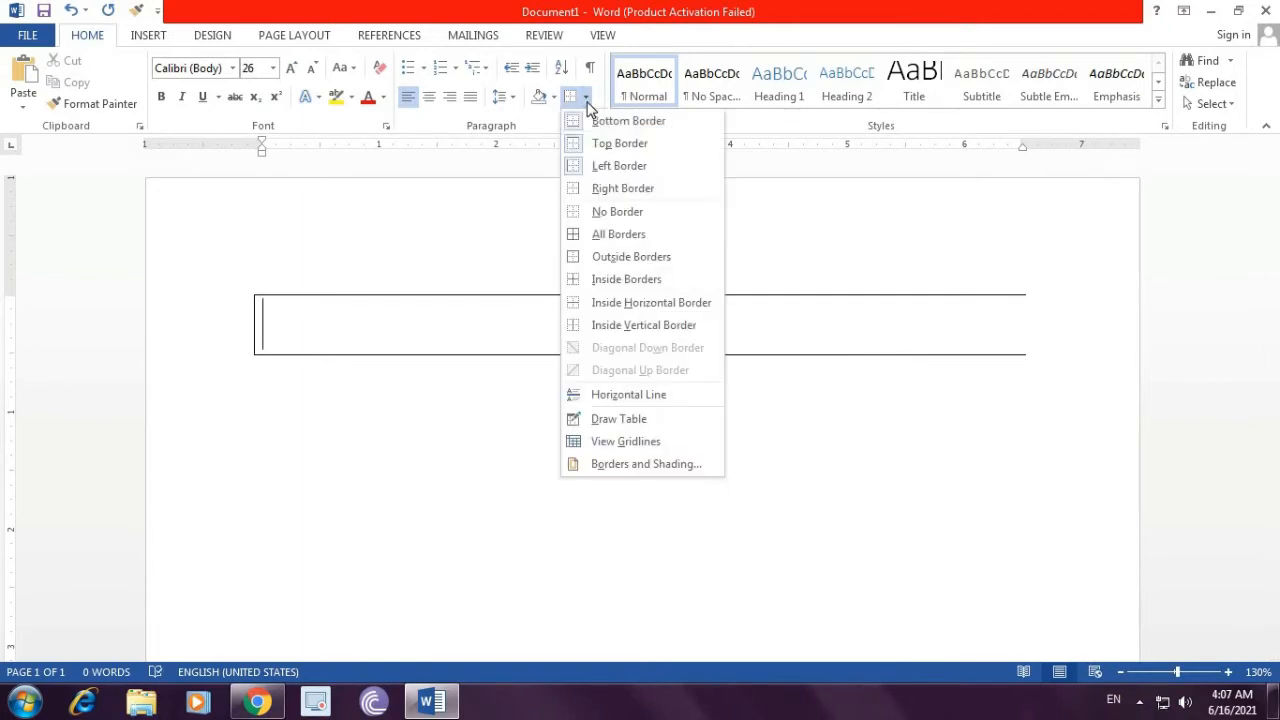
click(606, 190)
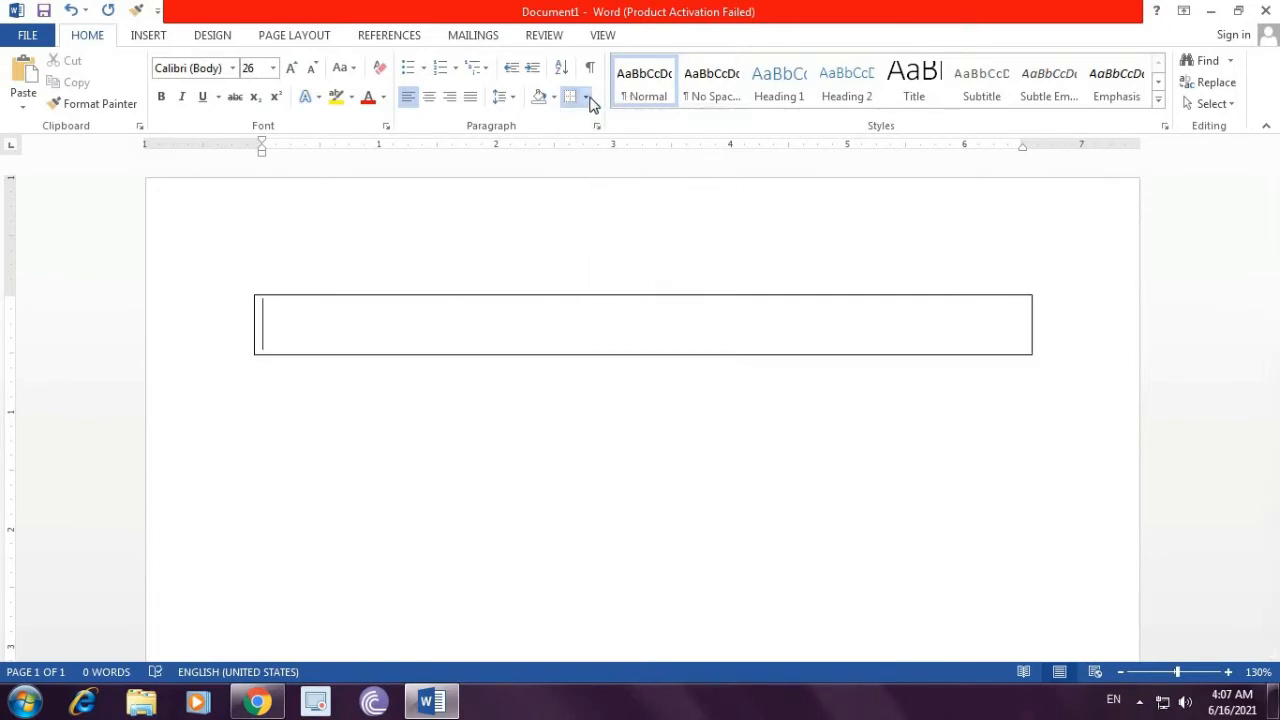
Step: Remove the paragraph borders and reapply them as All Borders
click(586, 97)
click(620, 215)
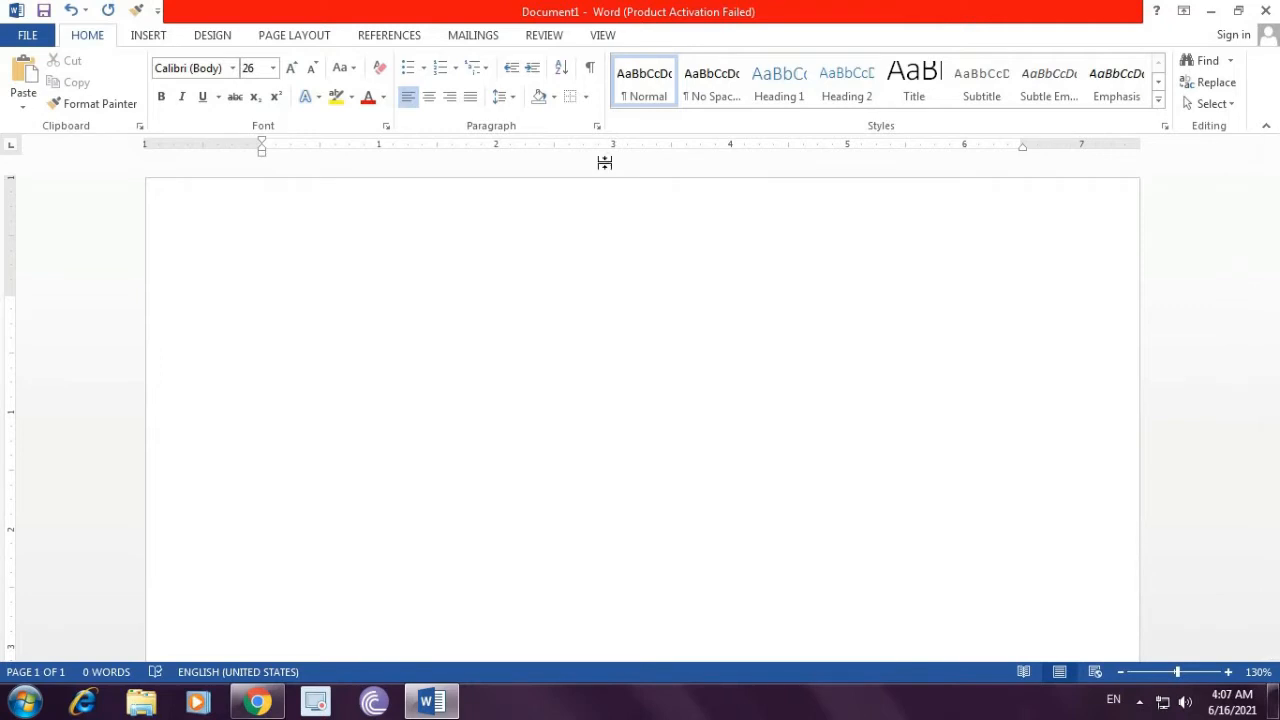
click(586, 97)
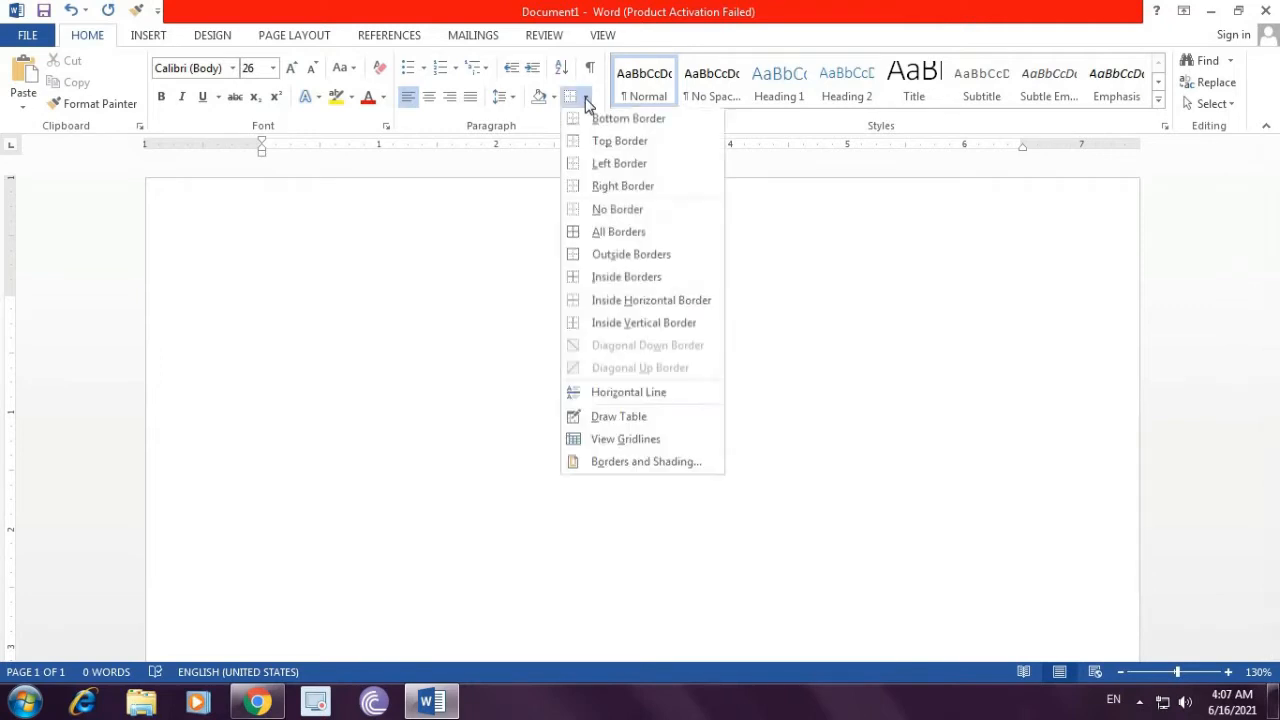
click(628, 234)
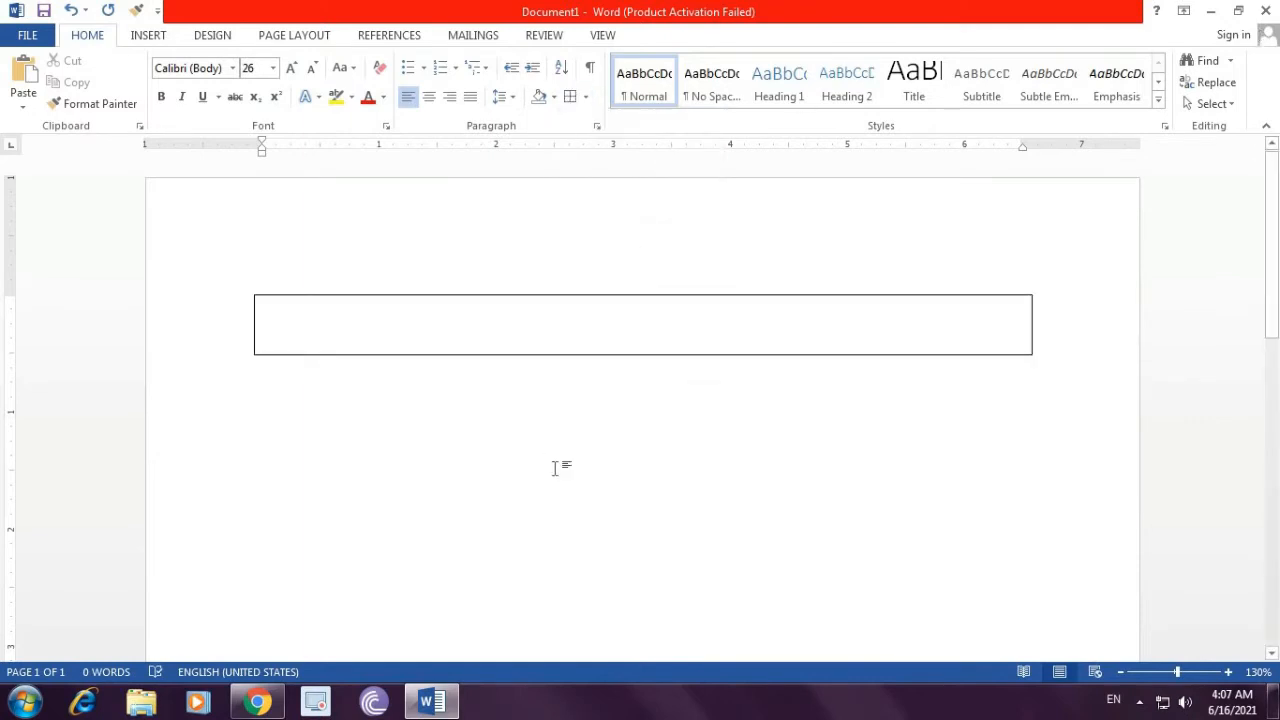
Step: Type three lines 'Sfggeggegegeg', 'Sffrfwerwerertge', 'vsfggererfgergerg' in the box and remove the inside horizontal borders
text(sfggeggegegegeg)
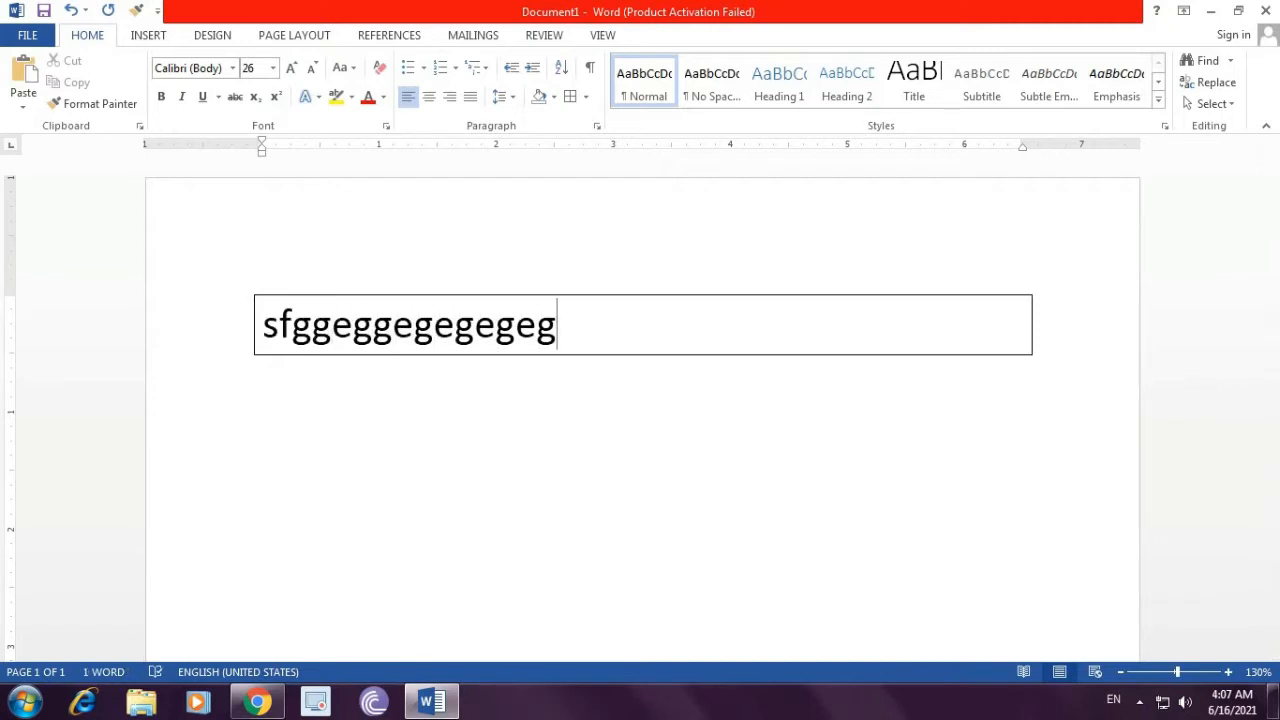
key(Return)
text(sffrfwerwerertge)
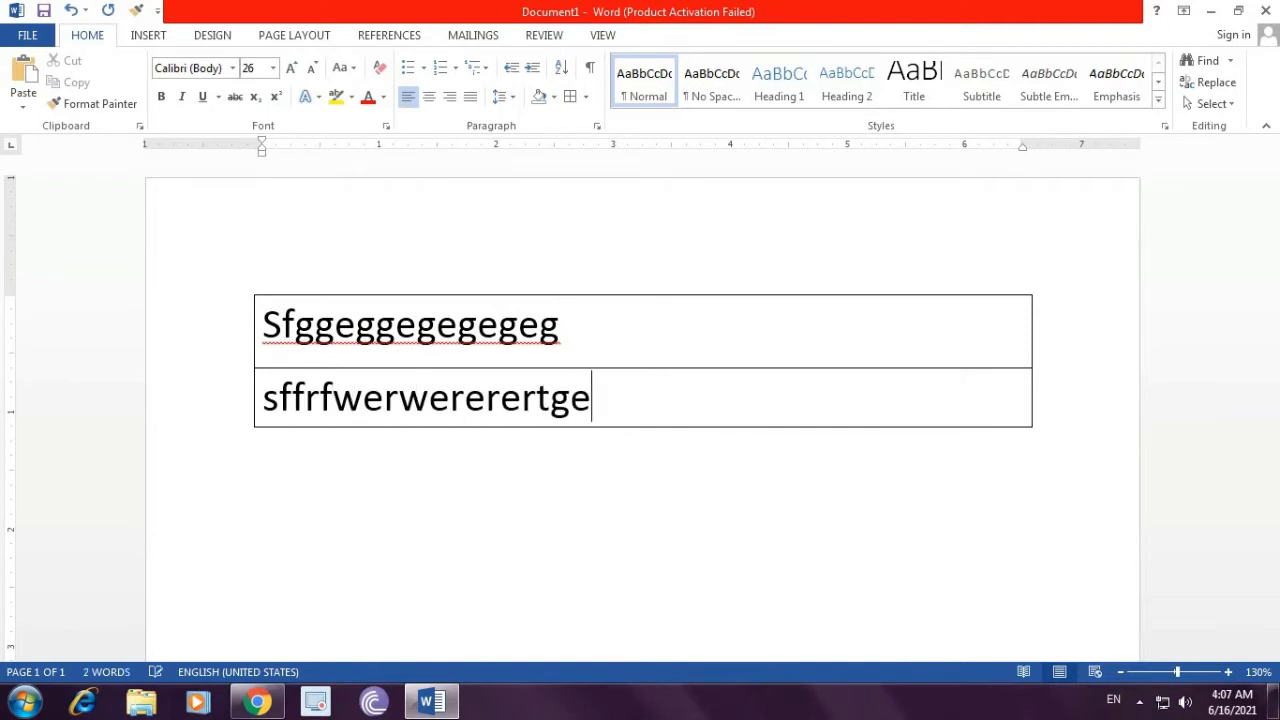
key(Return)
text(vsfggererfgergerg)
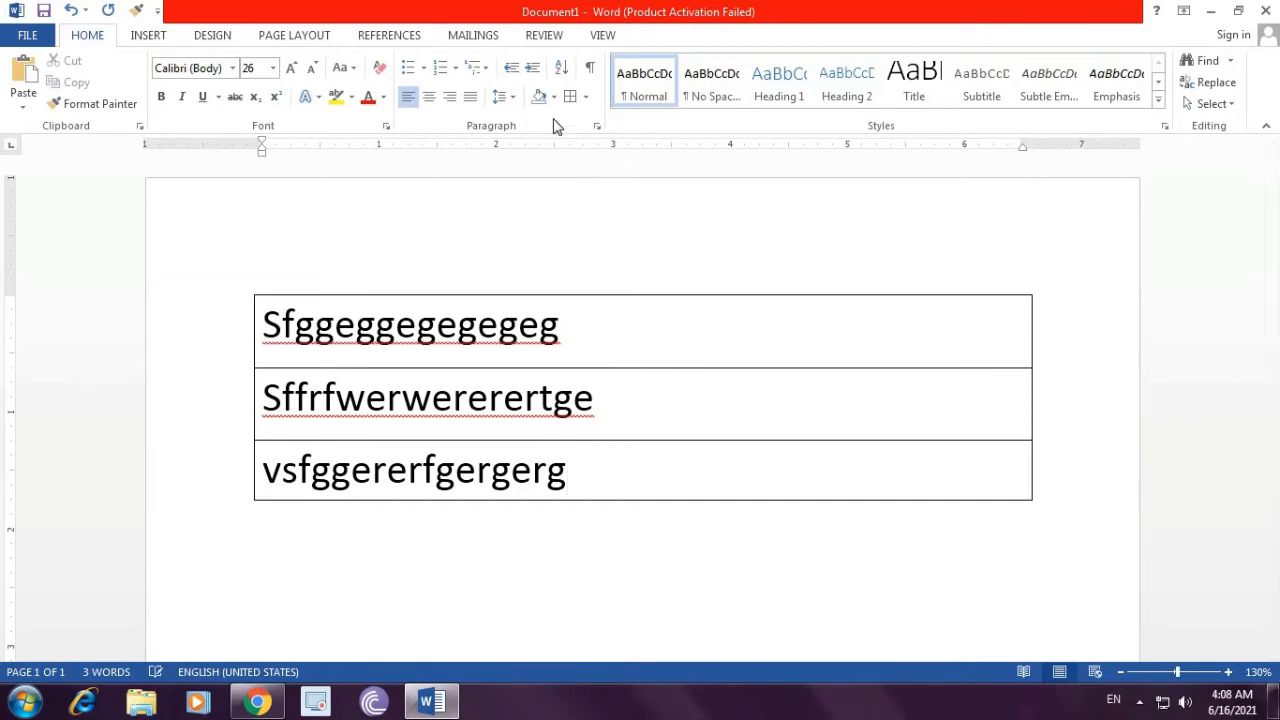
click(587, 97)
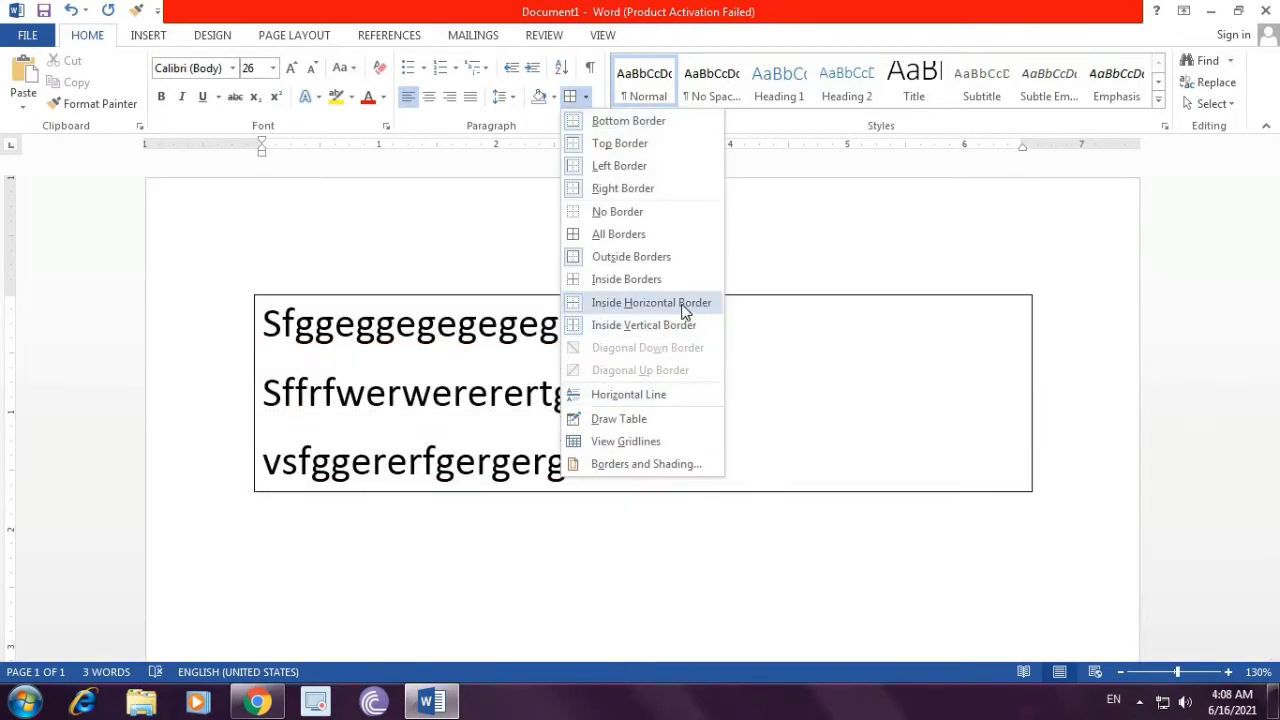
click(681, 304)
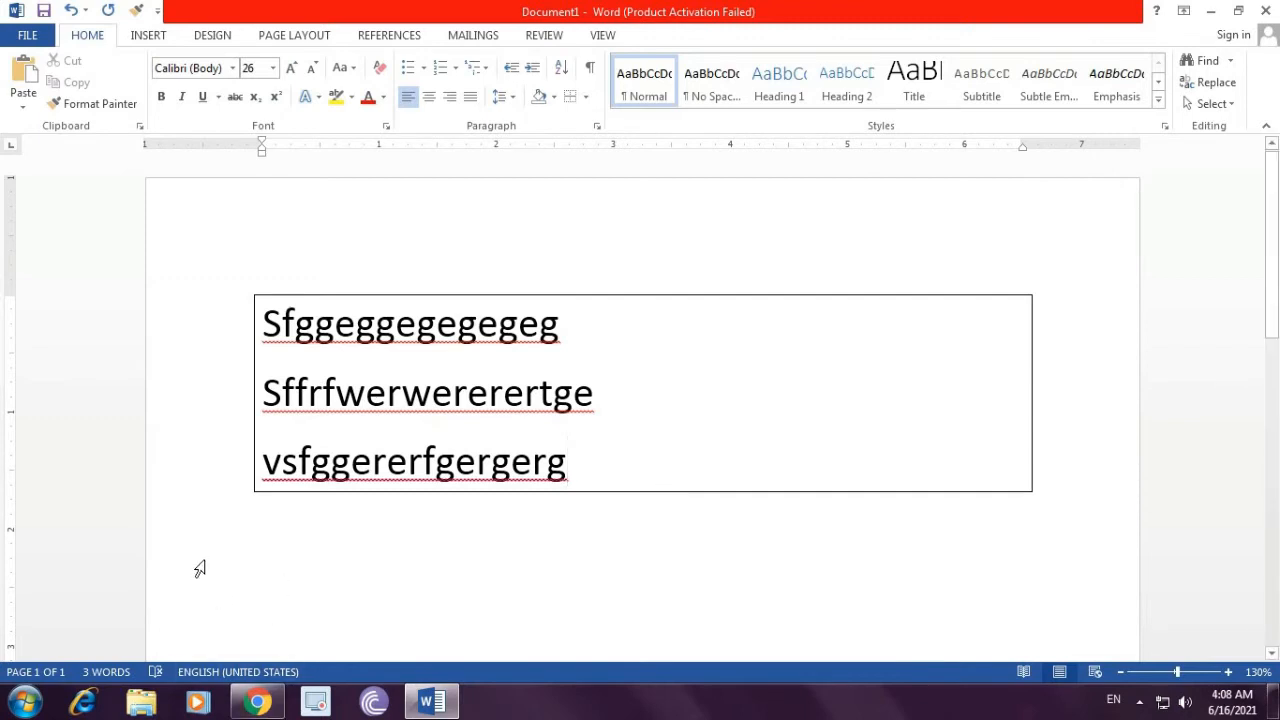
Step: Select all the document content and delete it
click(310, 565)
key(ctrl+a)
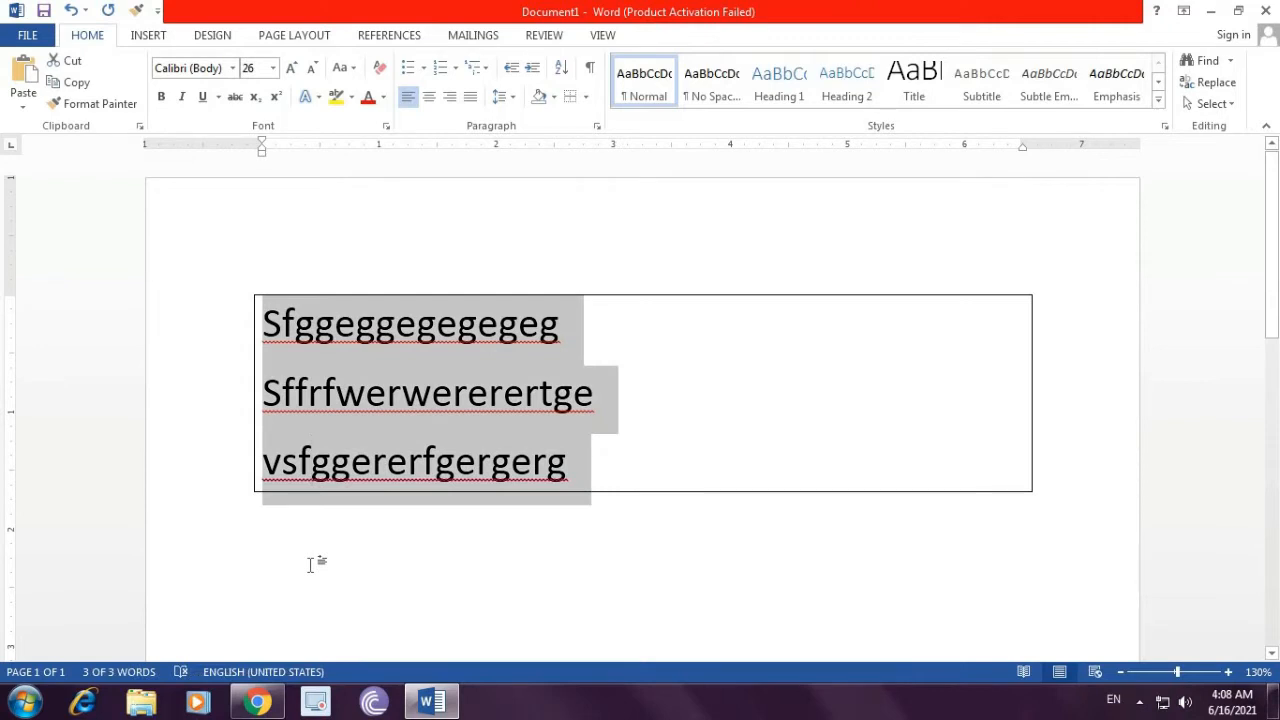
key(Delete)
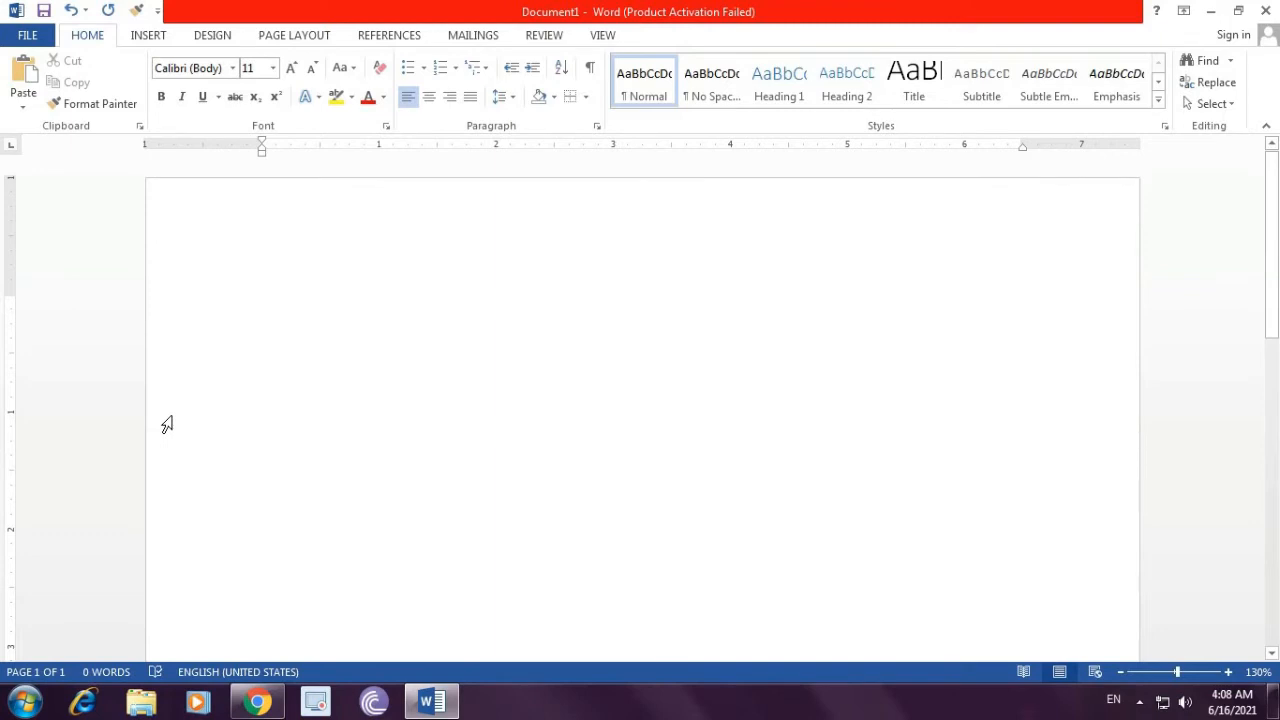
Step: Draw a table outline about 5.3 inches wide and 2.2 inches tall with the Draw Table tool
click(586, 97)
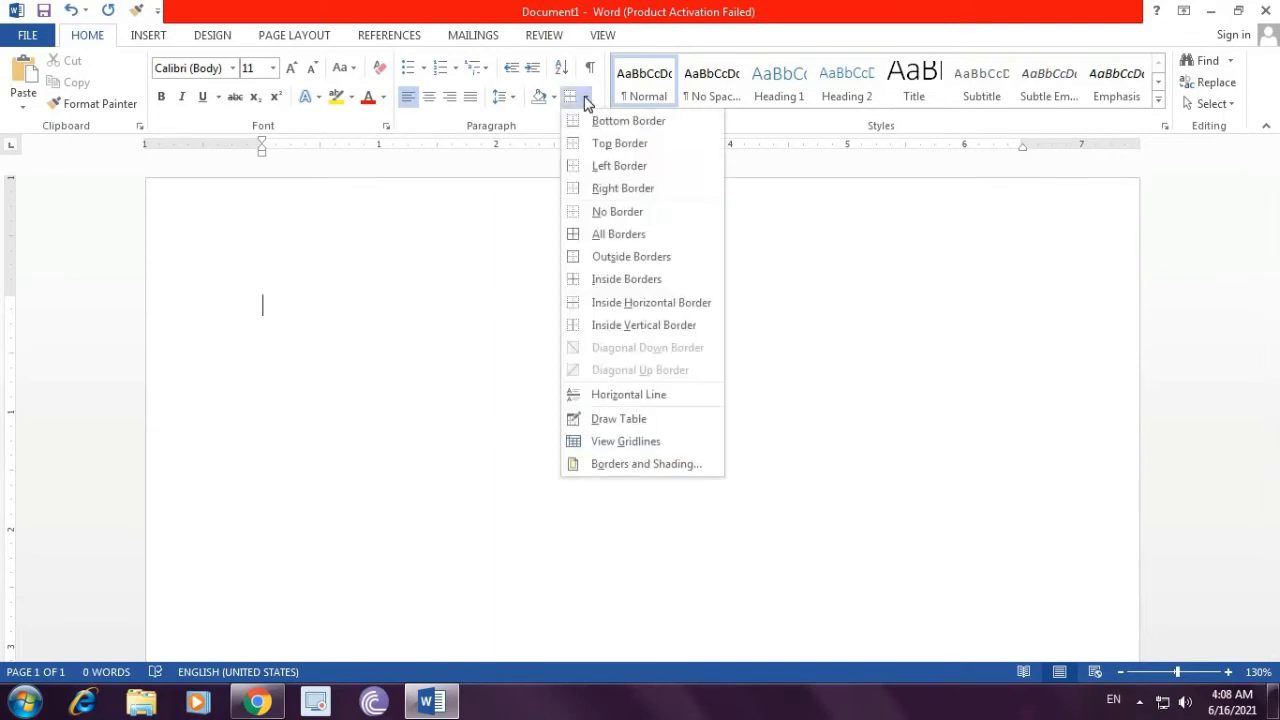
click(619, 419)
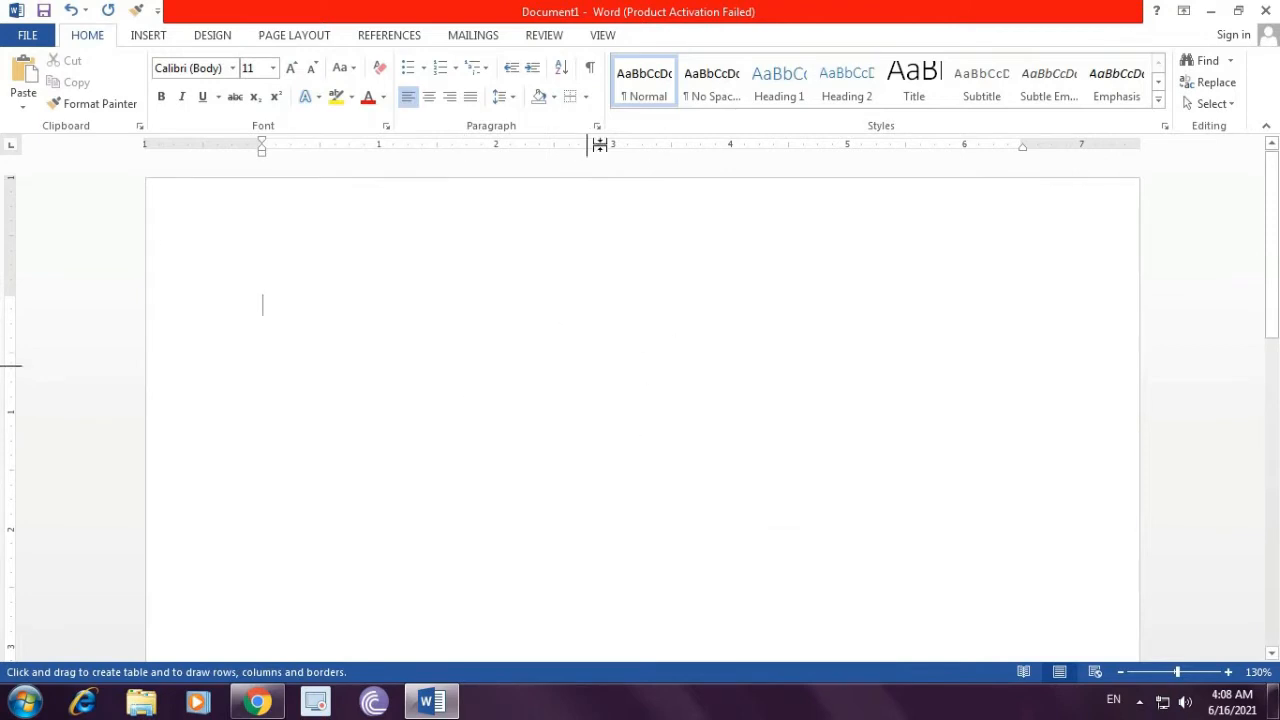
mouse_move(314, 275)
mouse_down()
mouse_move(411, 489)
mouse_move(937, 537)
mouse_move(415, 502)
mouse_move(389, 463)
mouse_up()
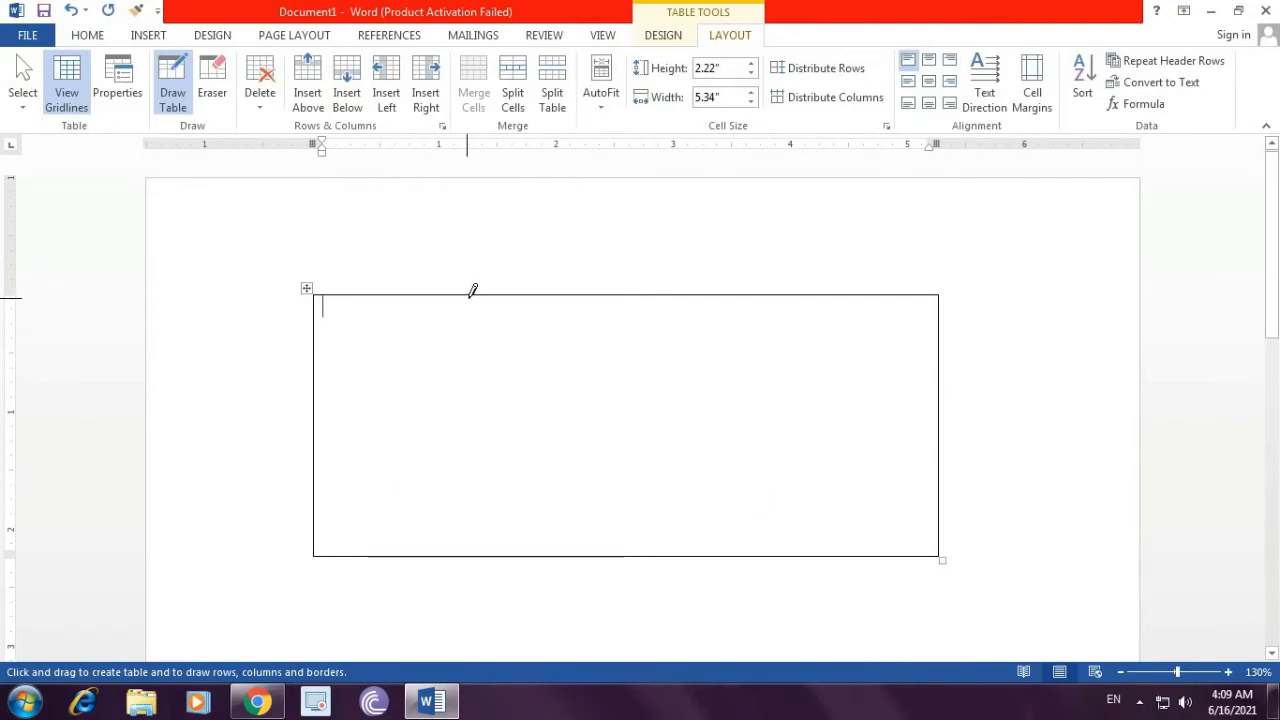
Step: Draw three vertical and two horizontal lines to divide the table into four columns and three rows
mouse_move(470, 296)
mouse_down()
mouse_move(477, 491)
mouse_move(490, 498)
mouse_up()
drag(645, 297, 646, 500)
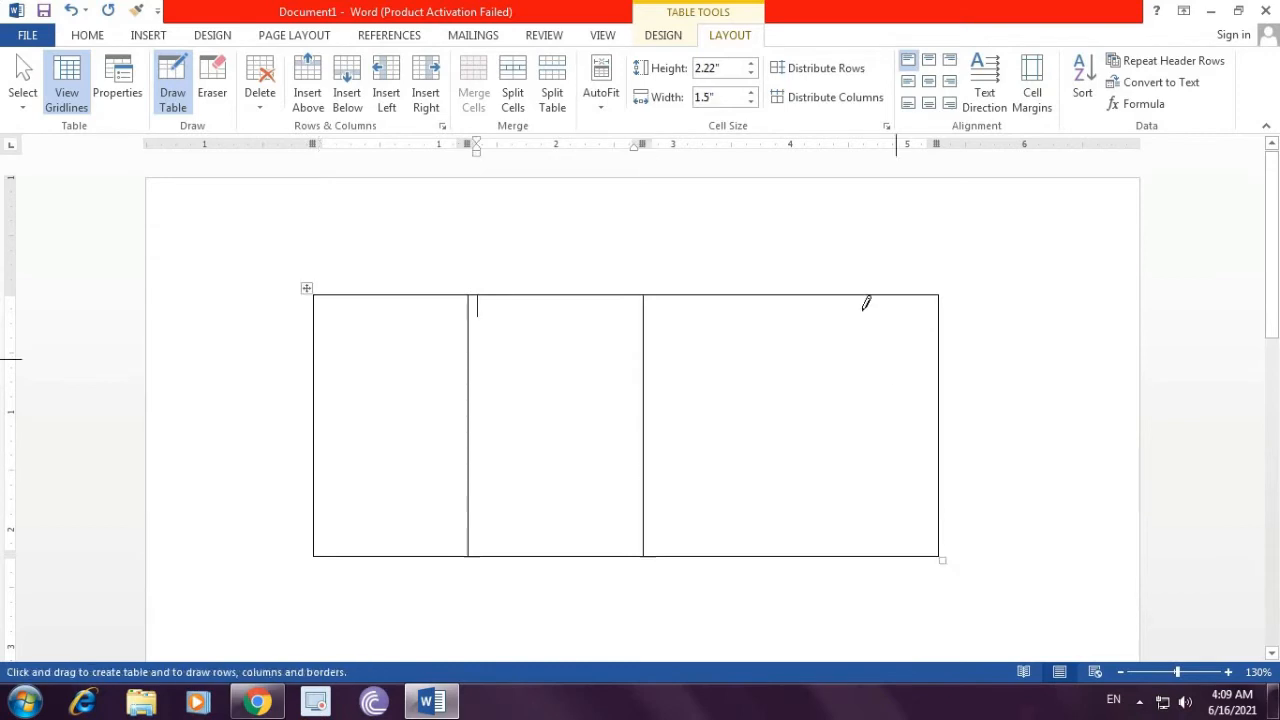
drag(818, 296, 820, 491)
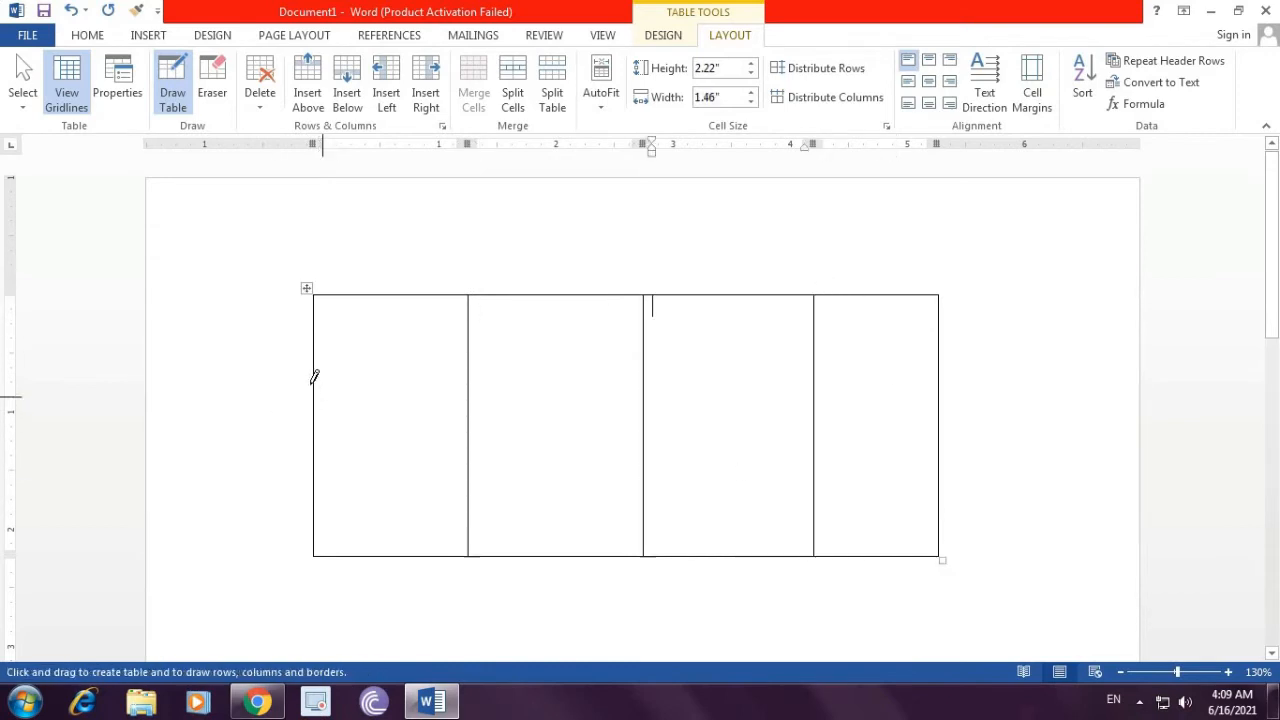
drag(318, 370, 884, 364)
drag(331, 460, 888, 467)
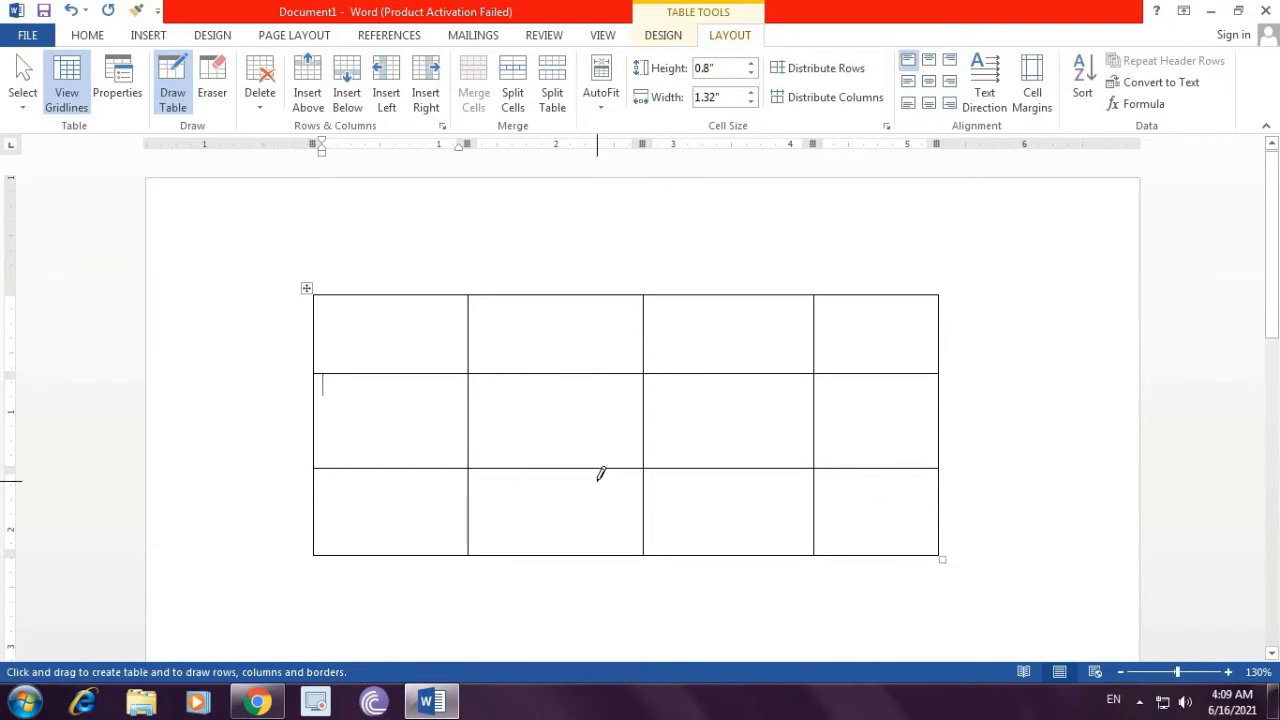
click(659, 40)
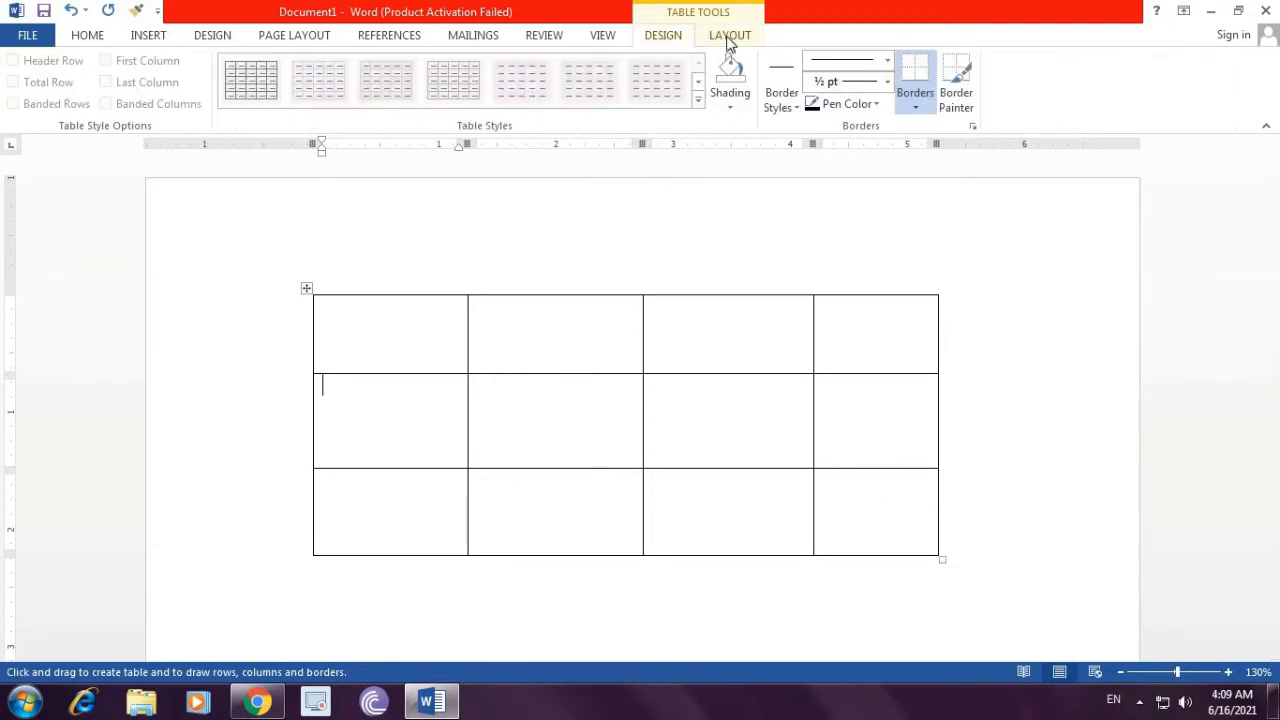
click(729, 40)
click(678, 38)
click(724, 44)
click(665, 37)
Step: Type 'Sddhd shh' and 'dfeff' in the first cell of the table
click(386, 320)
text(sddhd)
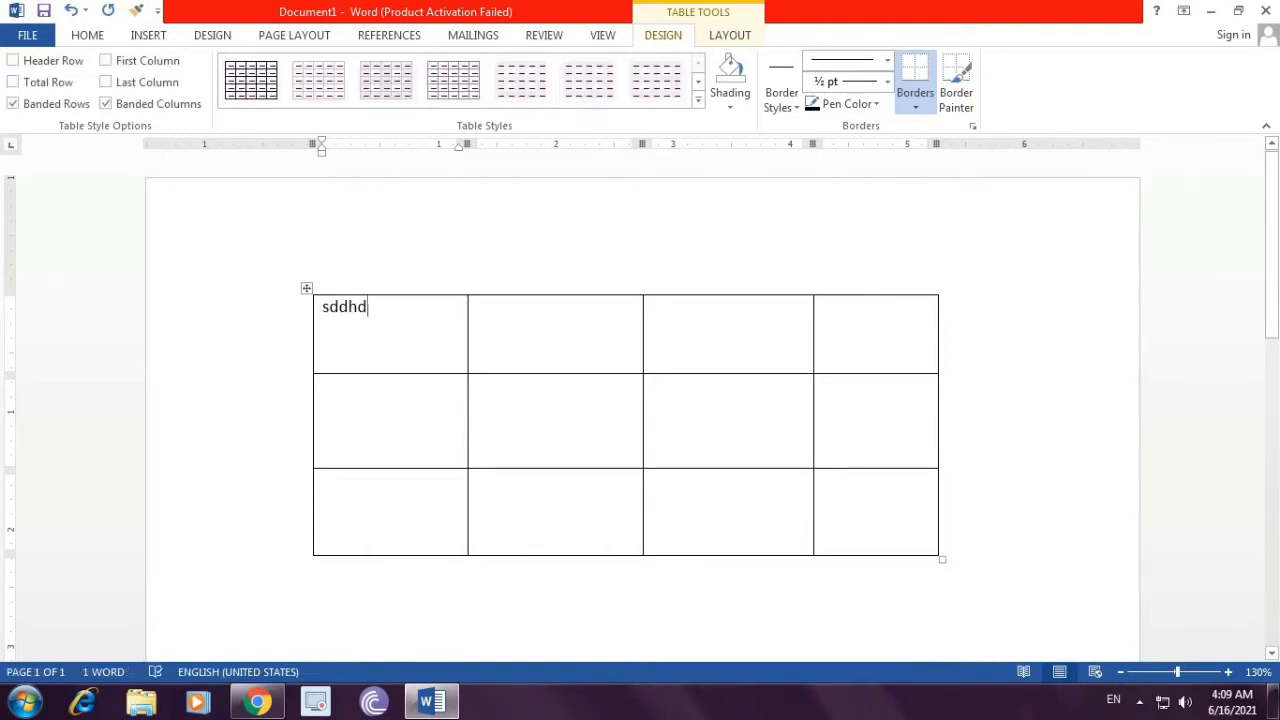
text( shh)
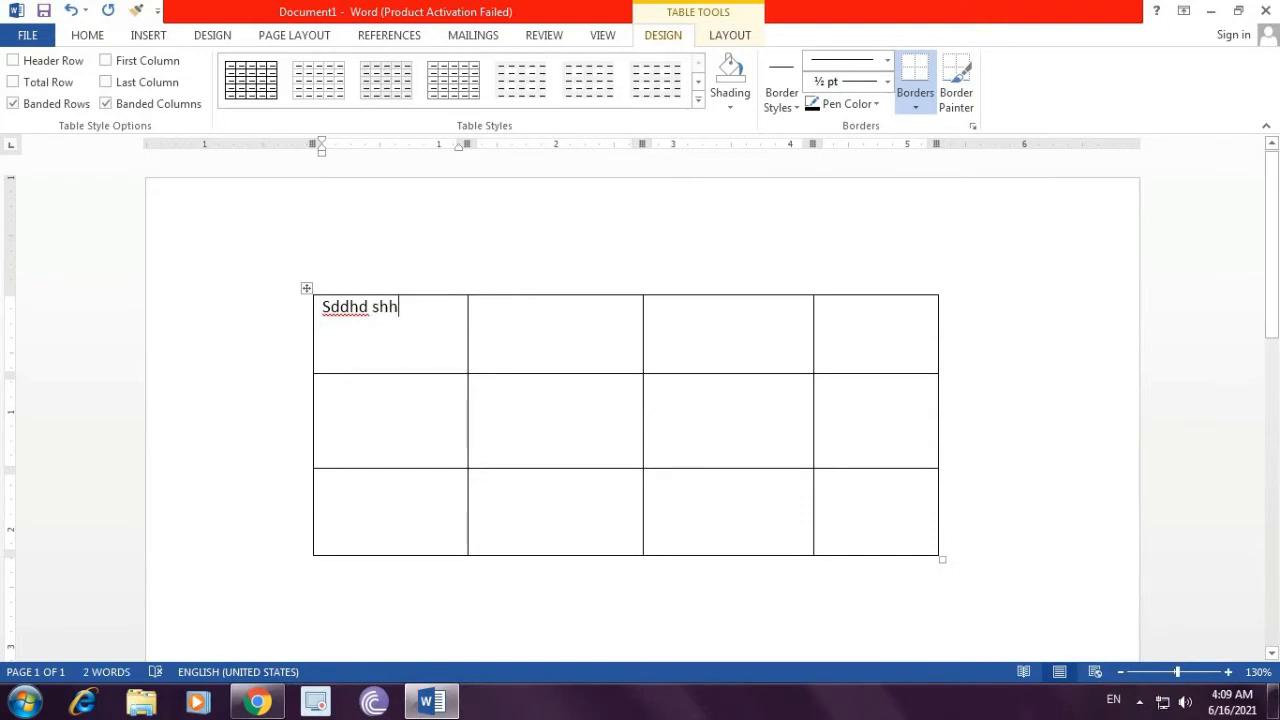
text(dfeff)
key(Tab)
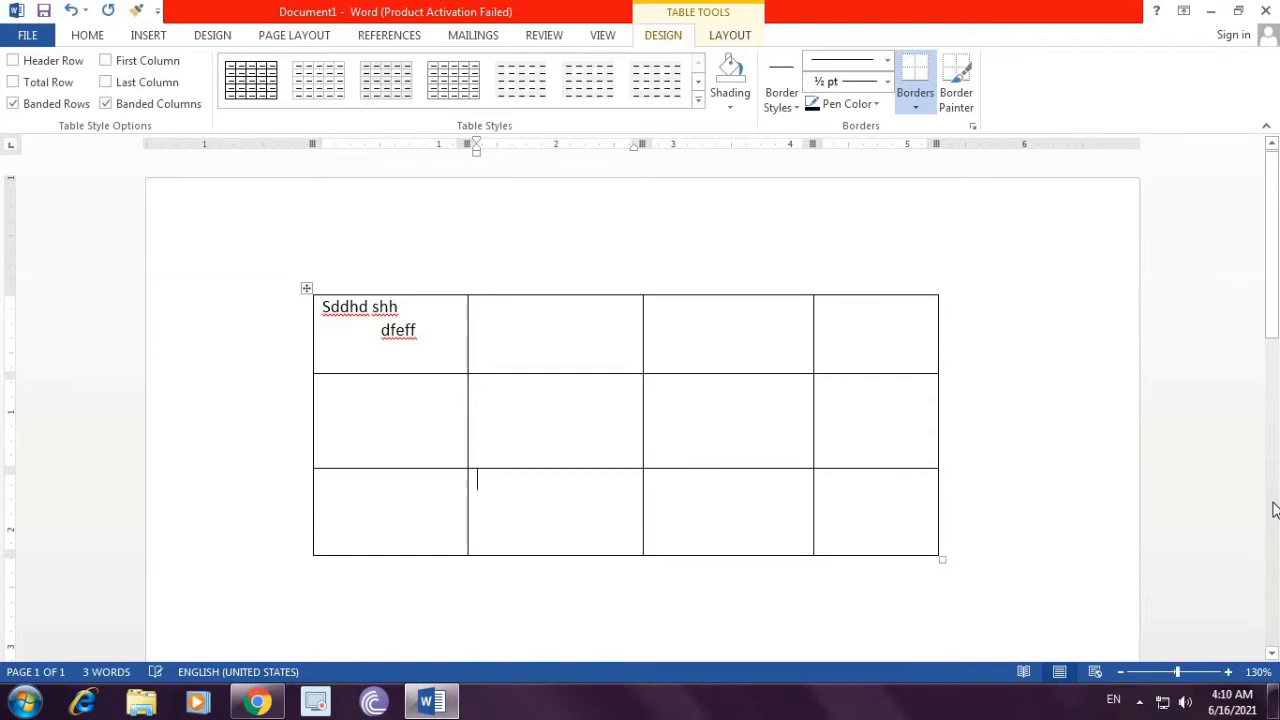
Step: Type 'gfgfdgd' in the second cell of the first row
key(Down)
key(Up)
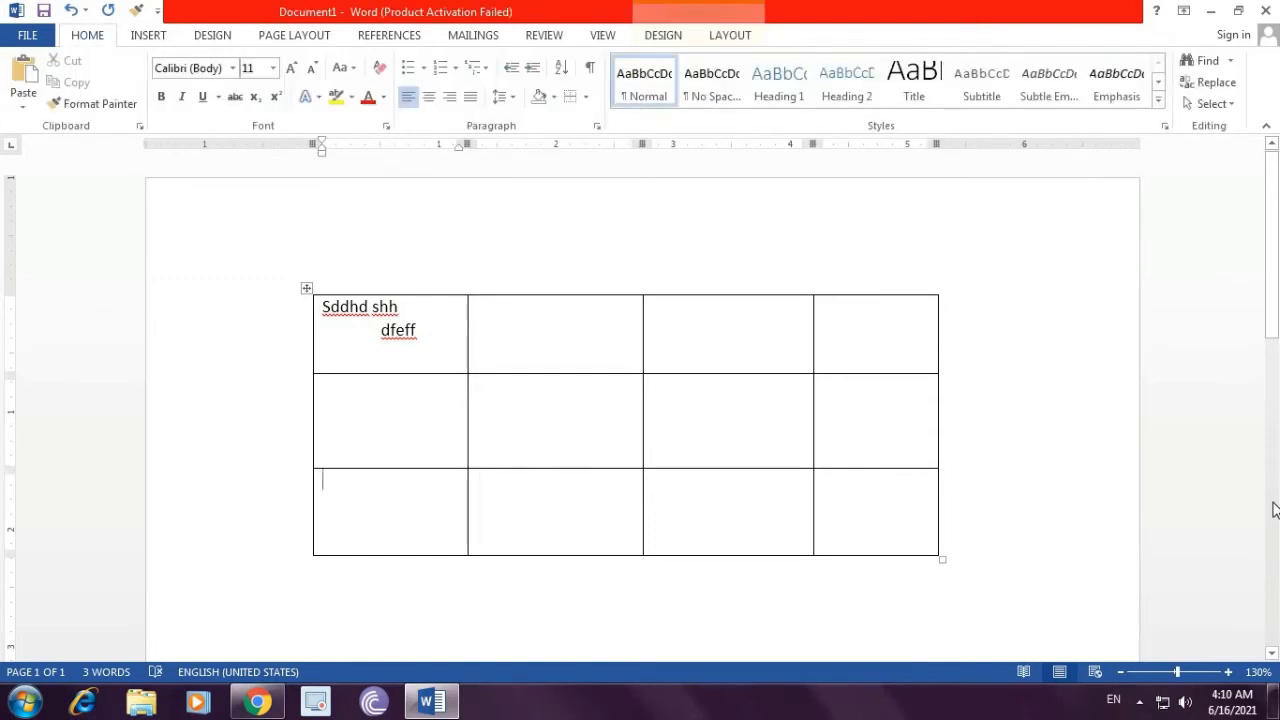
key(Up)
key(Right)
key(Right)
key(Right)
key(Right)
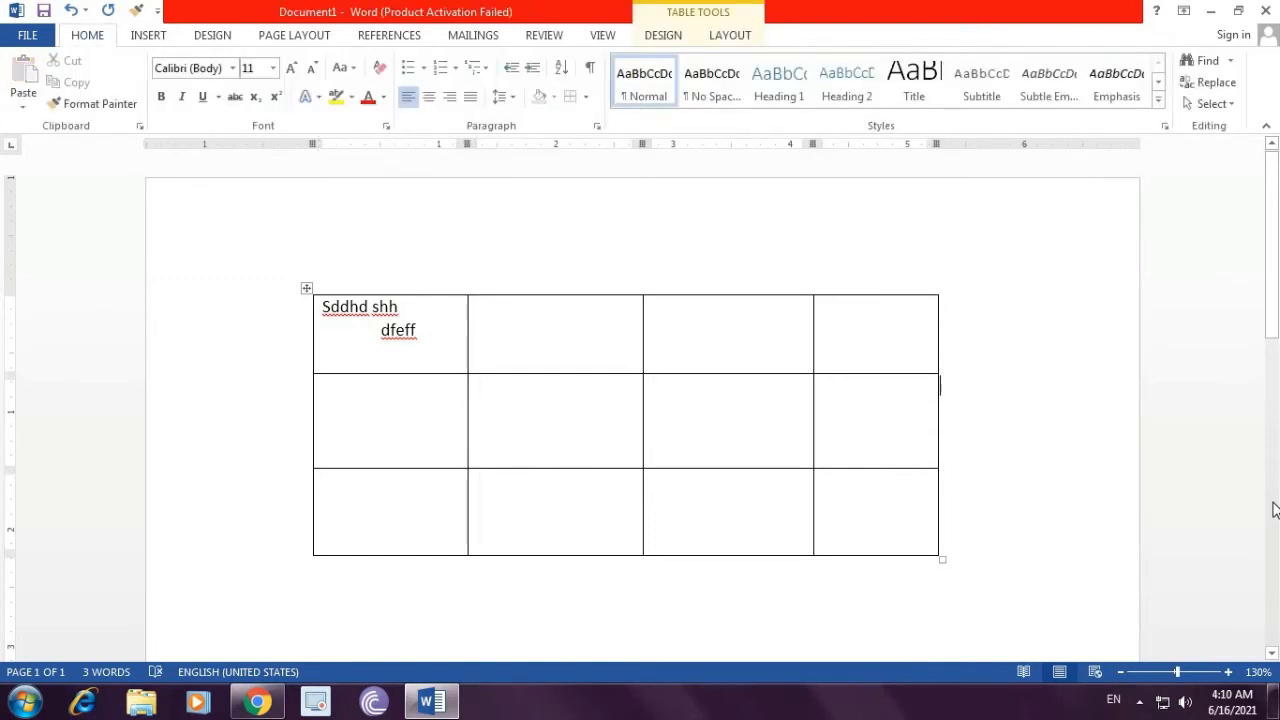
key(Up)
key(Left)
key(Left)
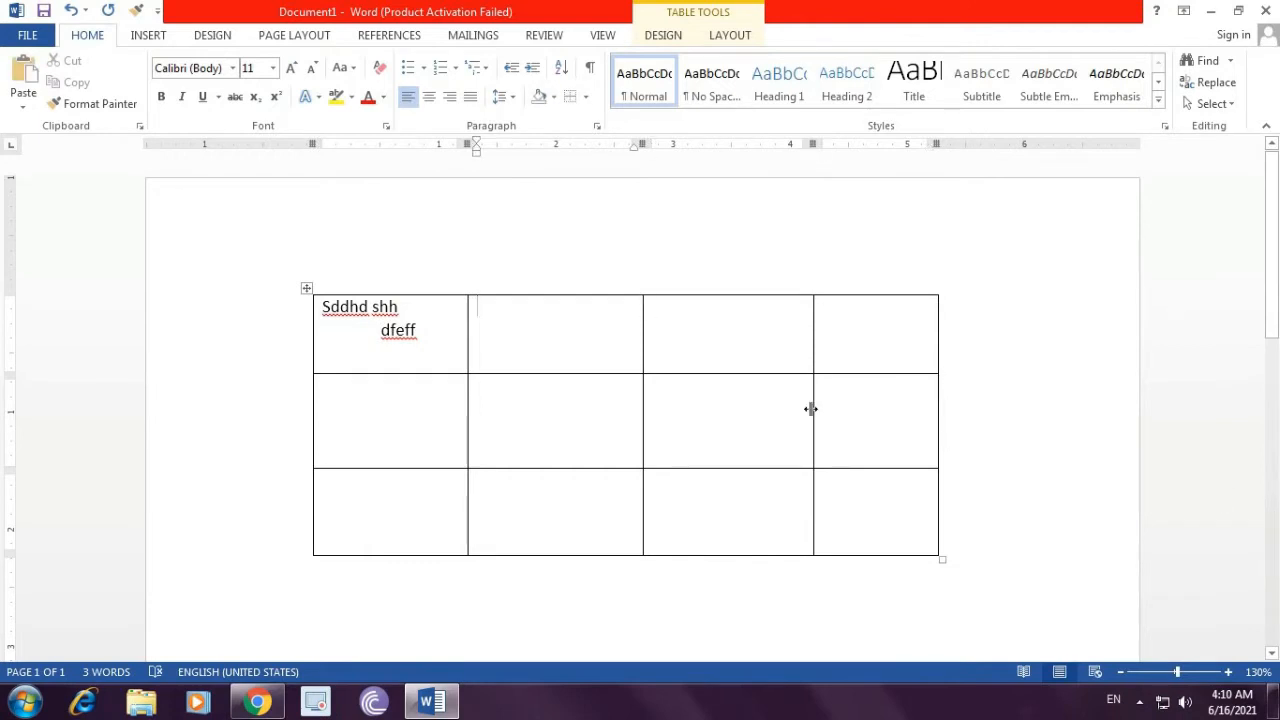
text(gfgfdgd)
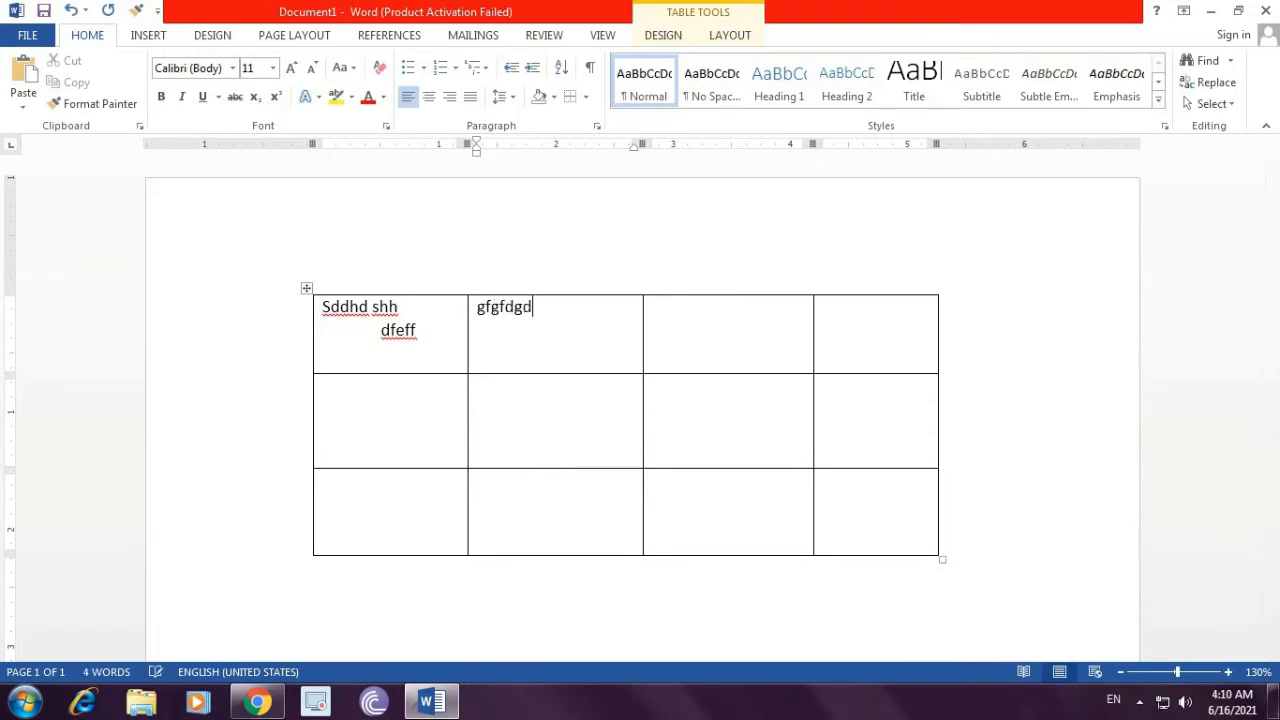
Step: Type 'gjfggyjyhj' and 'jhgjhghj' in the third and fourth cells of the first row
key(Tab)
text(gjfggyjyhj)
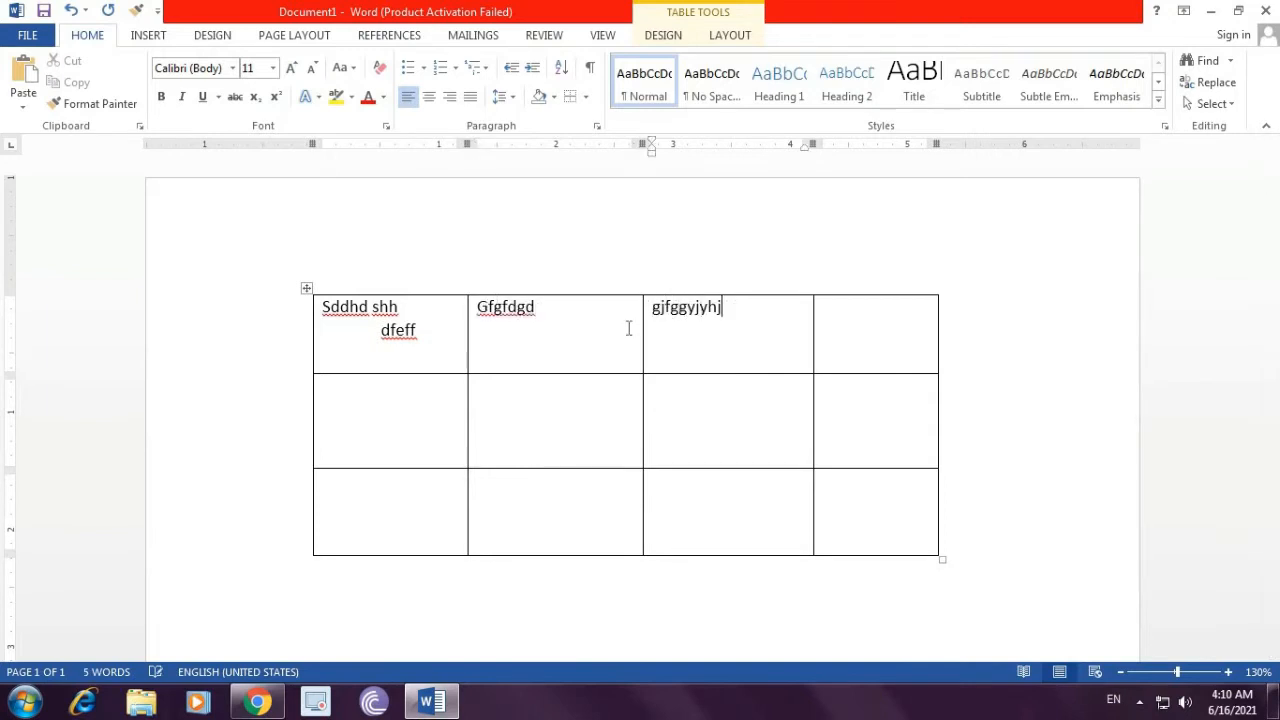
key(Tab)
text(jhgjhghj)
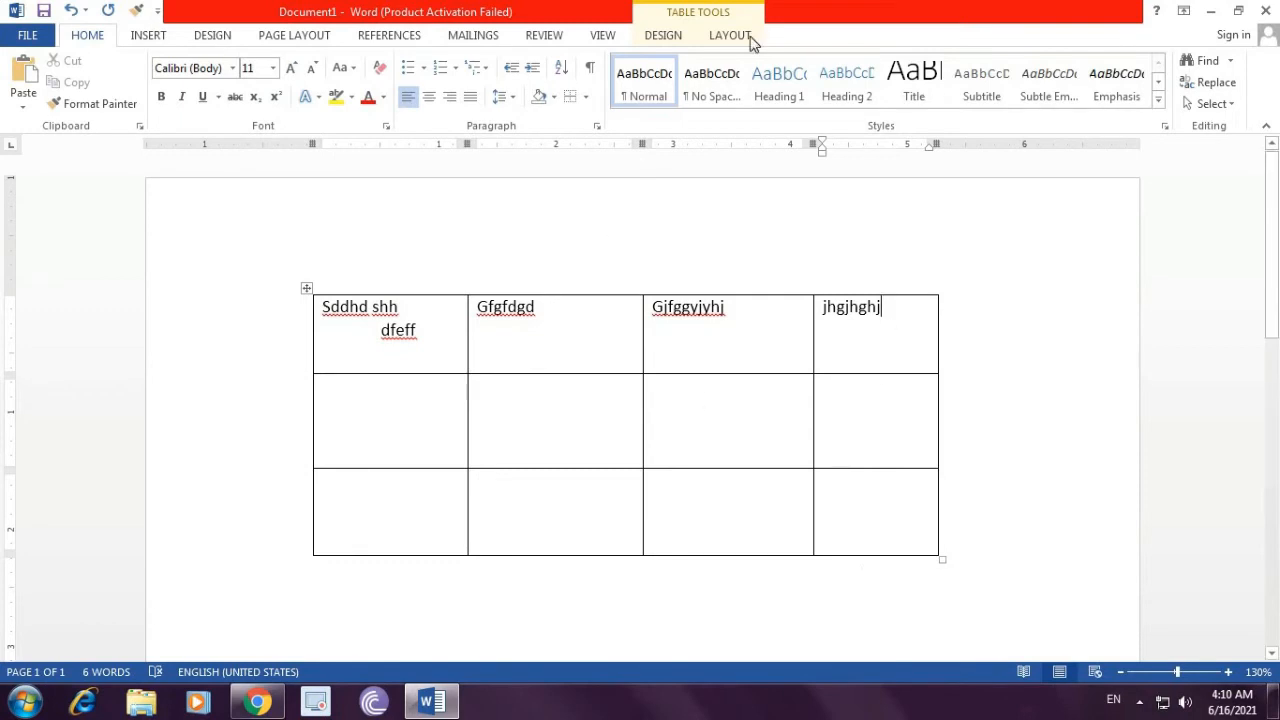
Step: Apply a blue List Tables style to the table
click(659, 36)
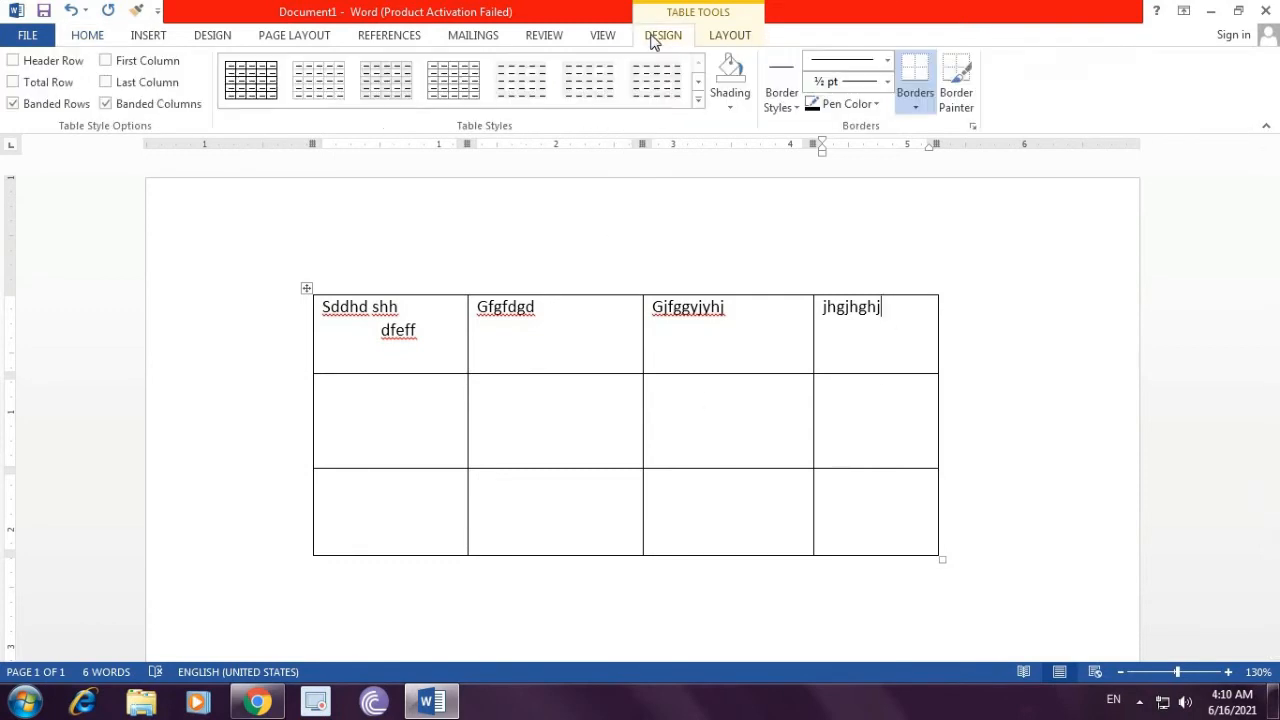
click(697, 100)
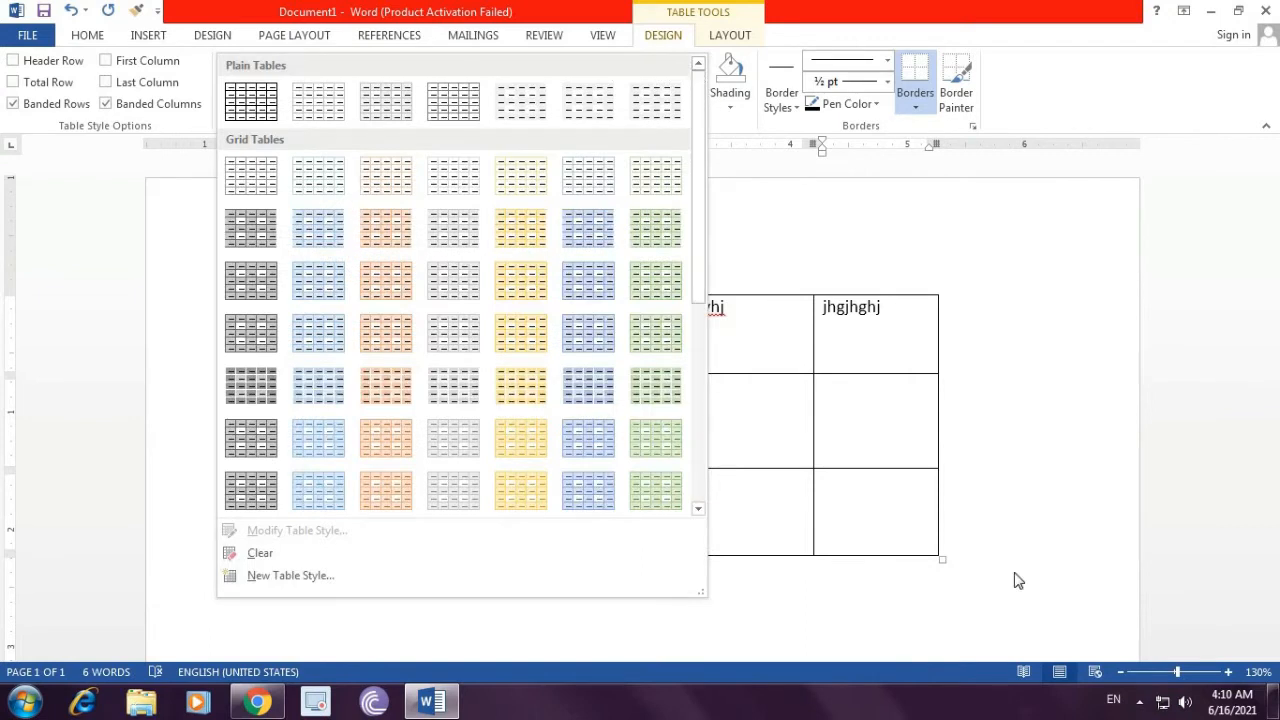
click(857, 425)
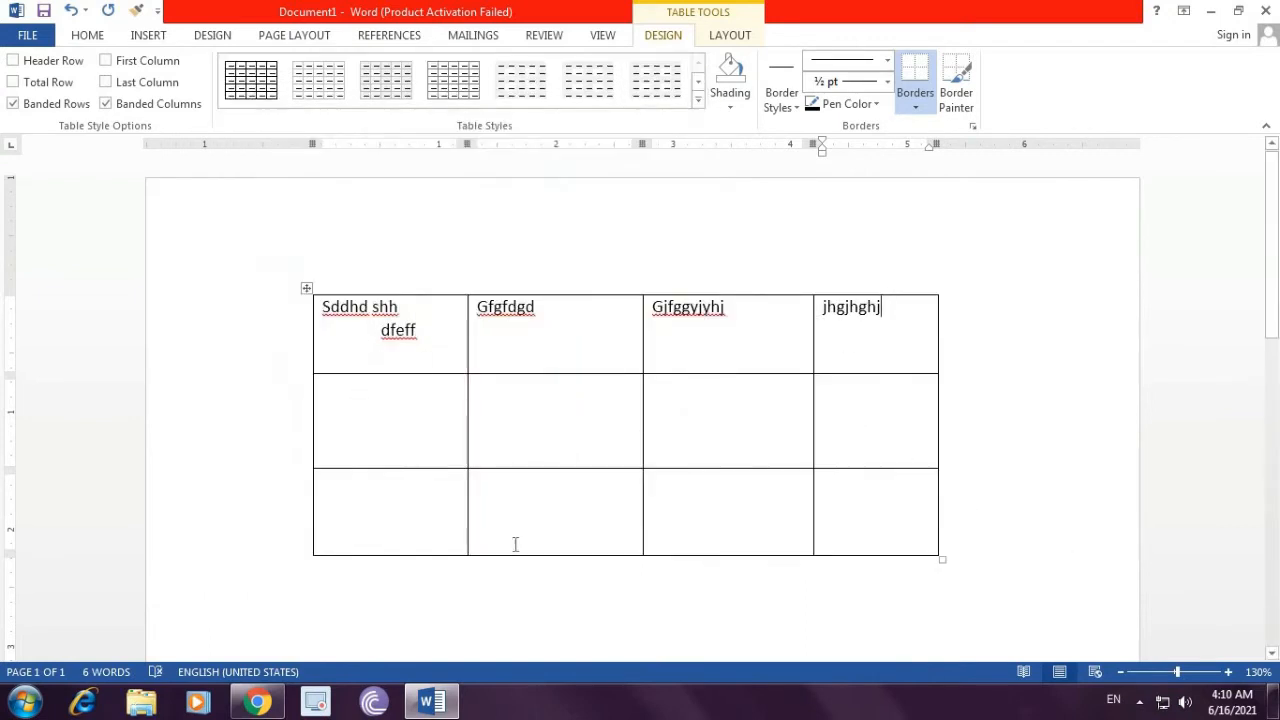
click(348, 325)
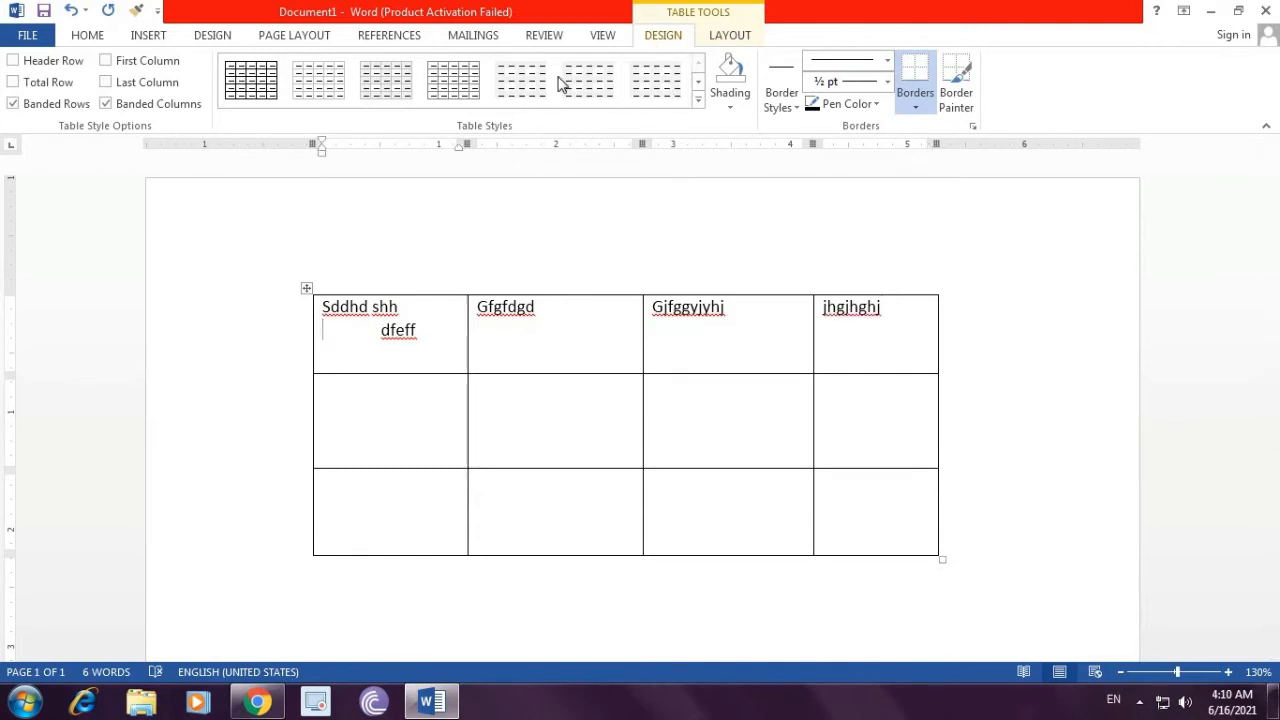
click(701, 107)
scroll(520, 330, down, 5)
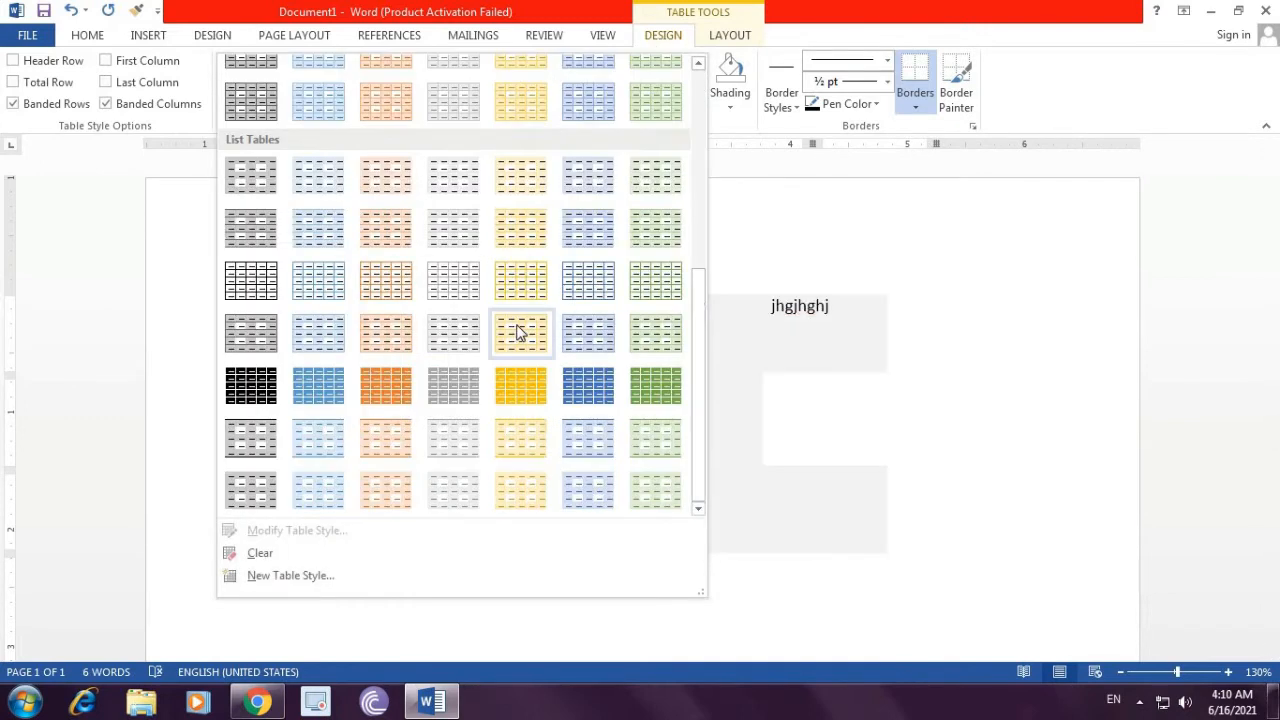
click(597, 401)
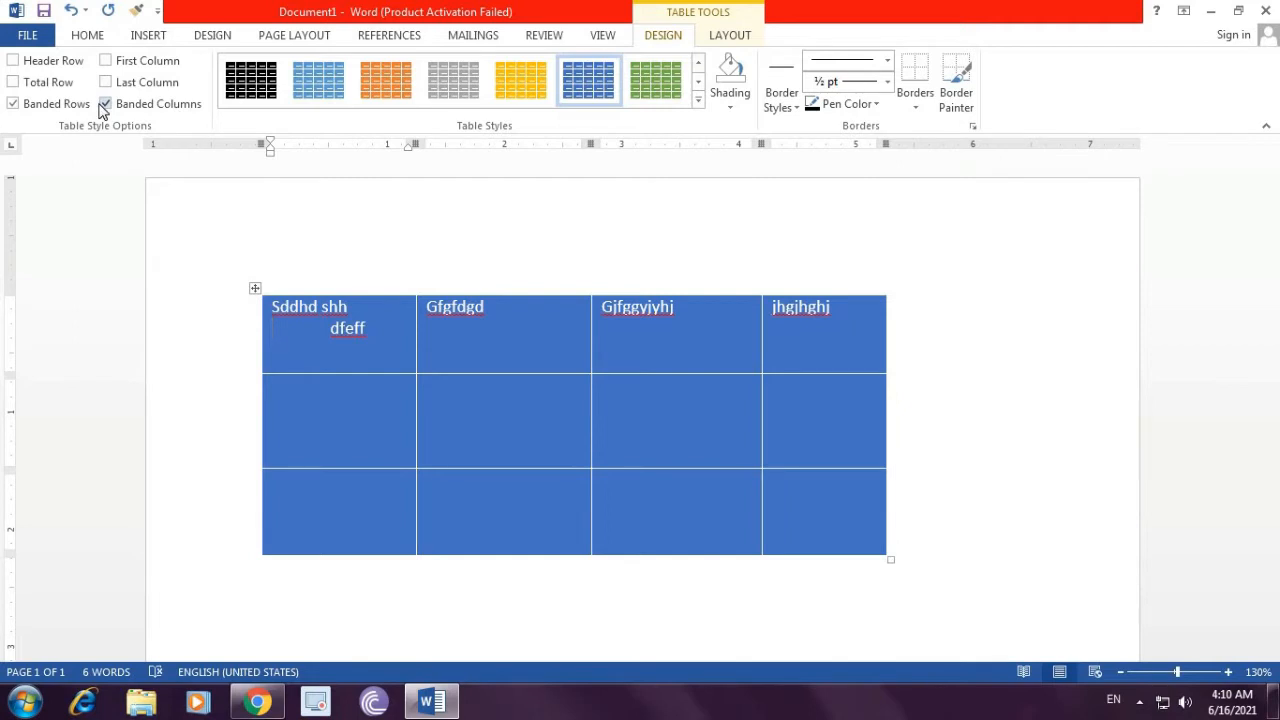
Step: Toggle the Header Row and Total Row table style options on and off again
click(35, 66)
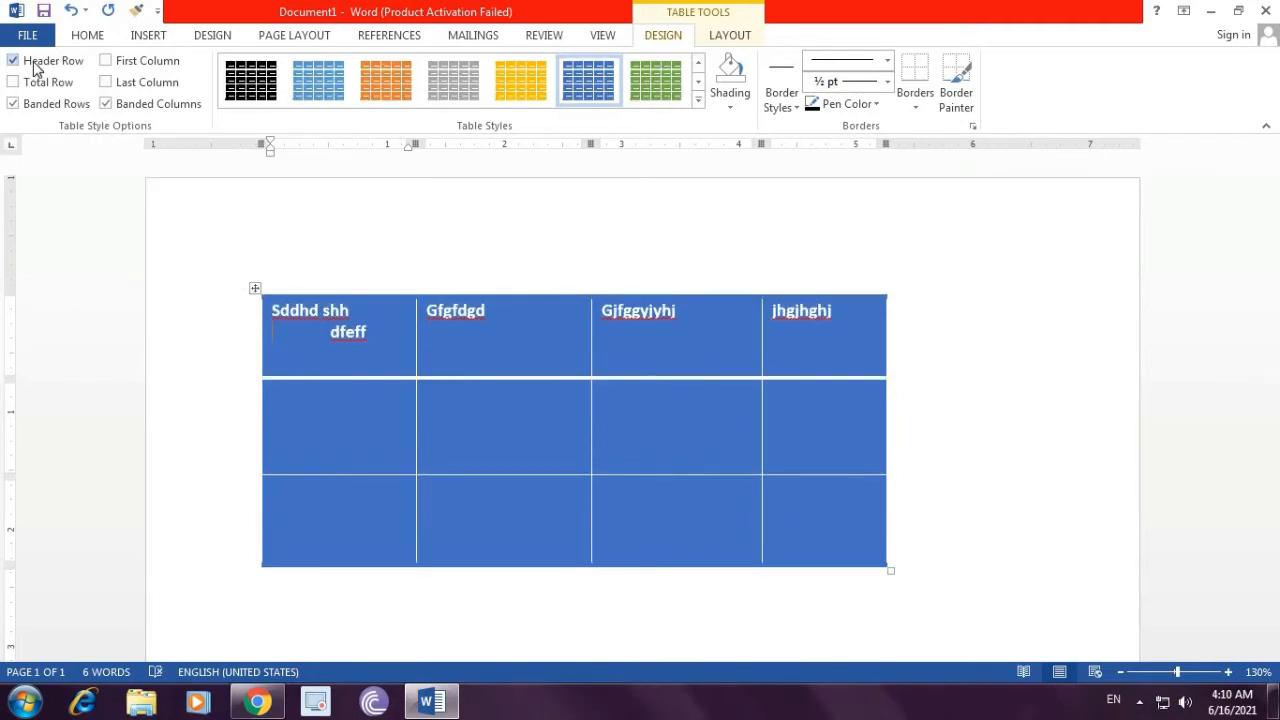
click(42, 88)
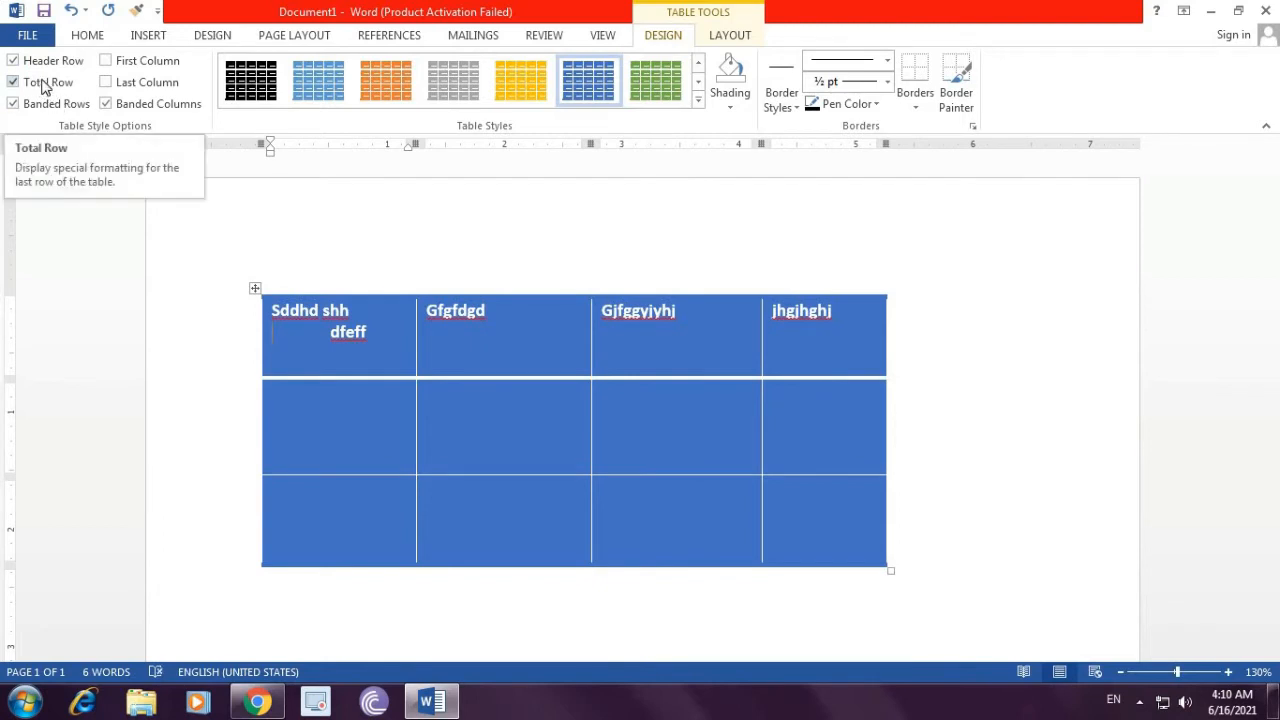
click(43, 87)
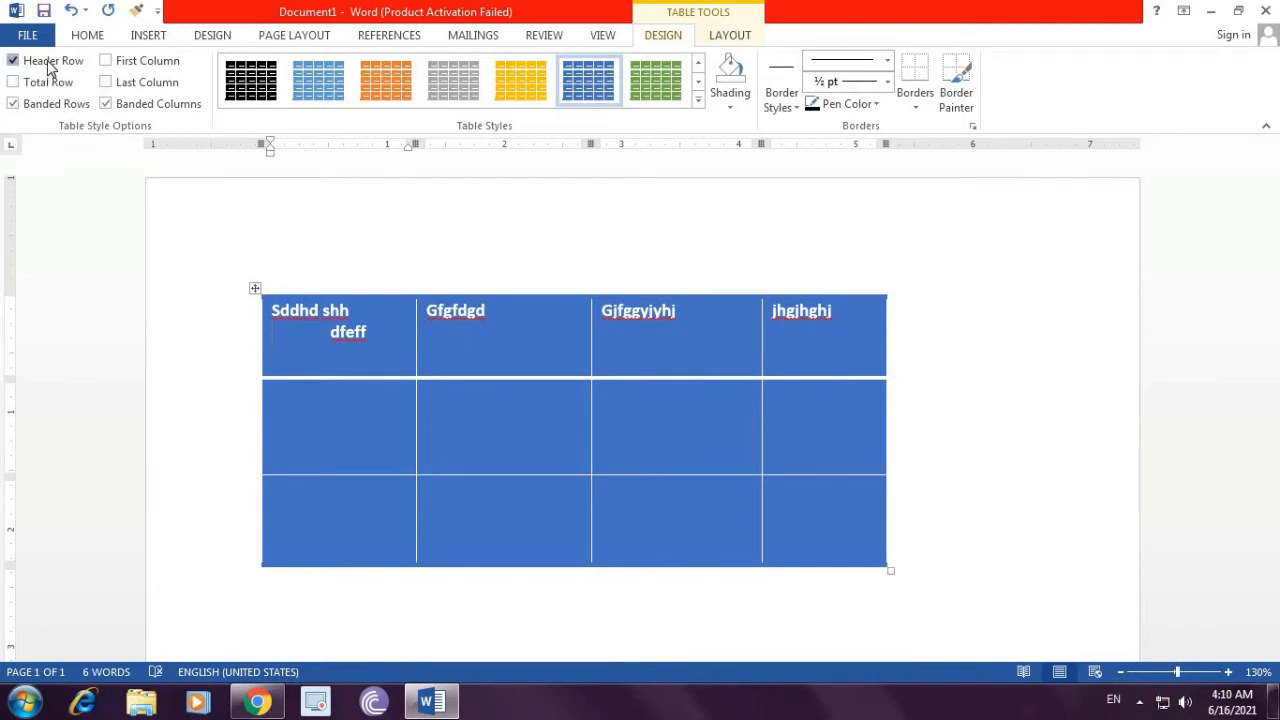
click(50, 66)
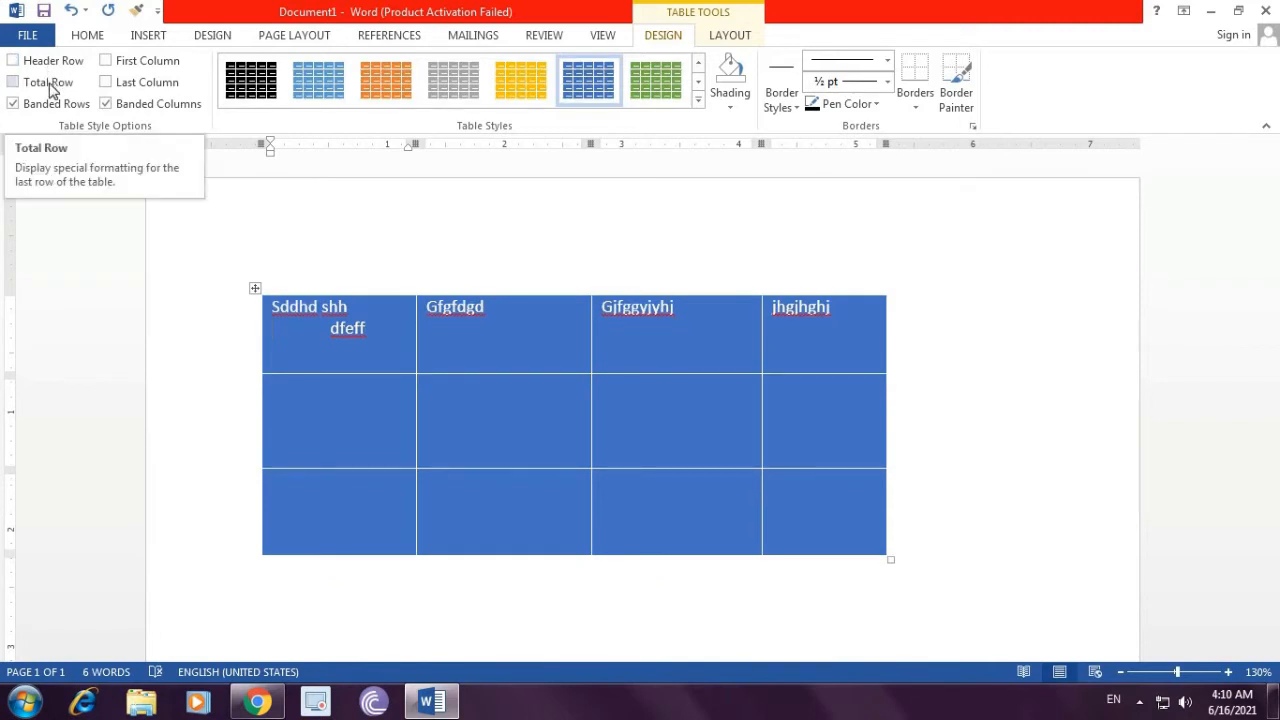
Step: Toggle the First Column and Last Column table style options on and off again
click(144, 62)
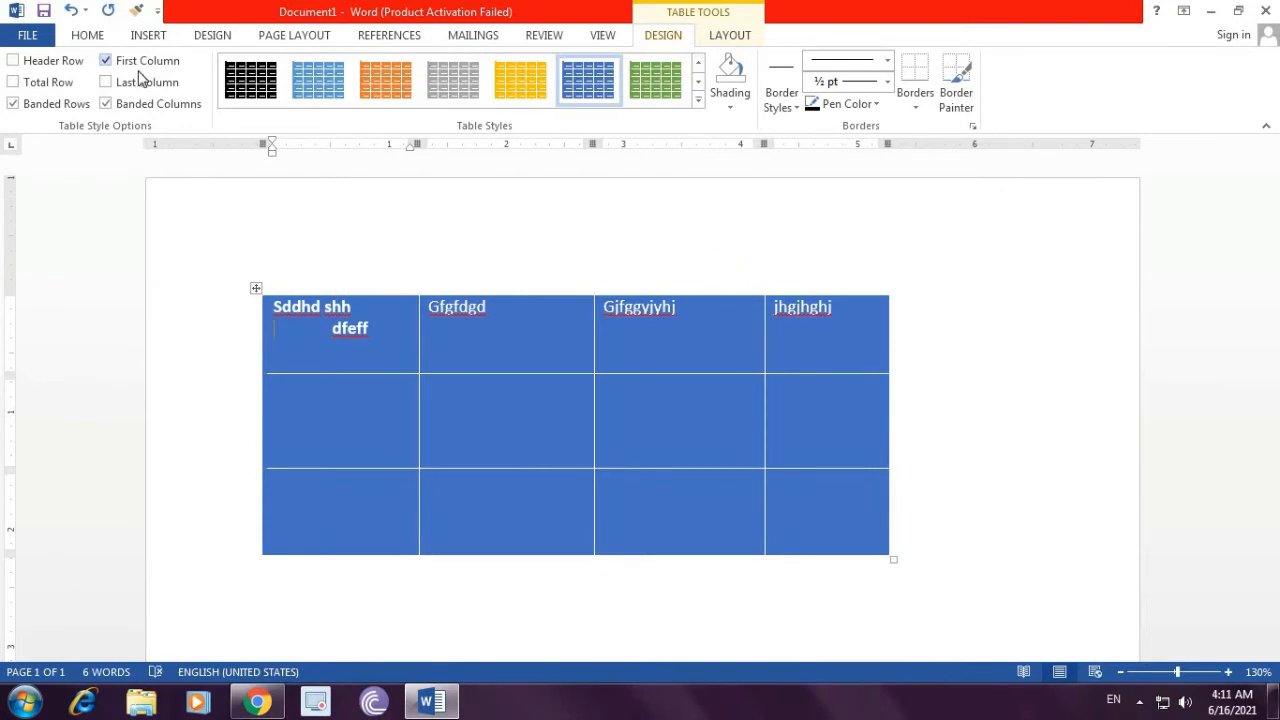
click(129, 84)
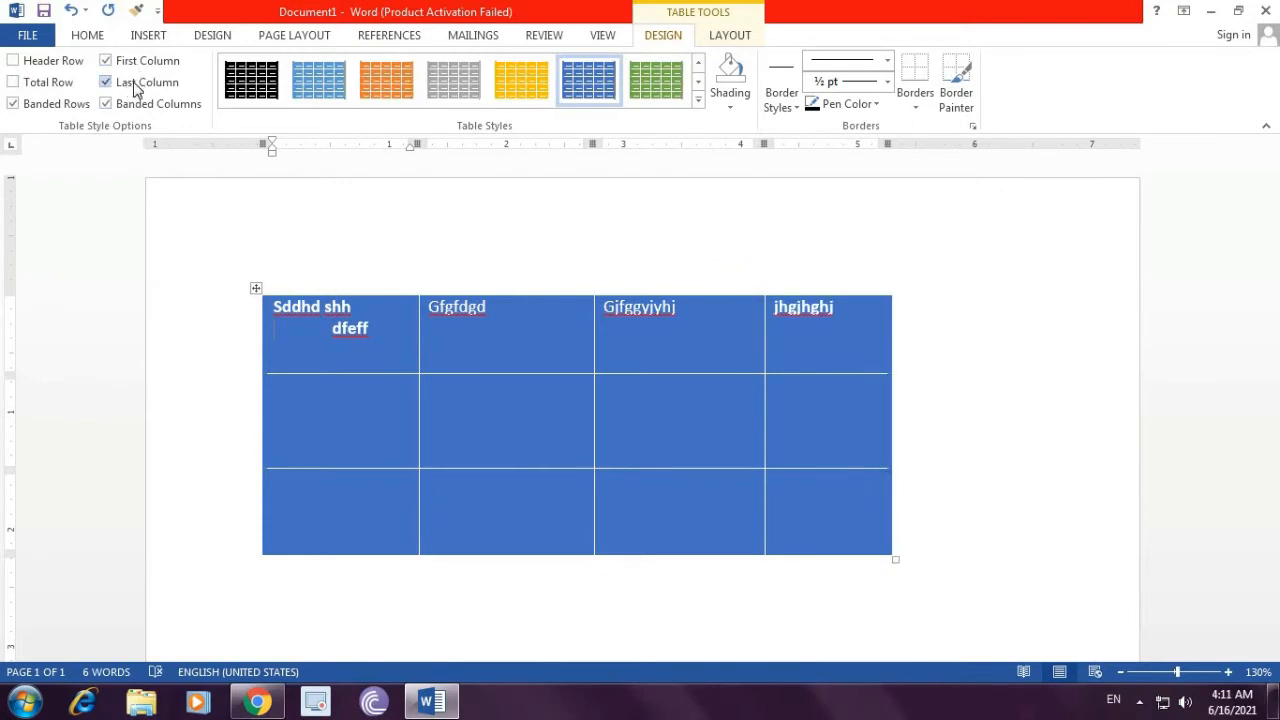
click(137, 85)
click(139, 66)
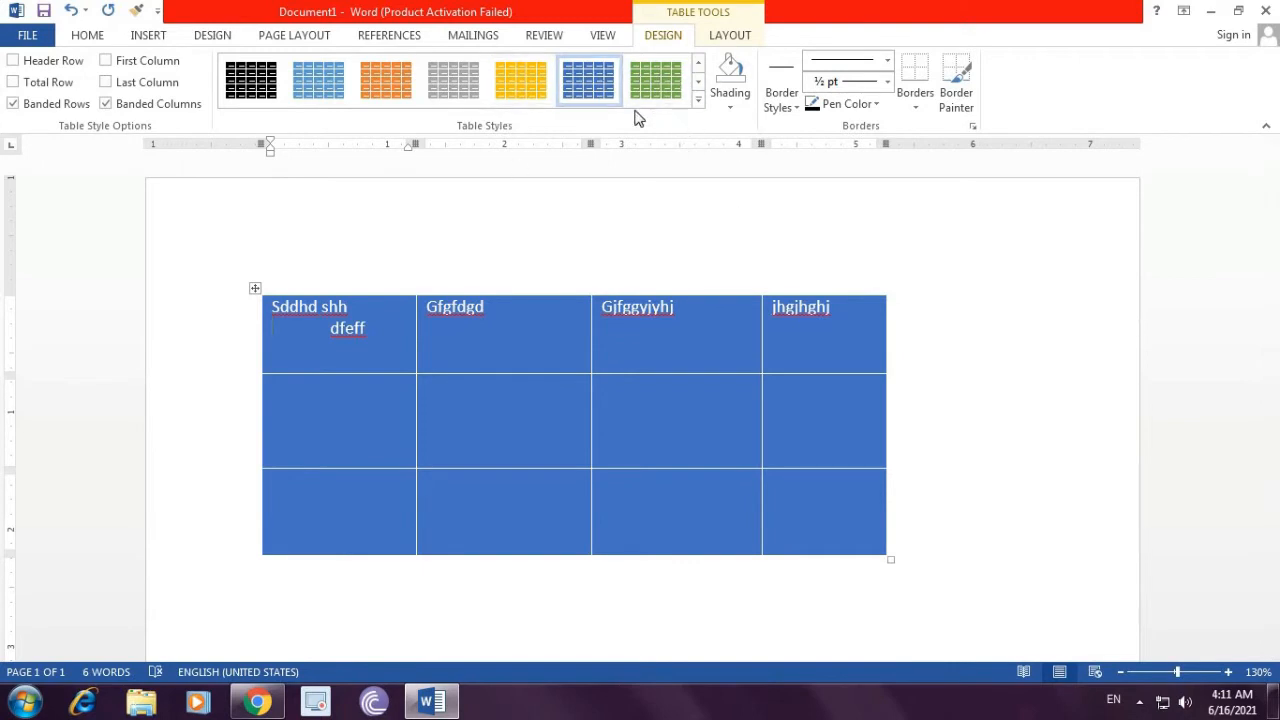
Step: Undo the table style changes to return the table to plain borders
click(88, 35)
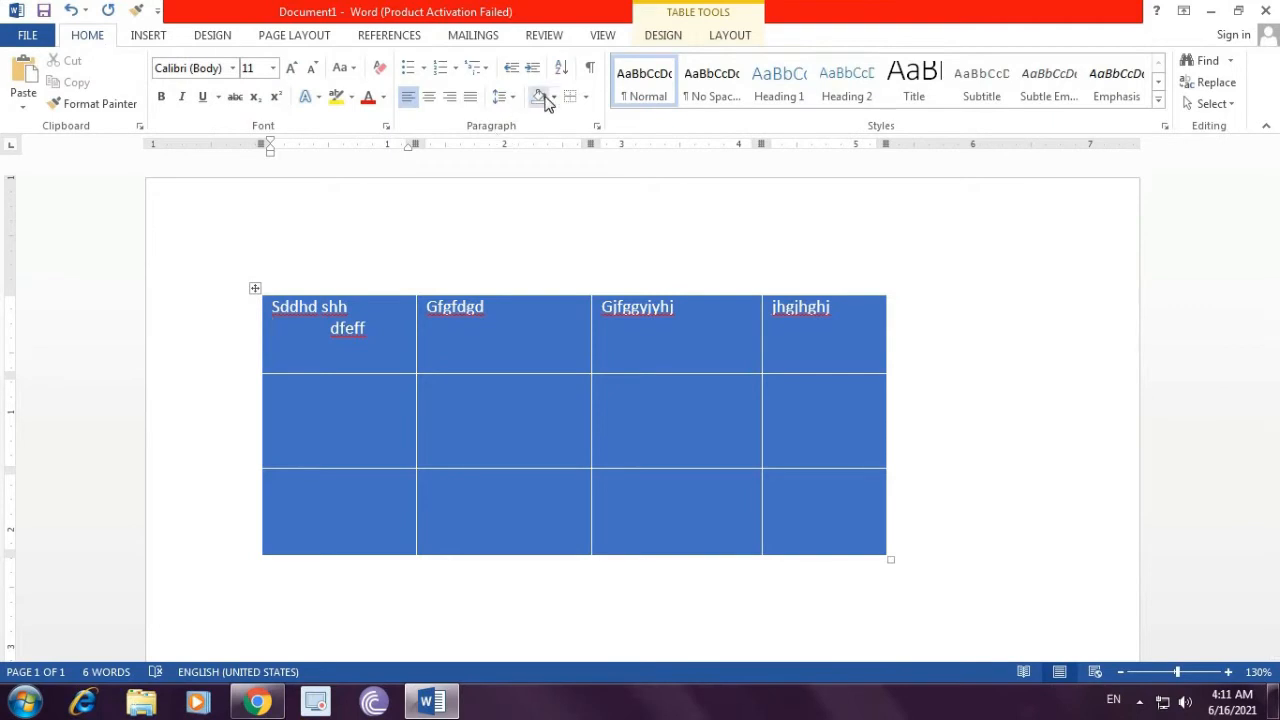
click(663, 35)
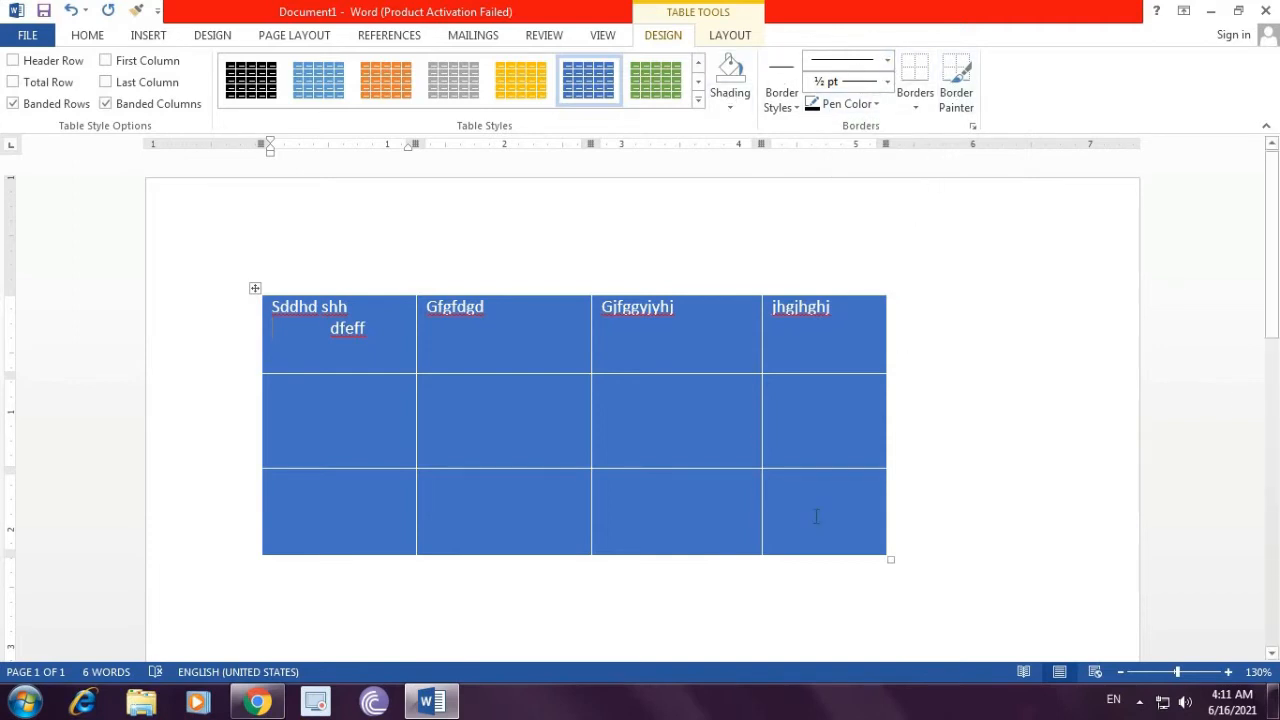
key(ctrl+z)
key(ctrl+z)
key(ctrl+z)
key(ctrl+z)
key(ctrl+z)
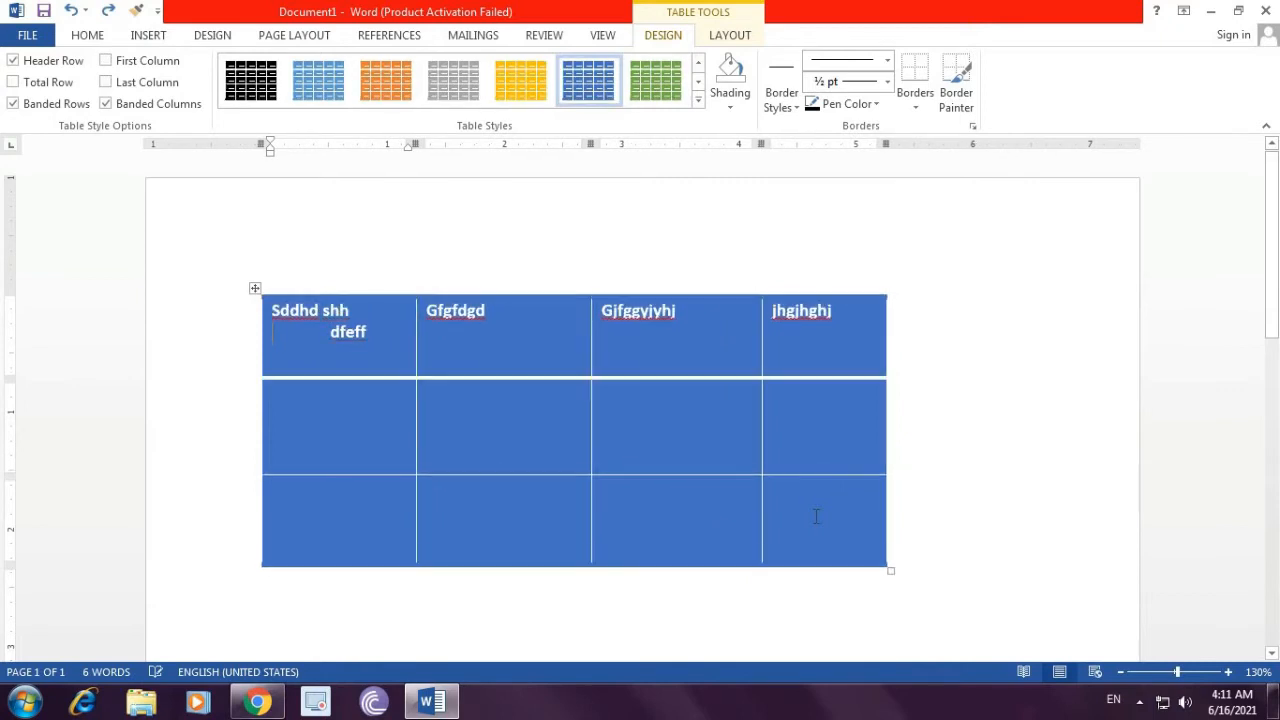
key(ctrl+z)
key(ctrl+z)
key(ctrl+z)
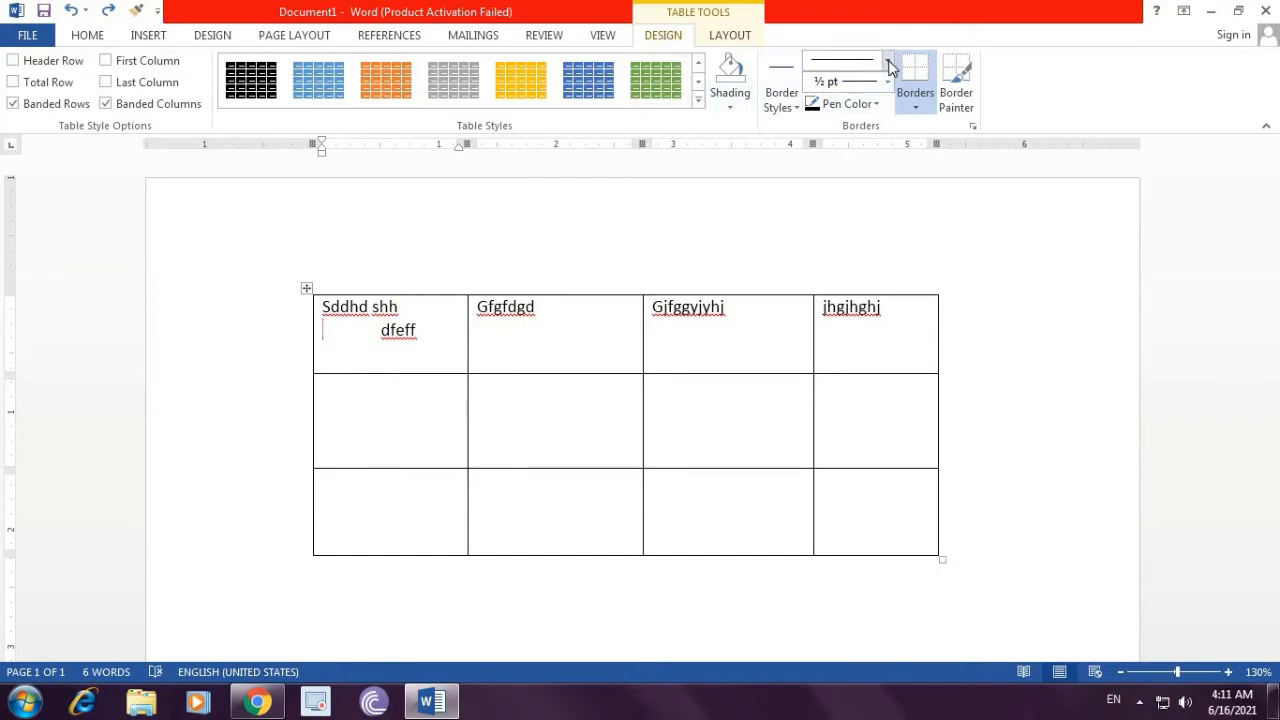
Step: Paint a 4½ pt purple multi-line border on the last column's right edge in the top two rows
click(889, 64)
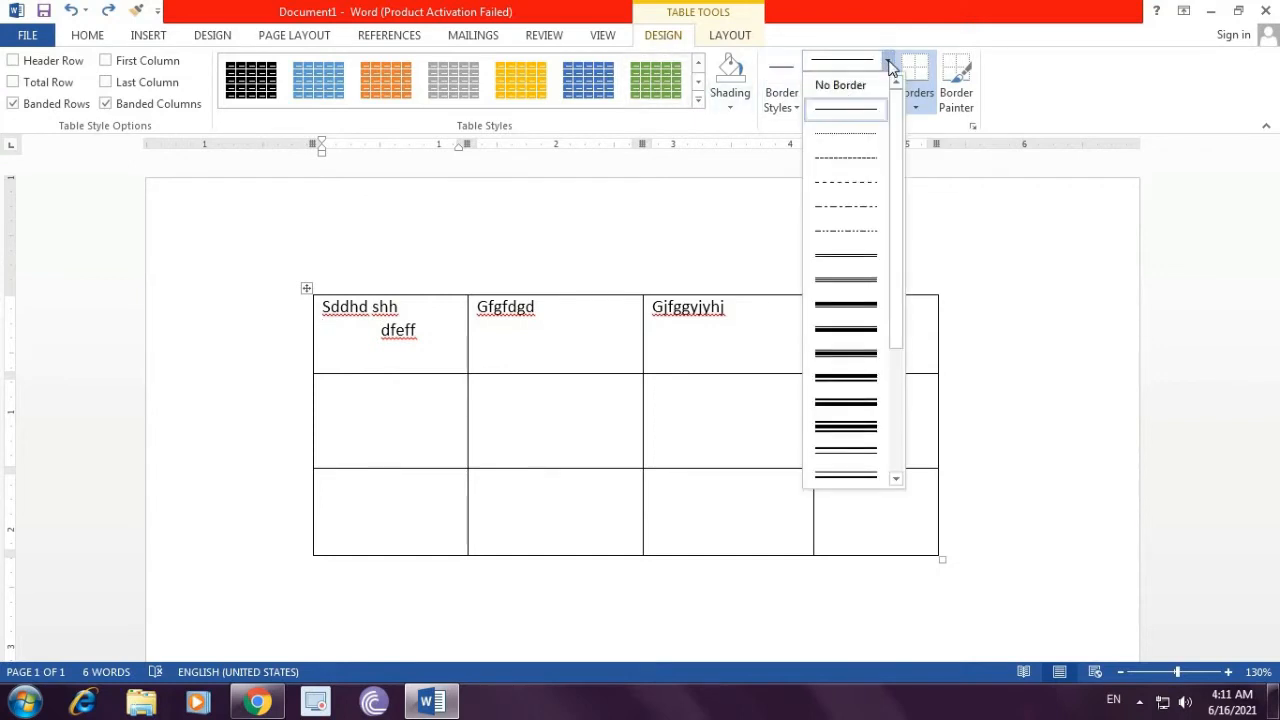
click(846, 447)
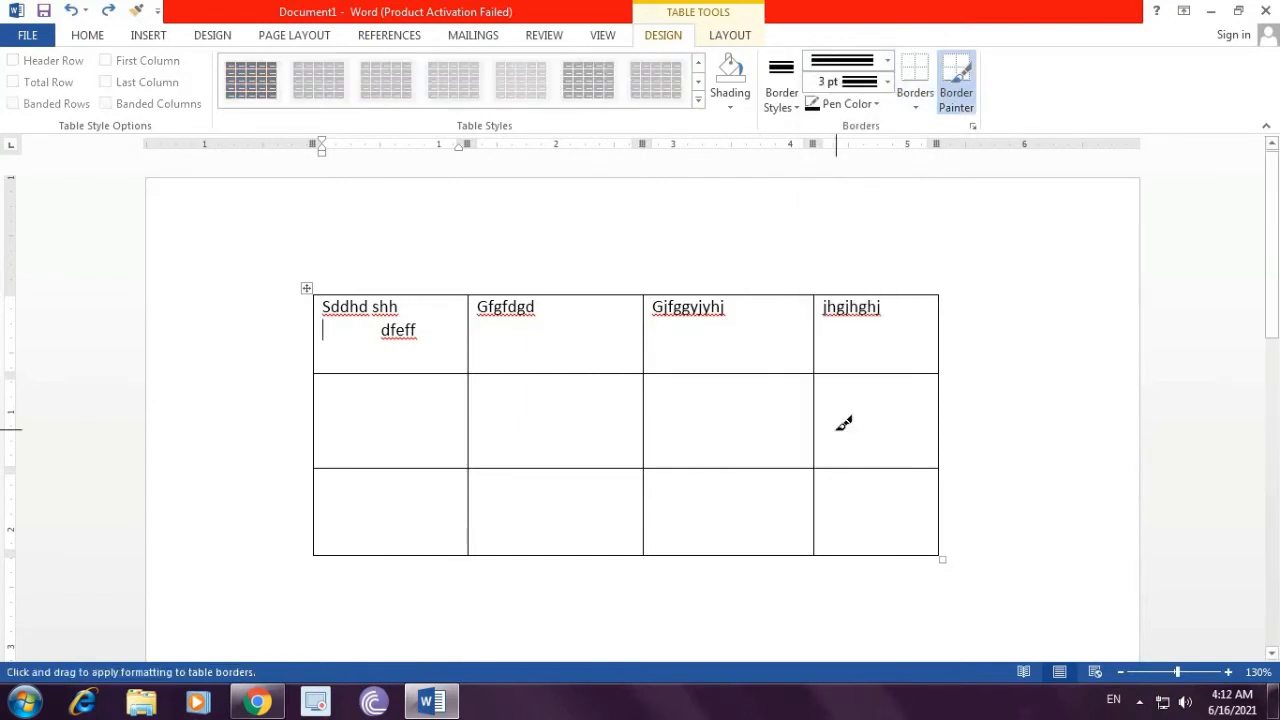
click(888, 84)
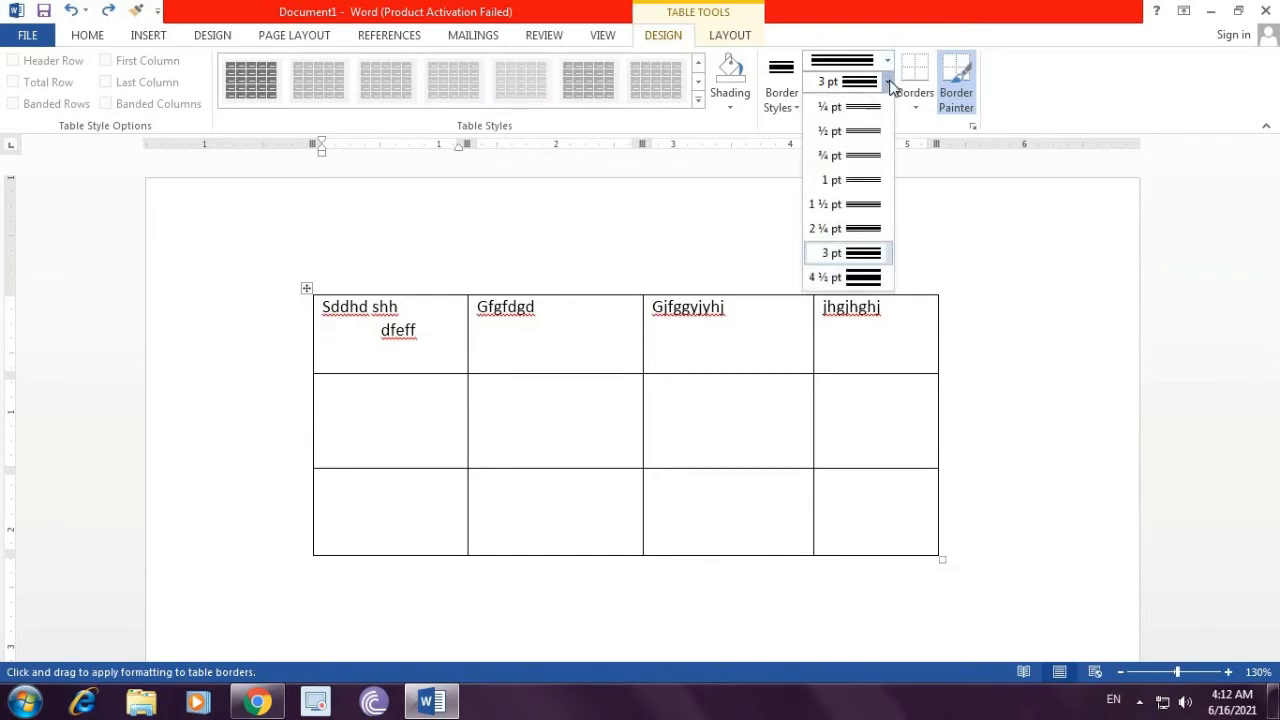
click(866, 278)
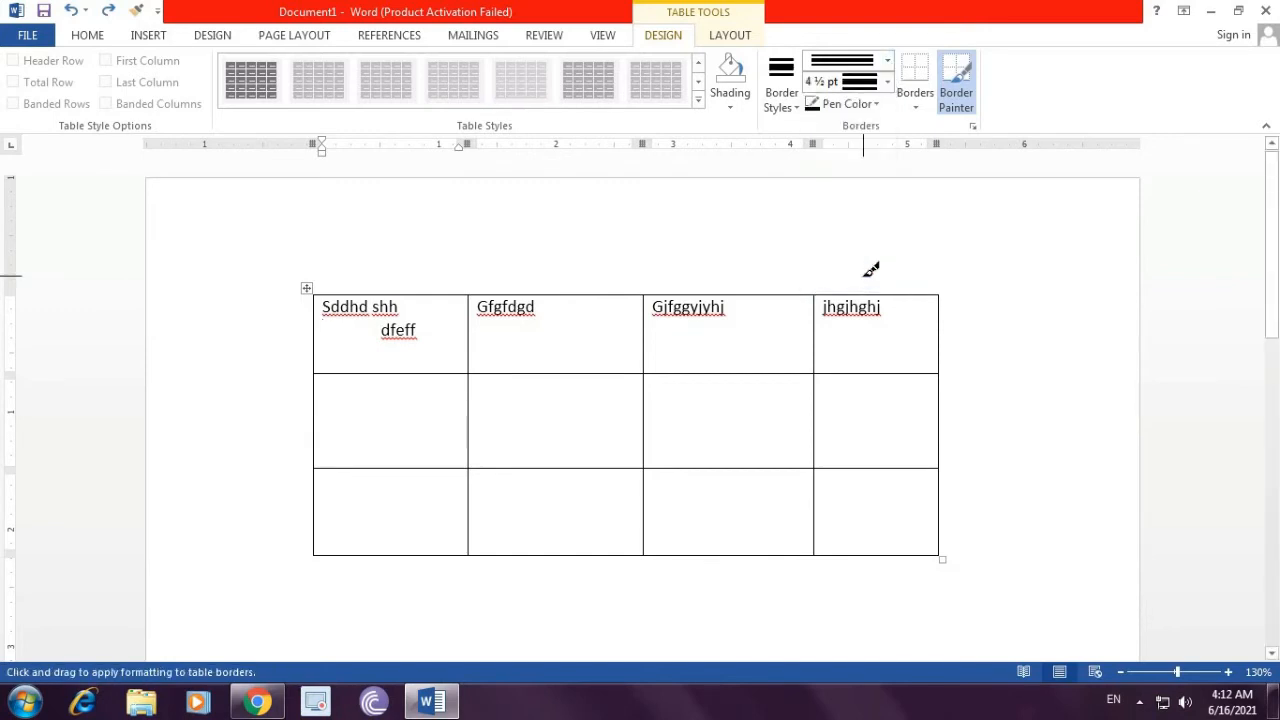
click(876, 104)
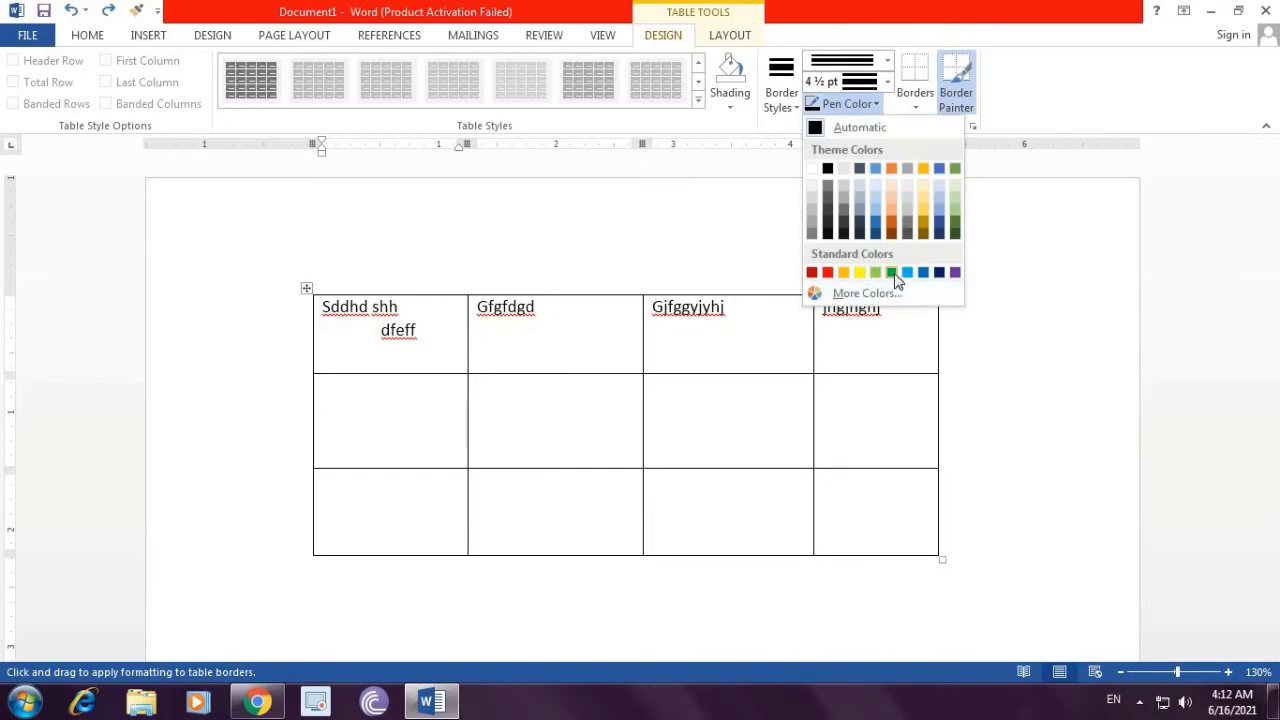
click(955, 272)
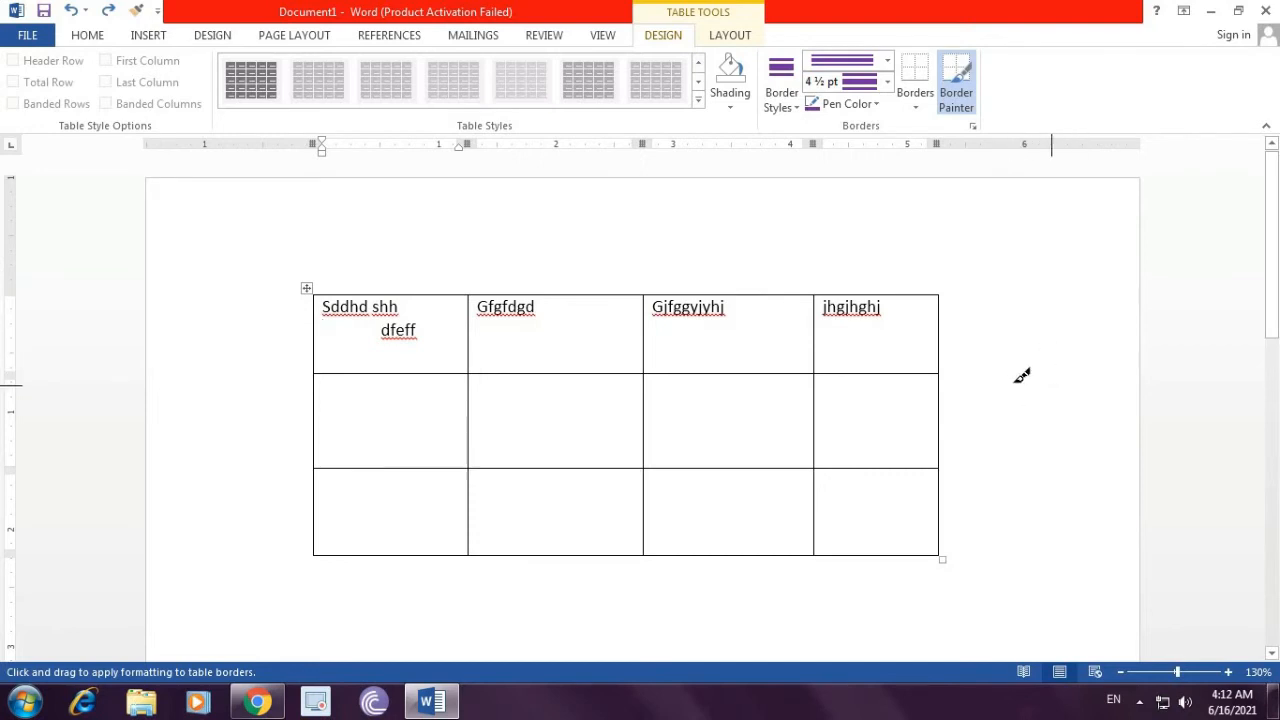
click(940, 327)
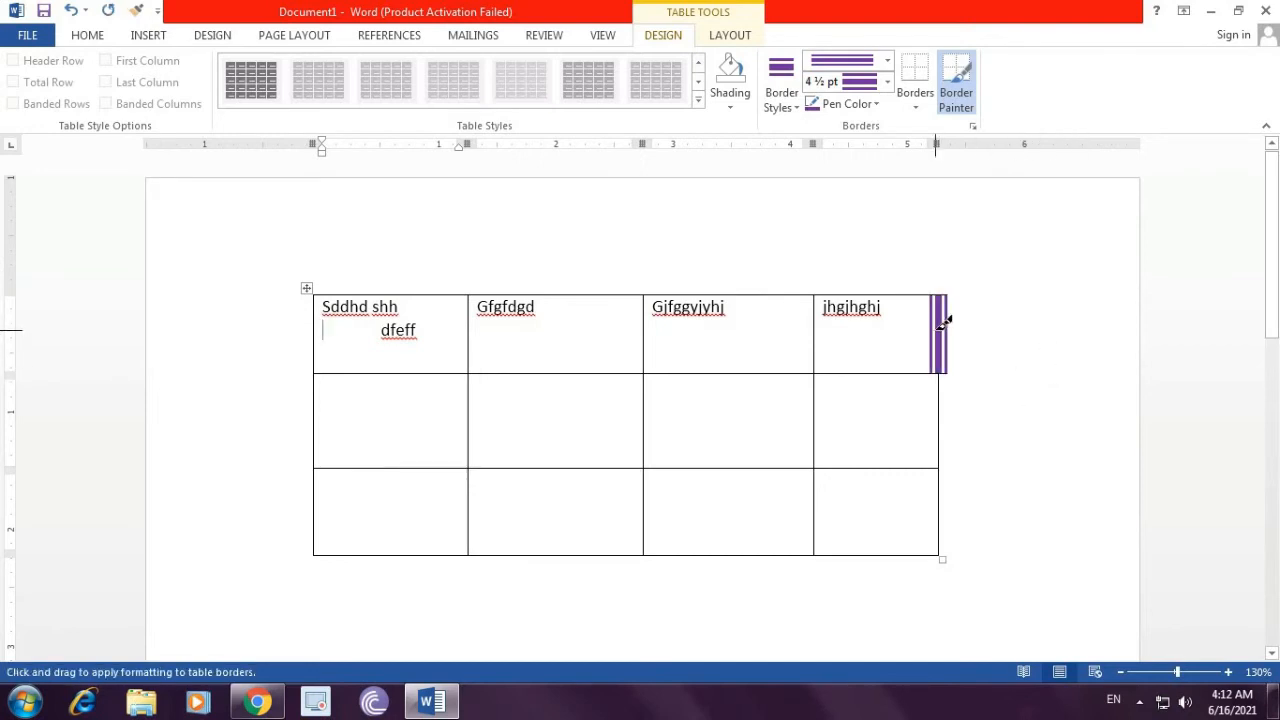
click(945, 408)
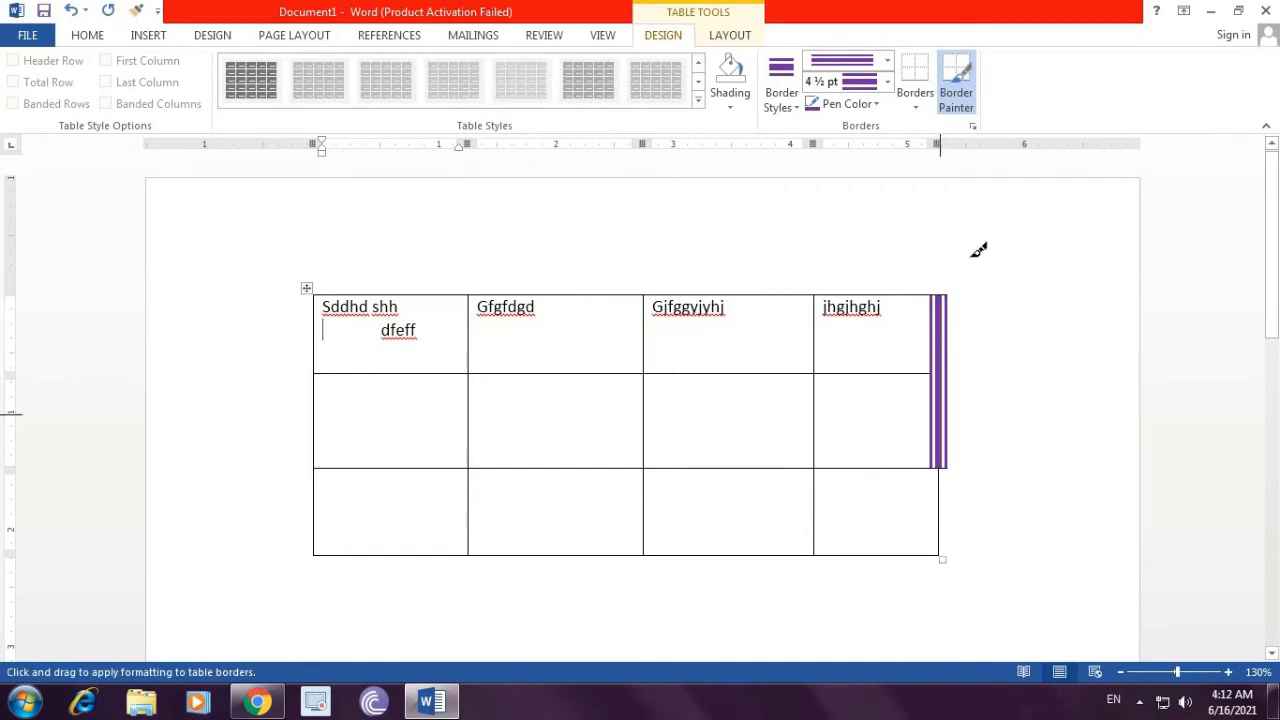
Step: Paint 4½ pt green borders on the table's top edge, the third top cell's right edge and the last column's upper right edge
click(887, 61)
click(846, 305)
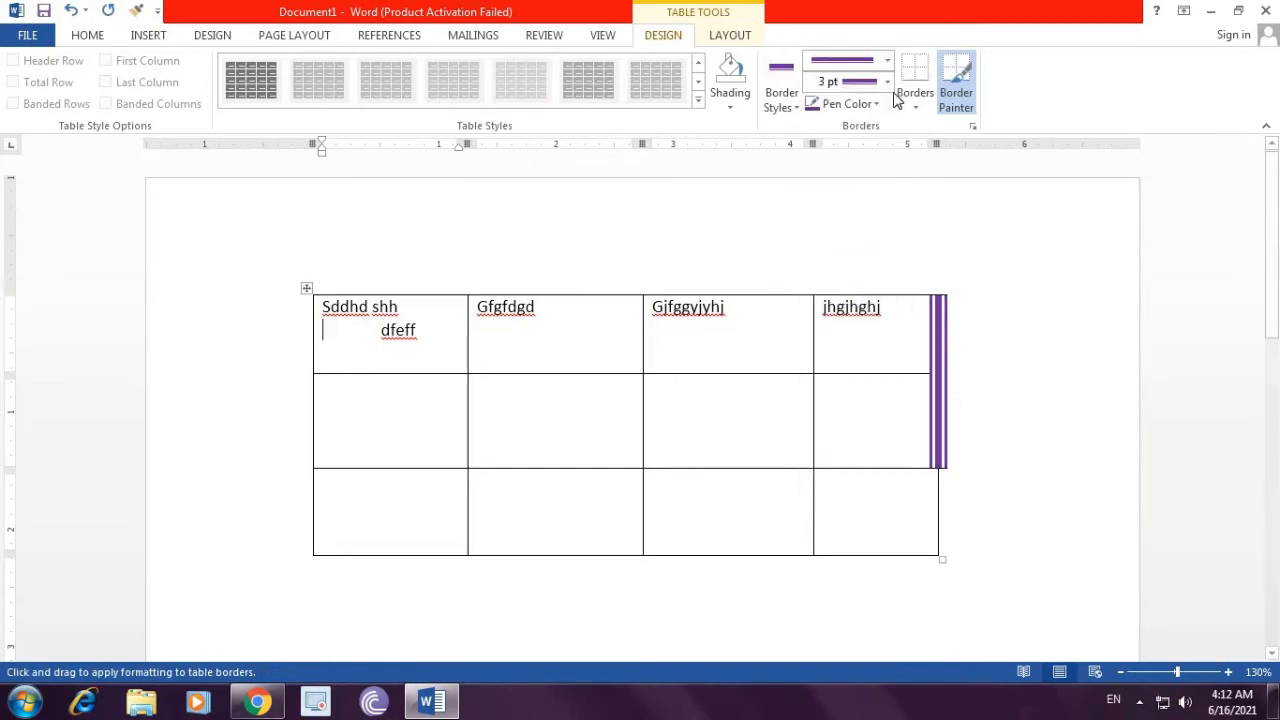
click(887, 81)
click(866, 185)
click(872, 104)
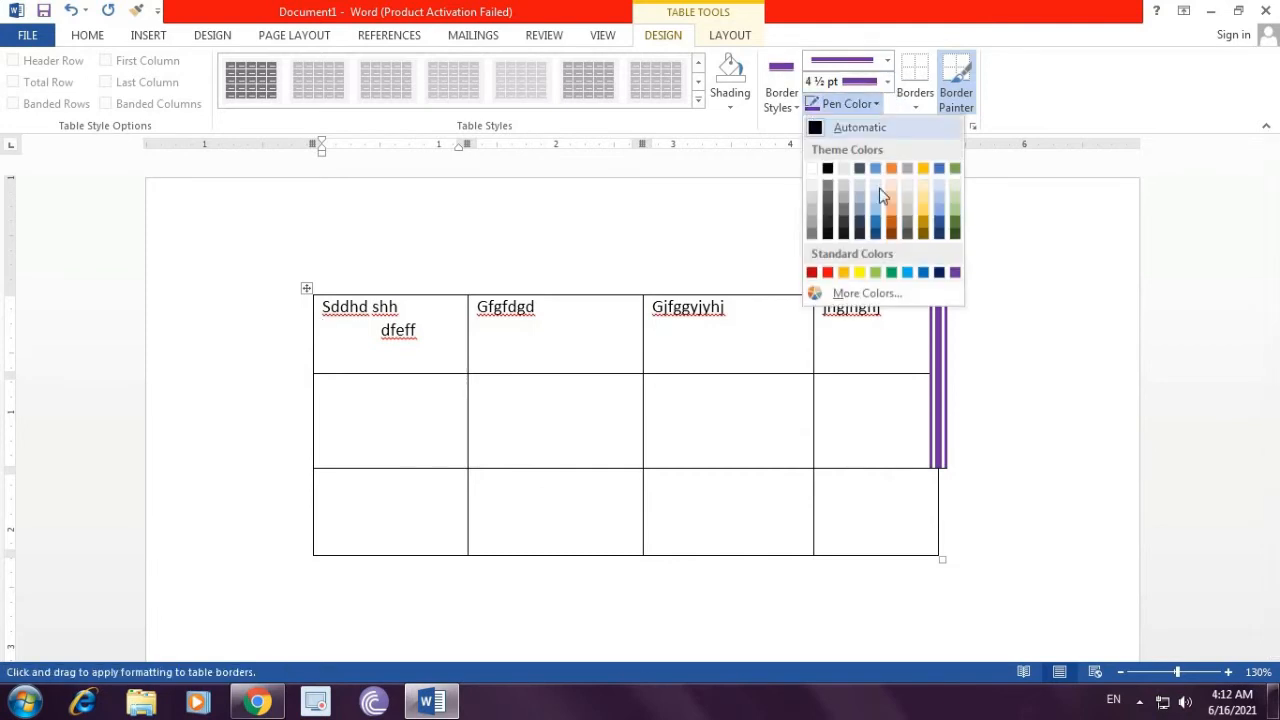
click(891, 272)
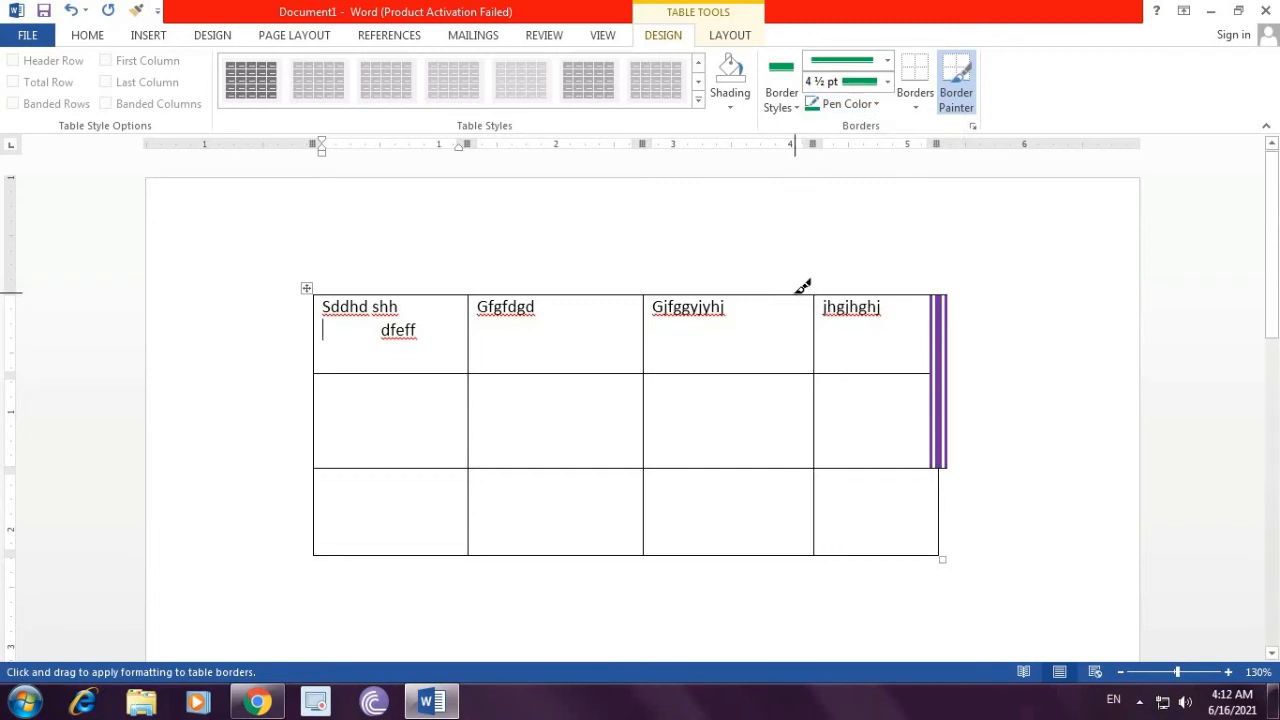
click(800, 290)
click(818, 337)
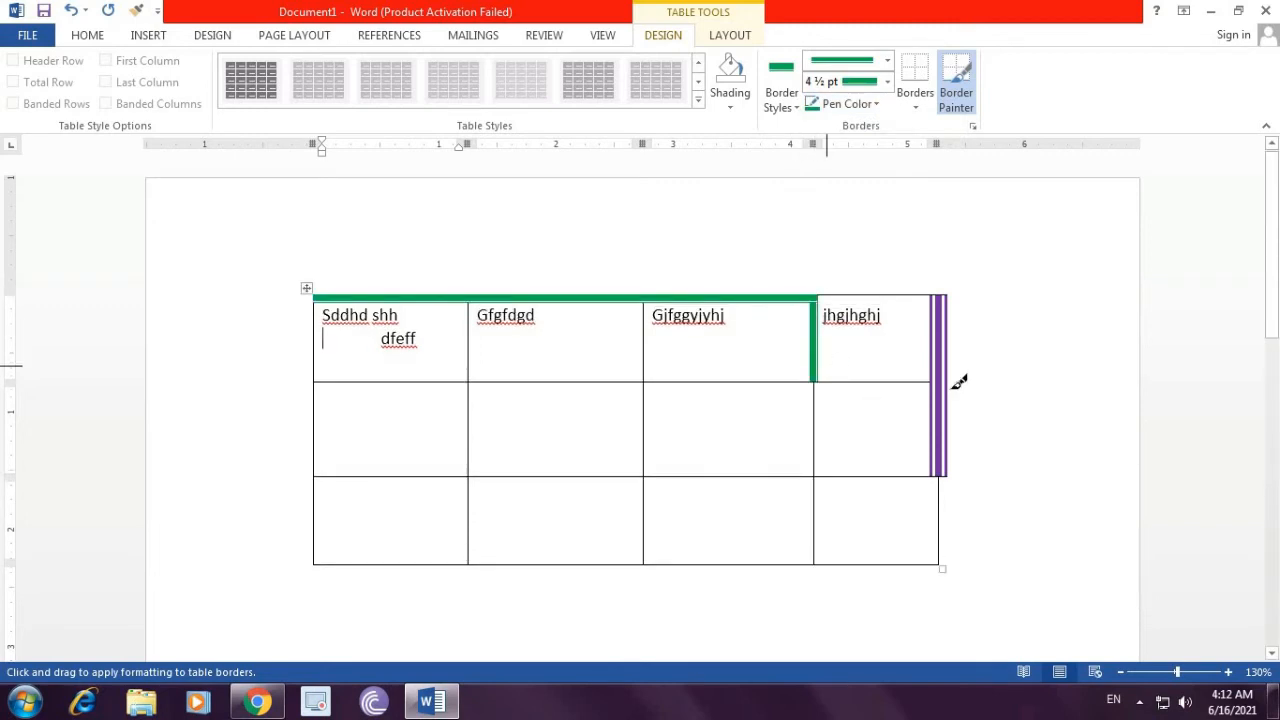
click(941, 345)
click(941, 424)
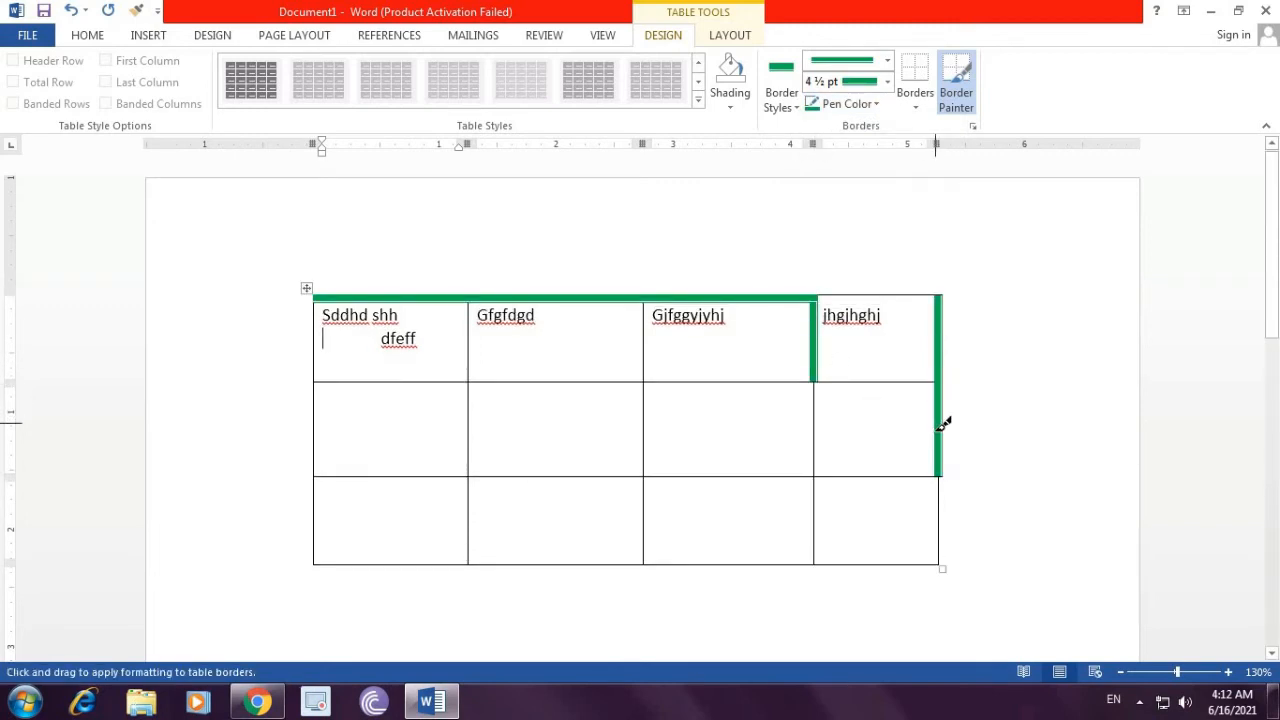
click(788, 110)
click(788, 102)
click(788, 104)
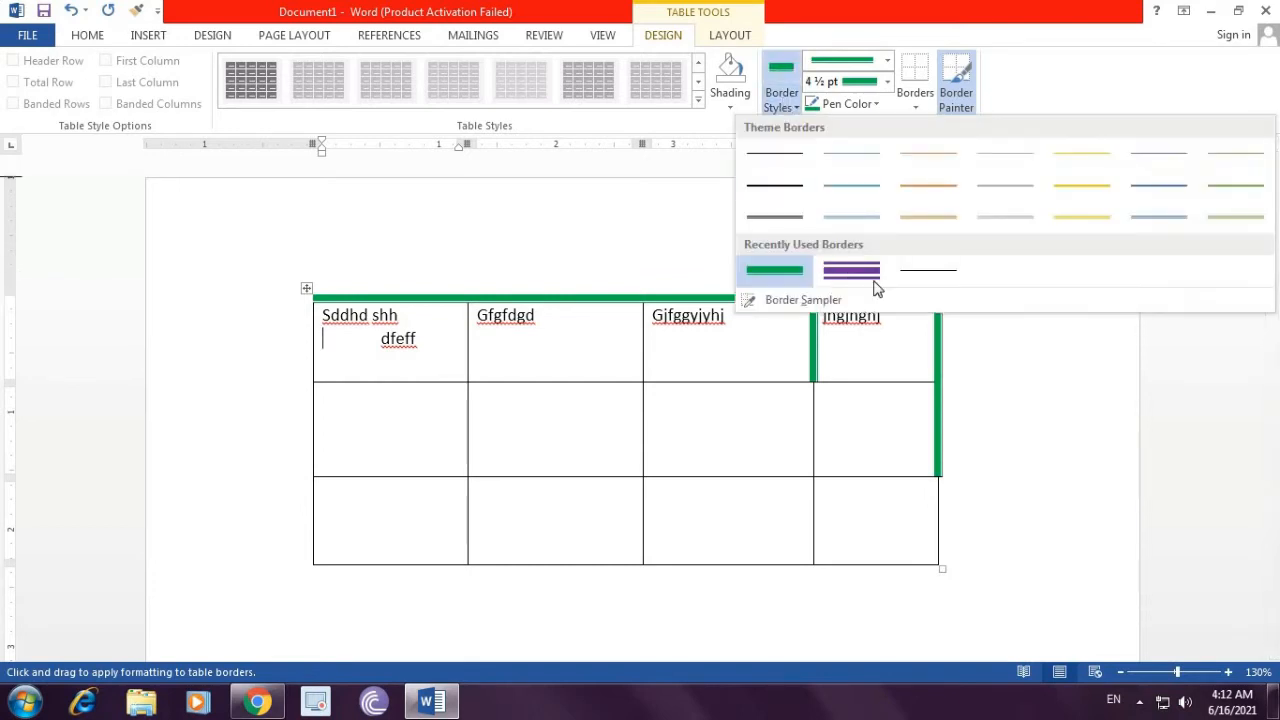
click(929, 215)
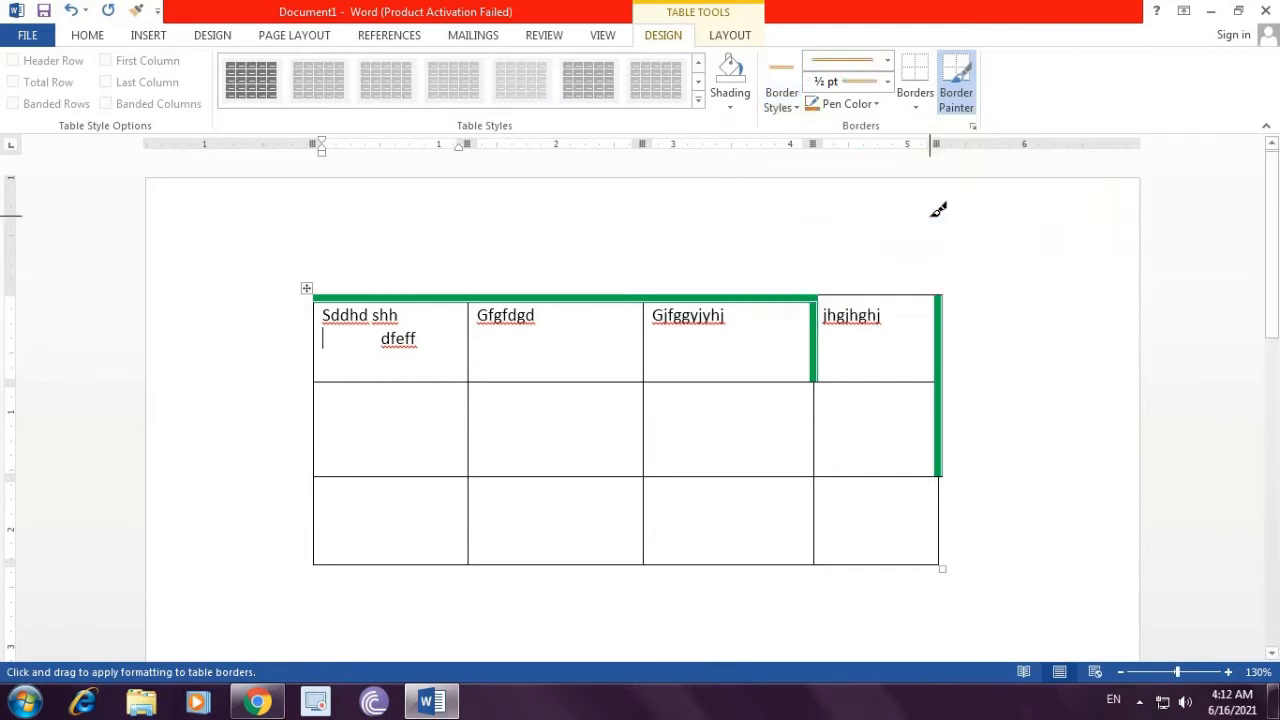
click(957, 100)
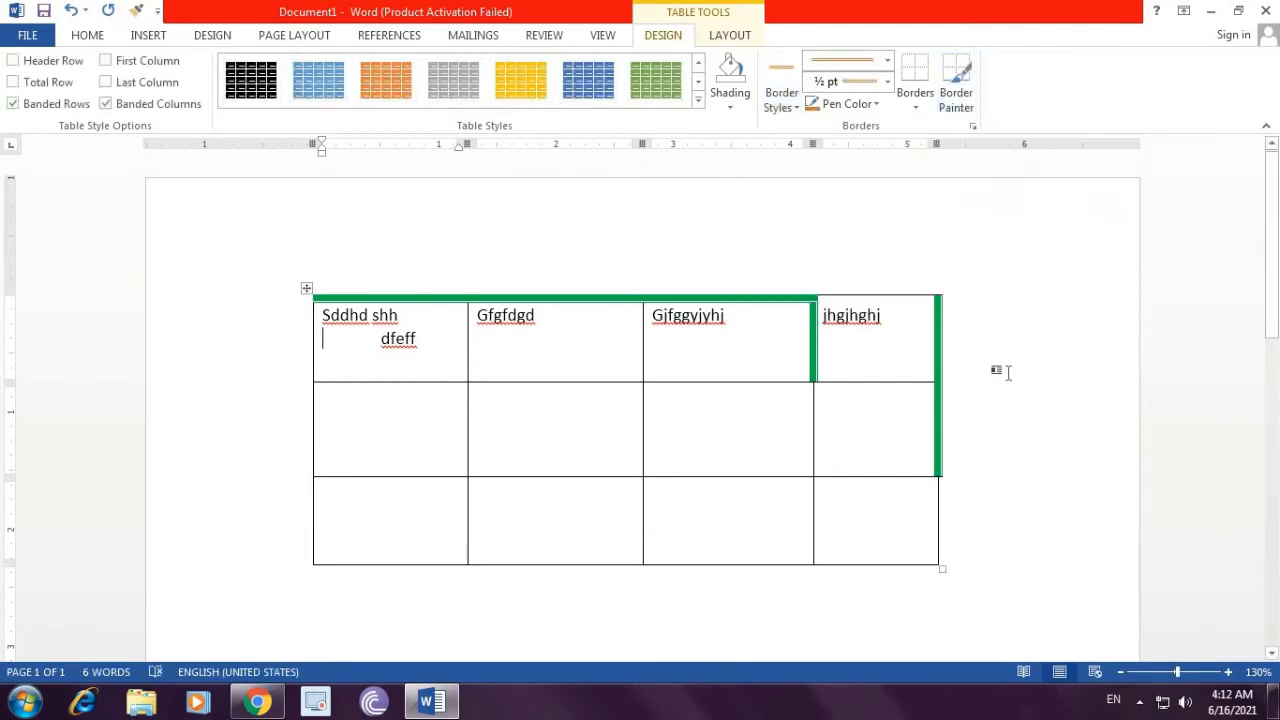
Step: Choose the recent purple 4½ pt multi-line border and paint the third top cell's top edge and the last column's right edge in the top two rows
click(781, 100)
click(835, 272)
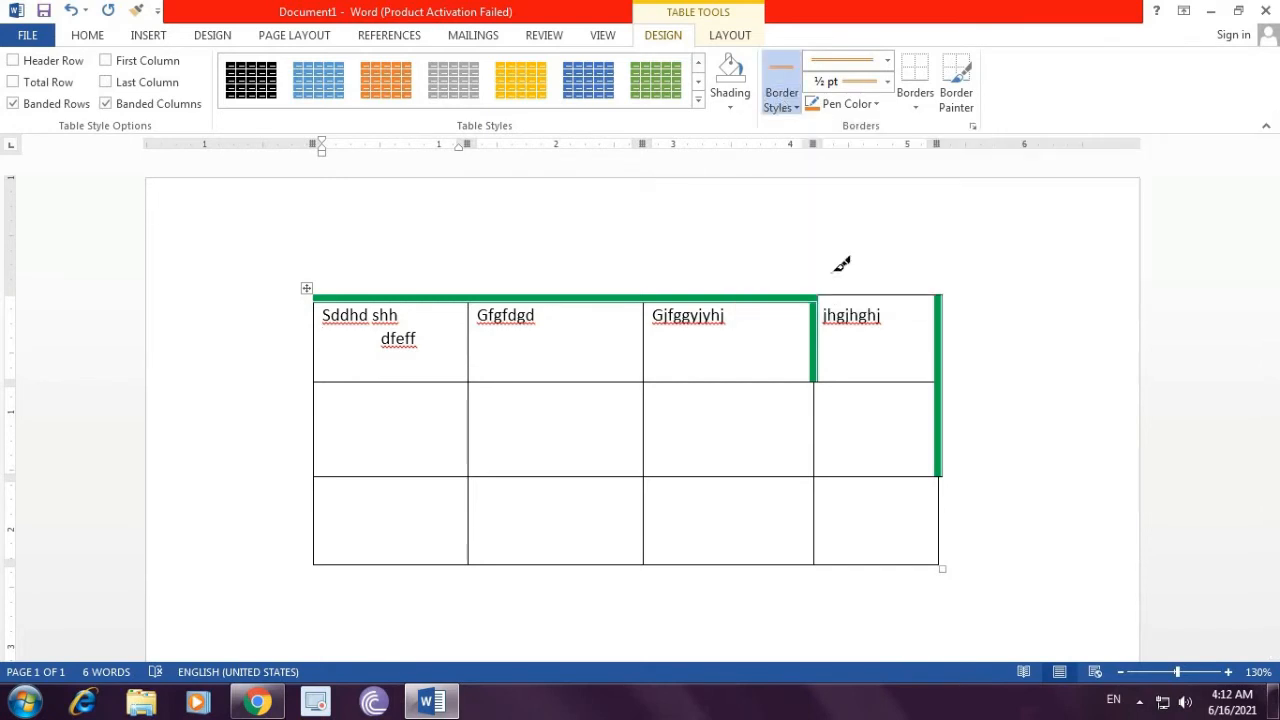
click(806, 297)
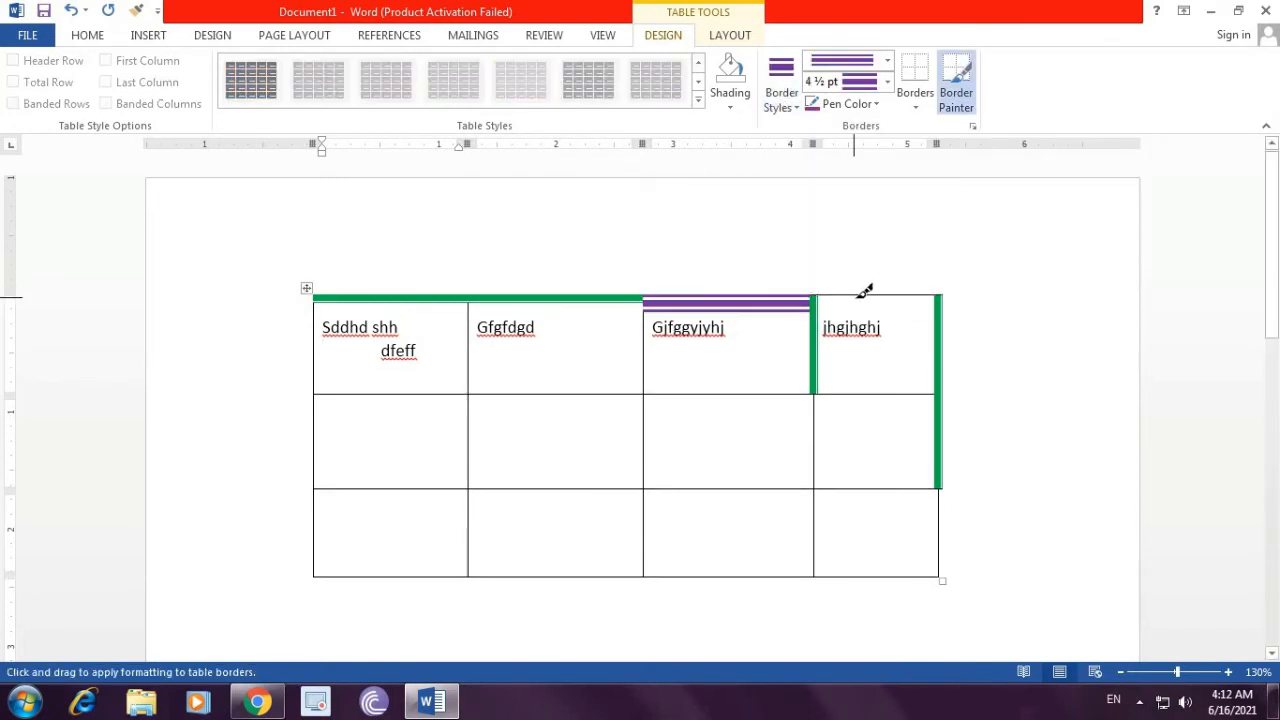
click(856, 297)
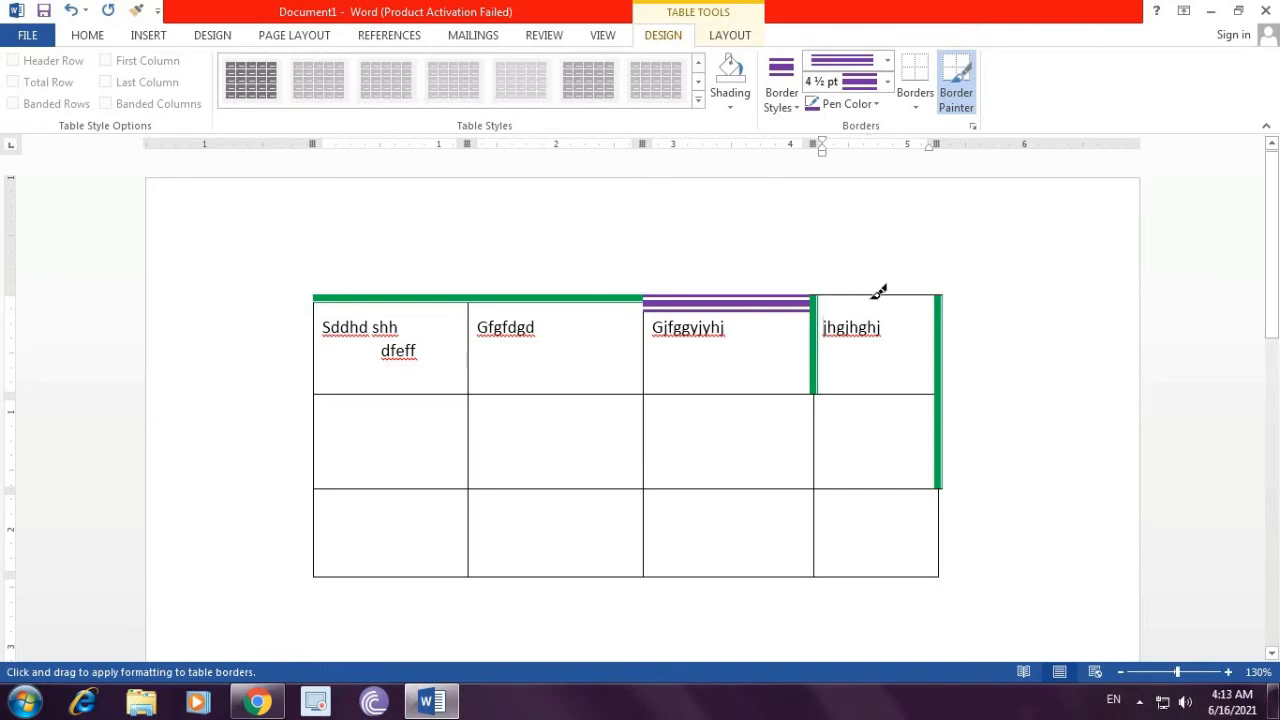
click(941, 424)
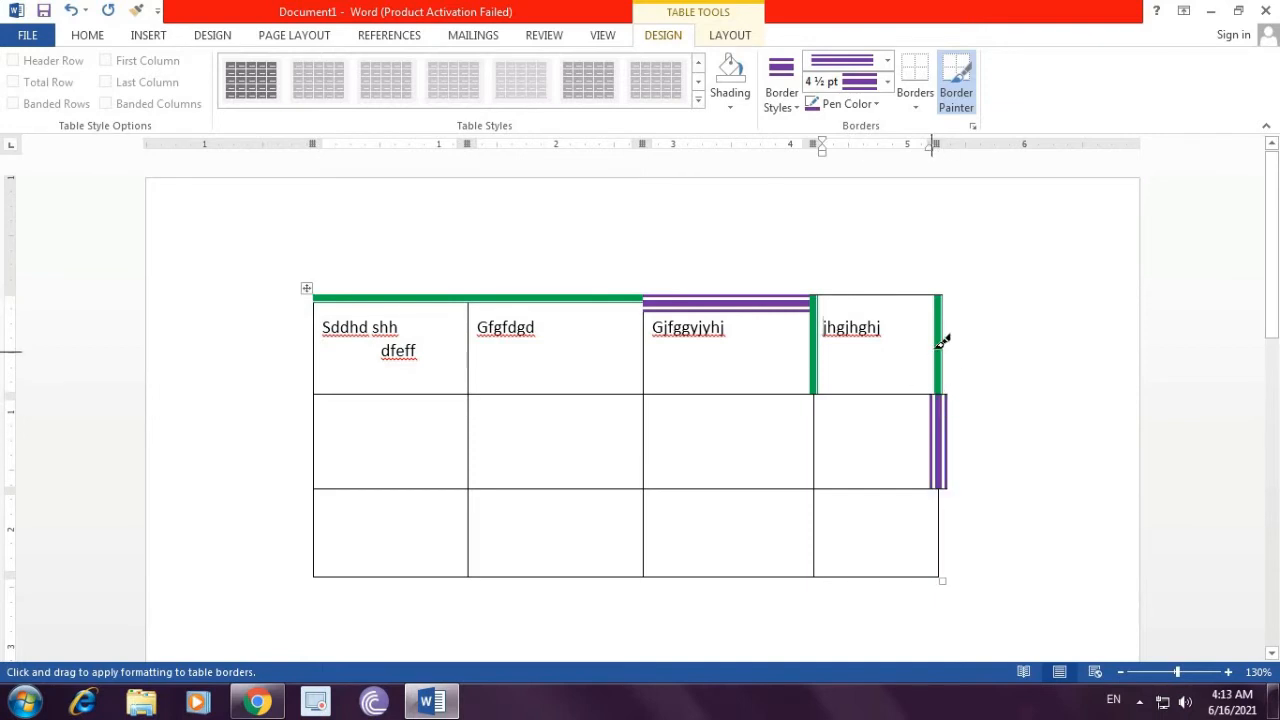
click(940, 340)
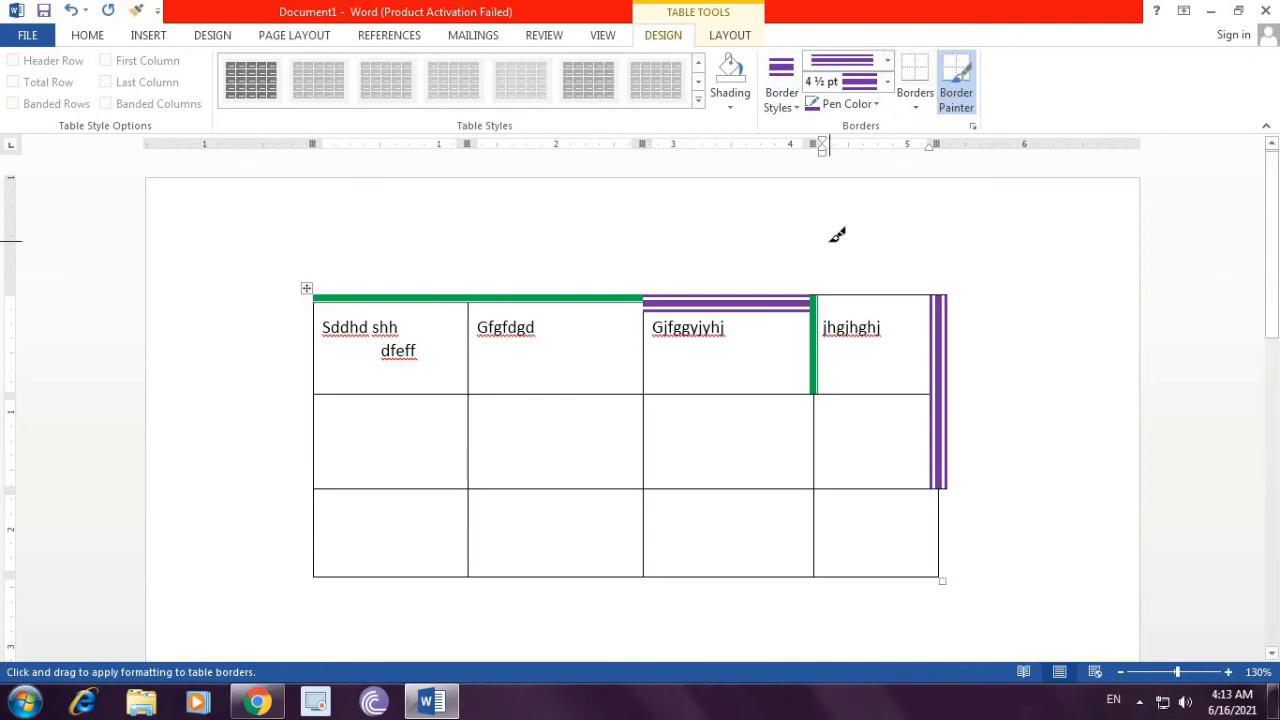
Step: Switch to the table layout tools and select the second row's cells, then the second column's cells
click(729, 35)
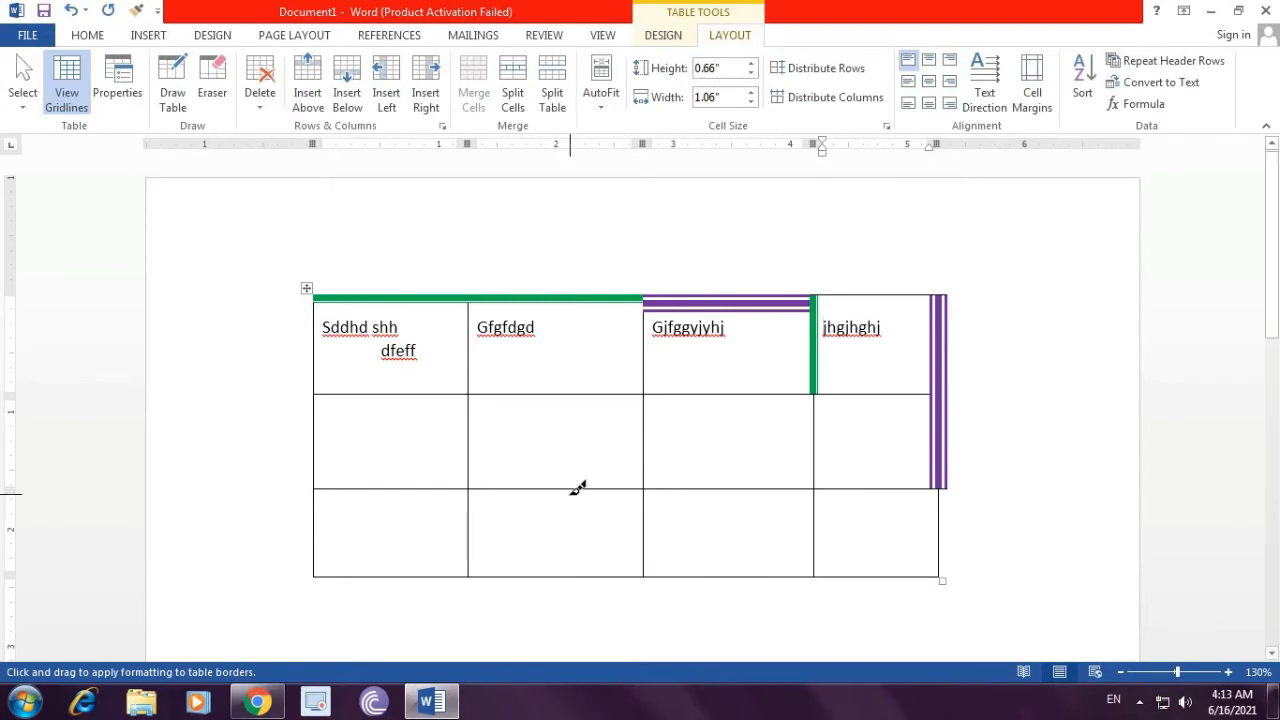
click(400, 446)
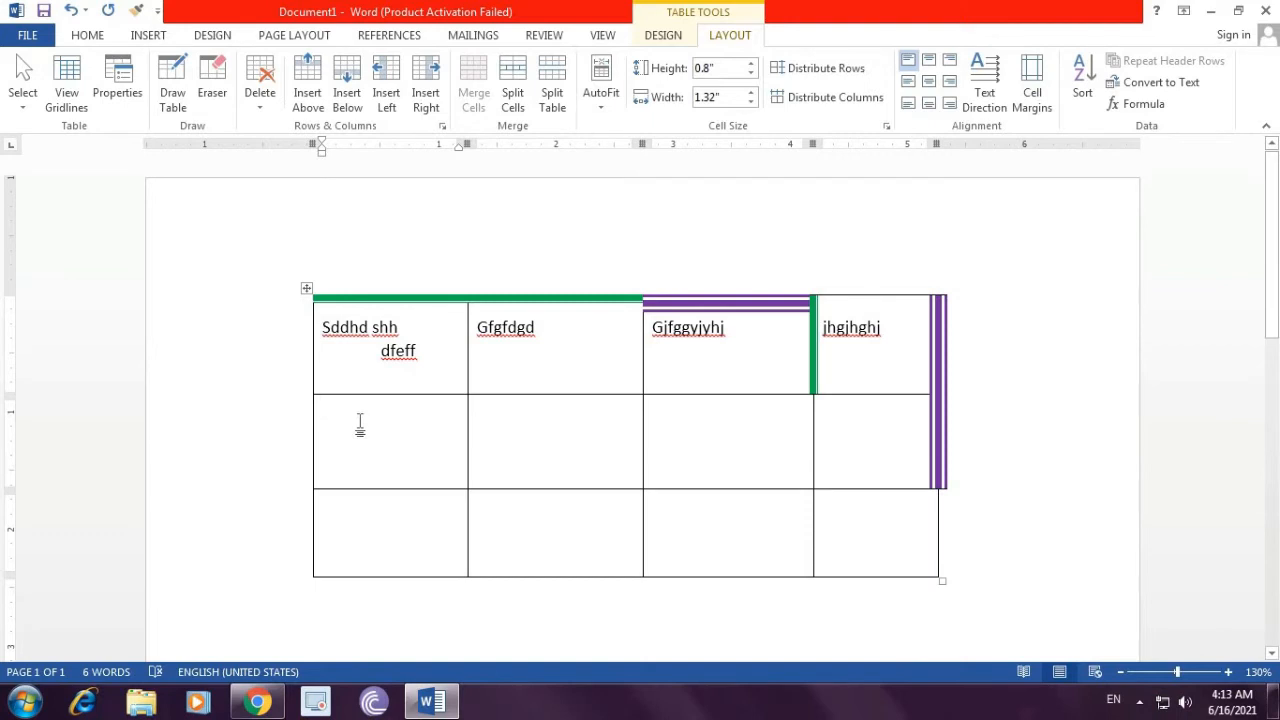
drag(348, 420, 900, 420)
drag(560, 386, 560, 551)
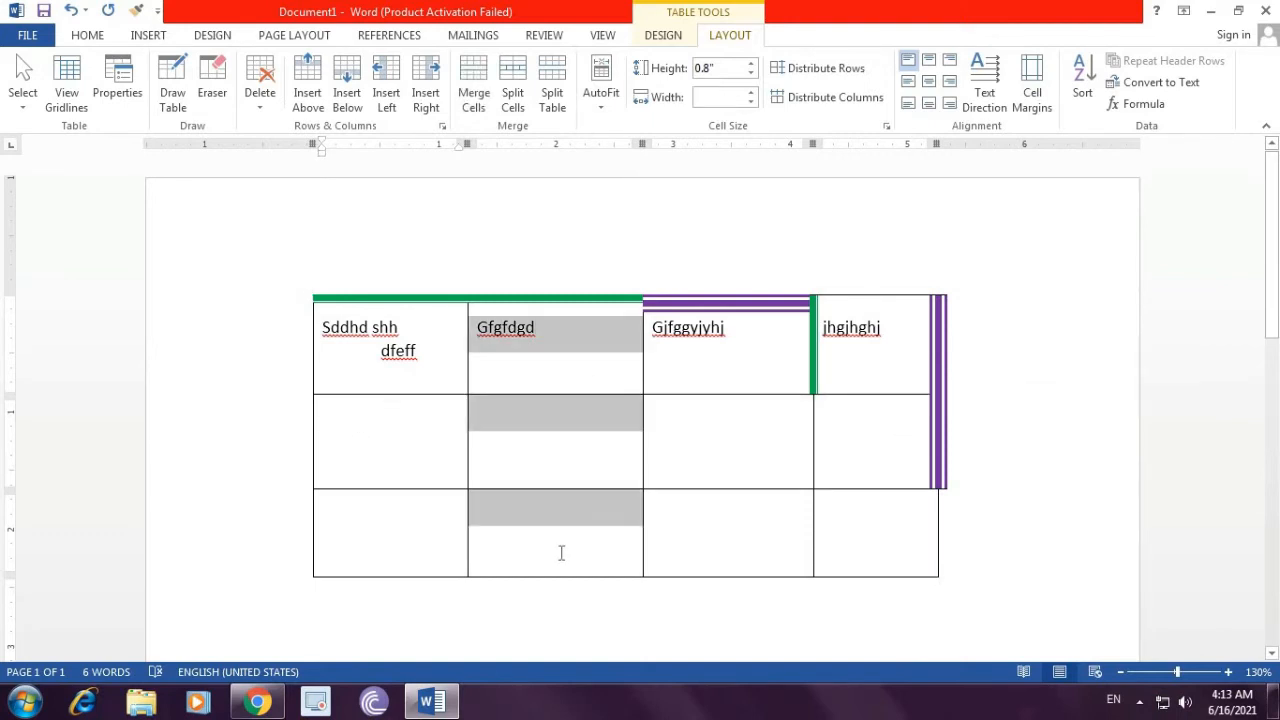
click(370, 440)
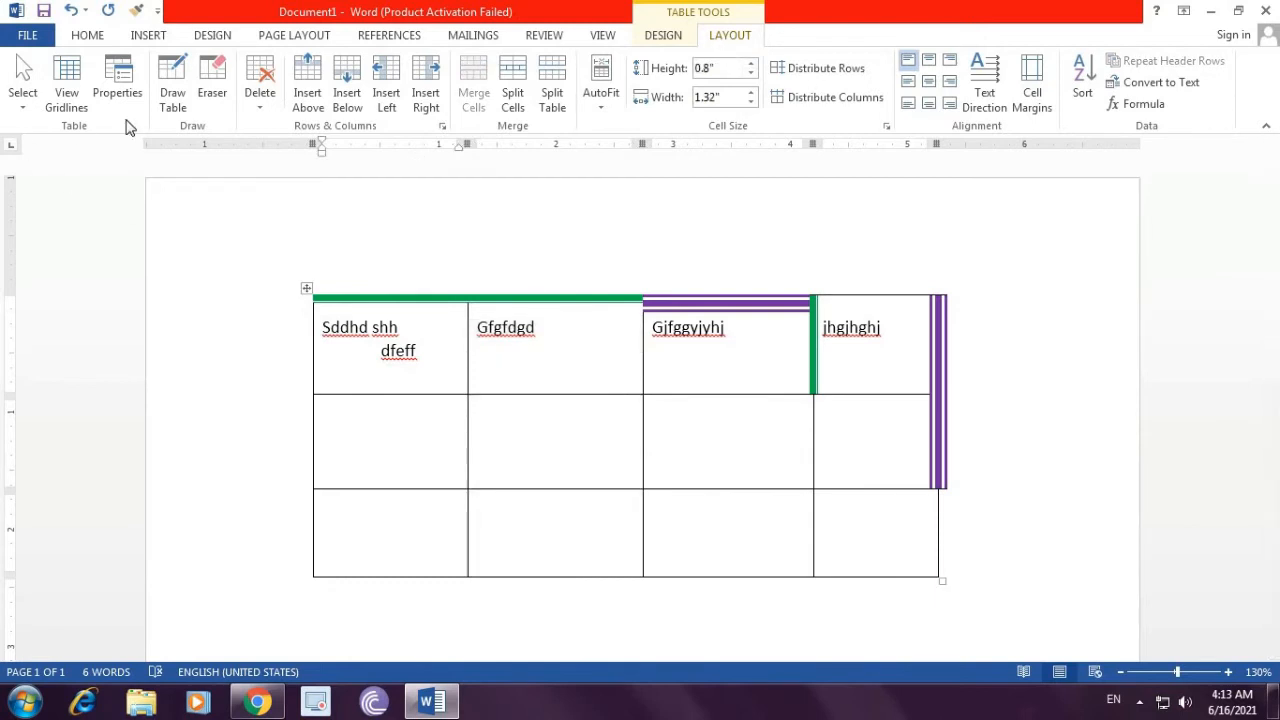
Step: Use the Select options to select the current cell and then the whole second row
click(22, 108)
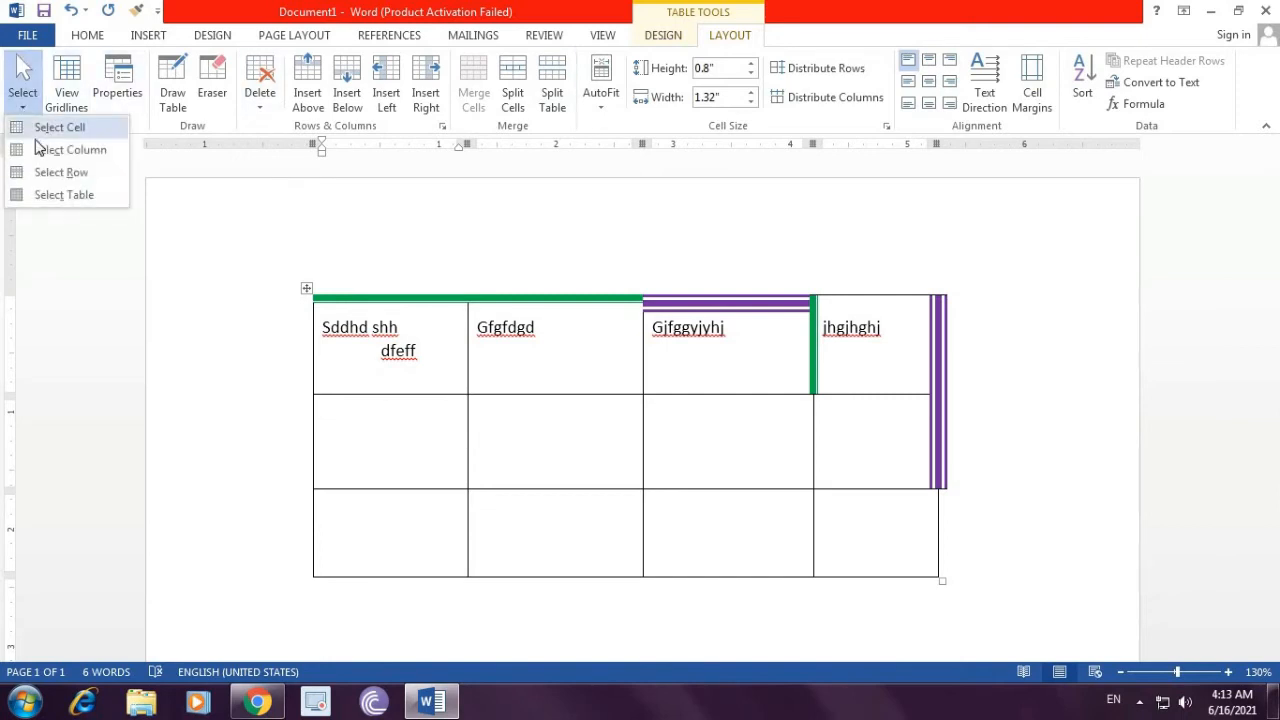
click(52, 130)
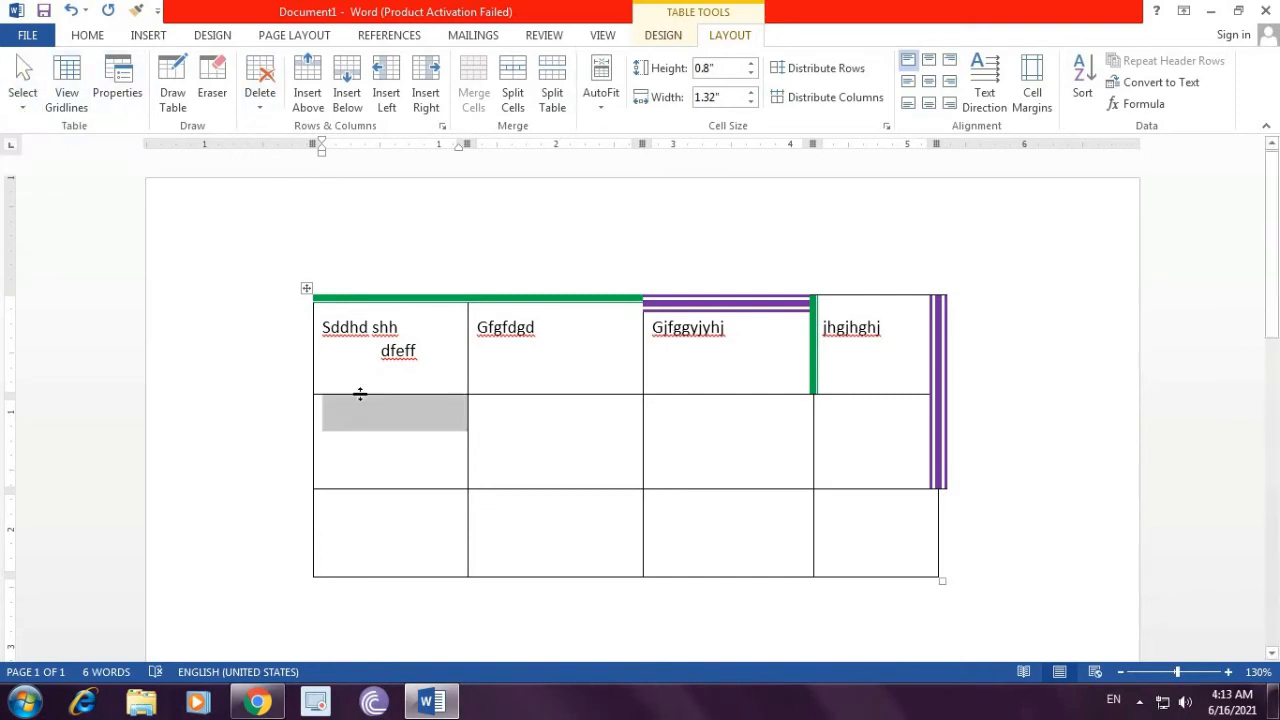
click(409, 432)
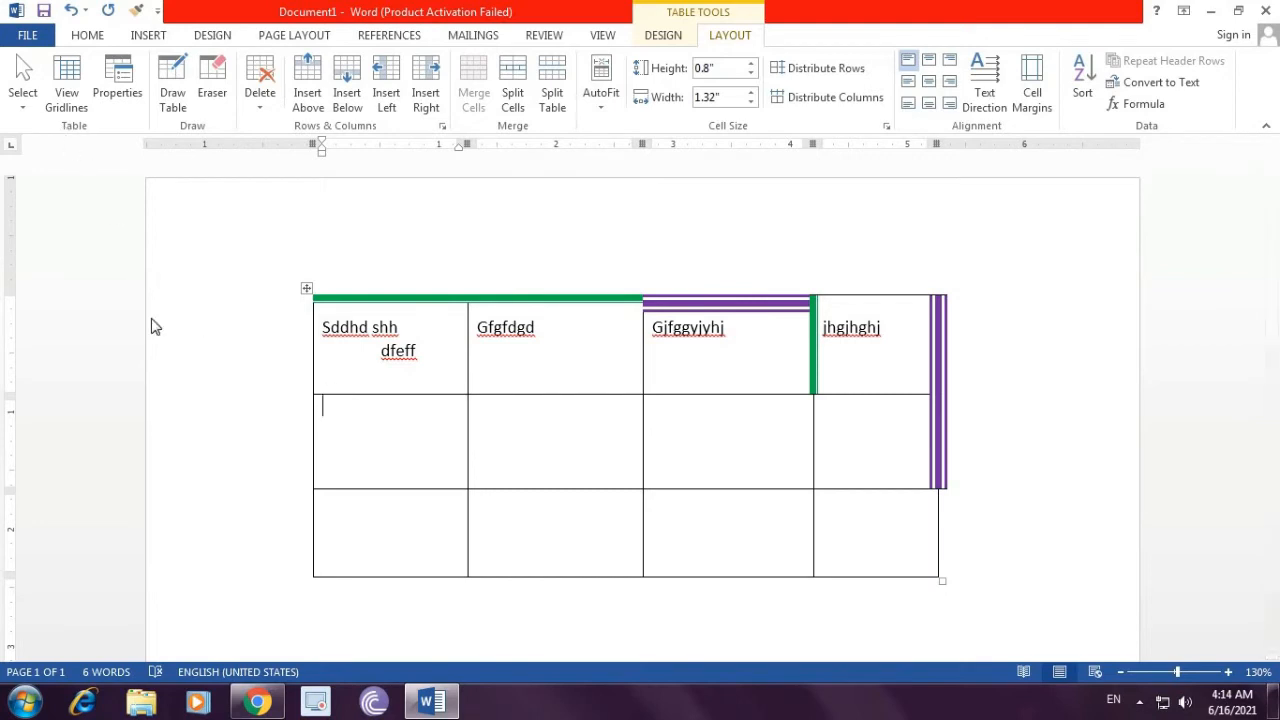
click(21, 100)
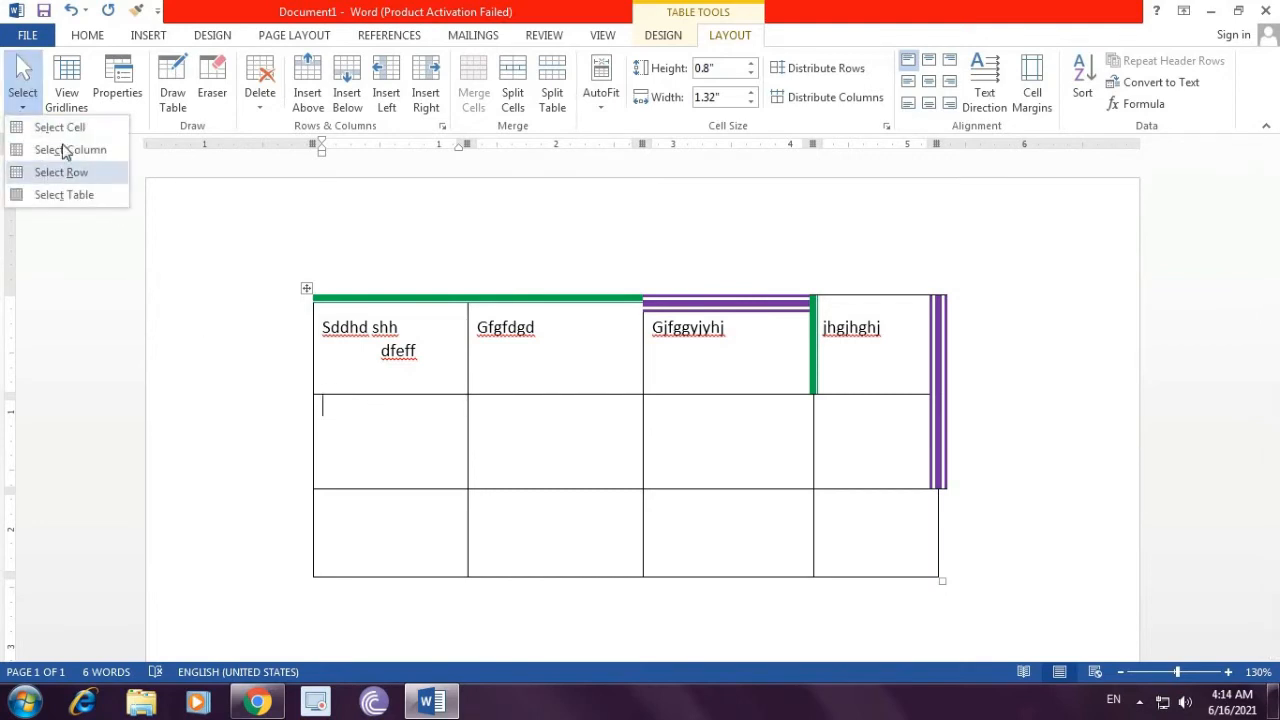
click(60, 175)
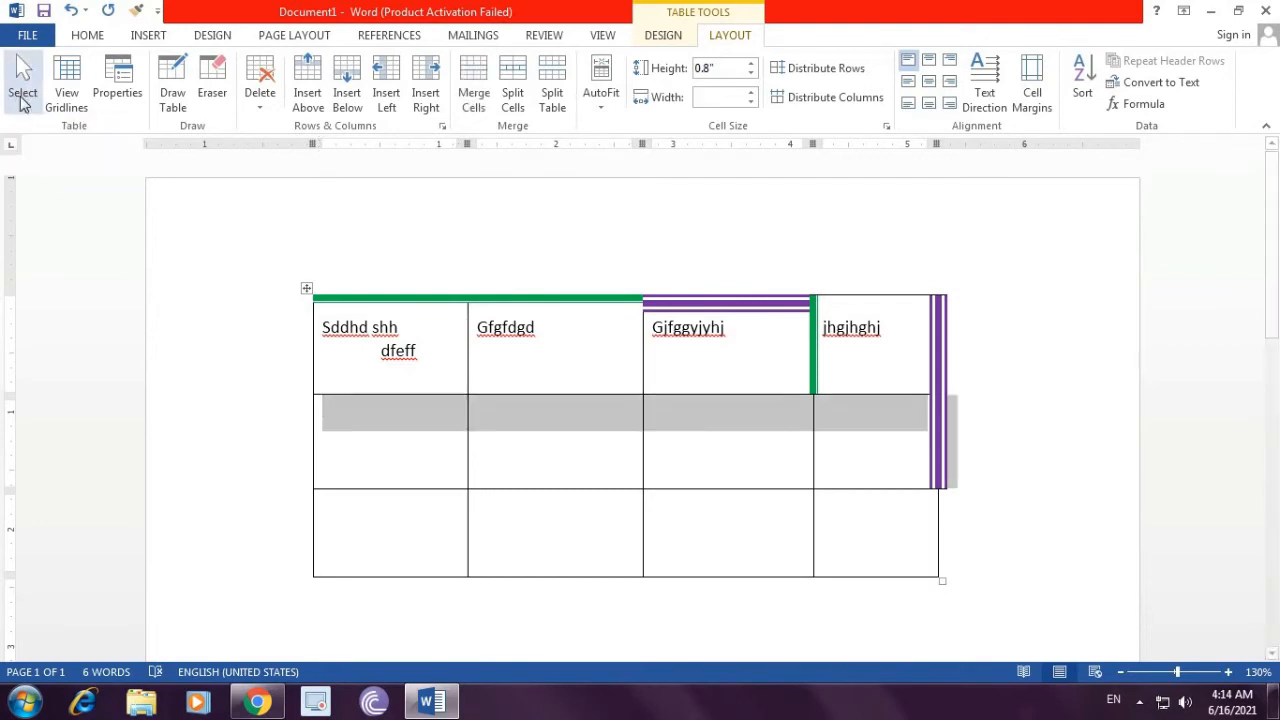
click(420, 470)
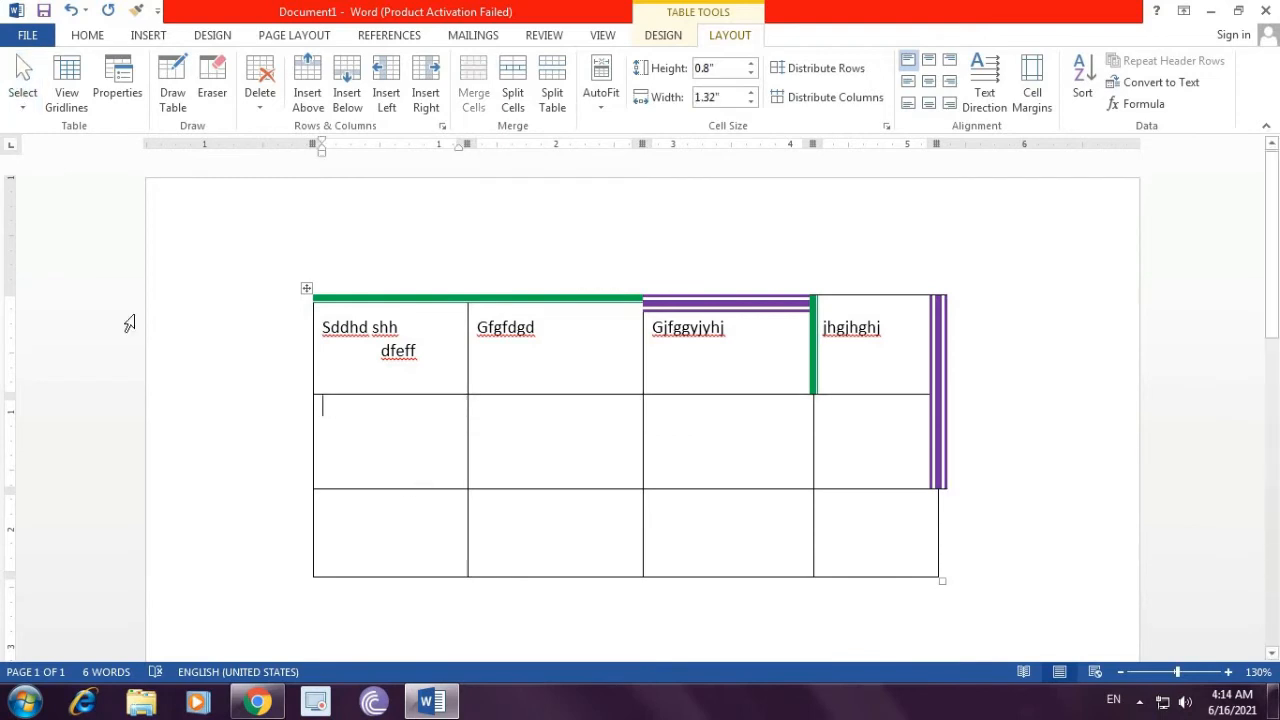
Step: Use the Select options to select the first column and then the whole table
click(22, 100)
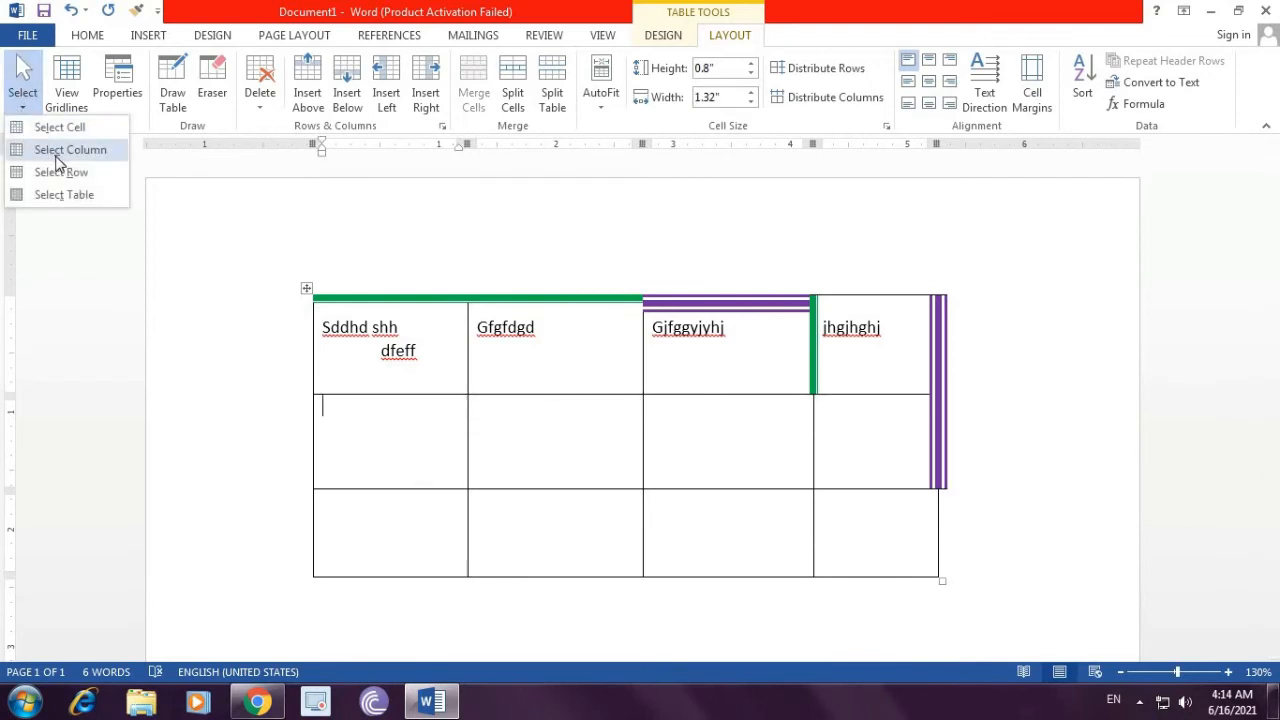
click(62, 150)
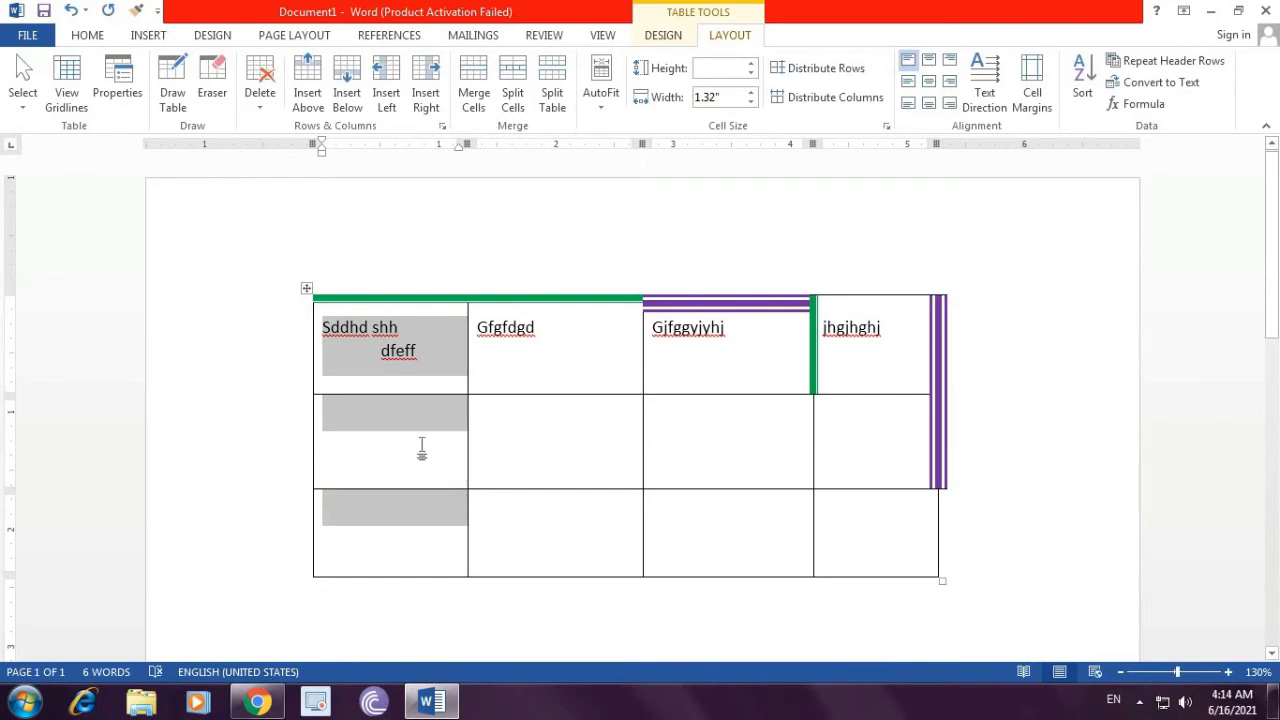
click(421, 450)
click(22, 100)
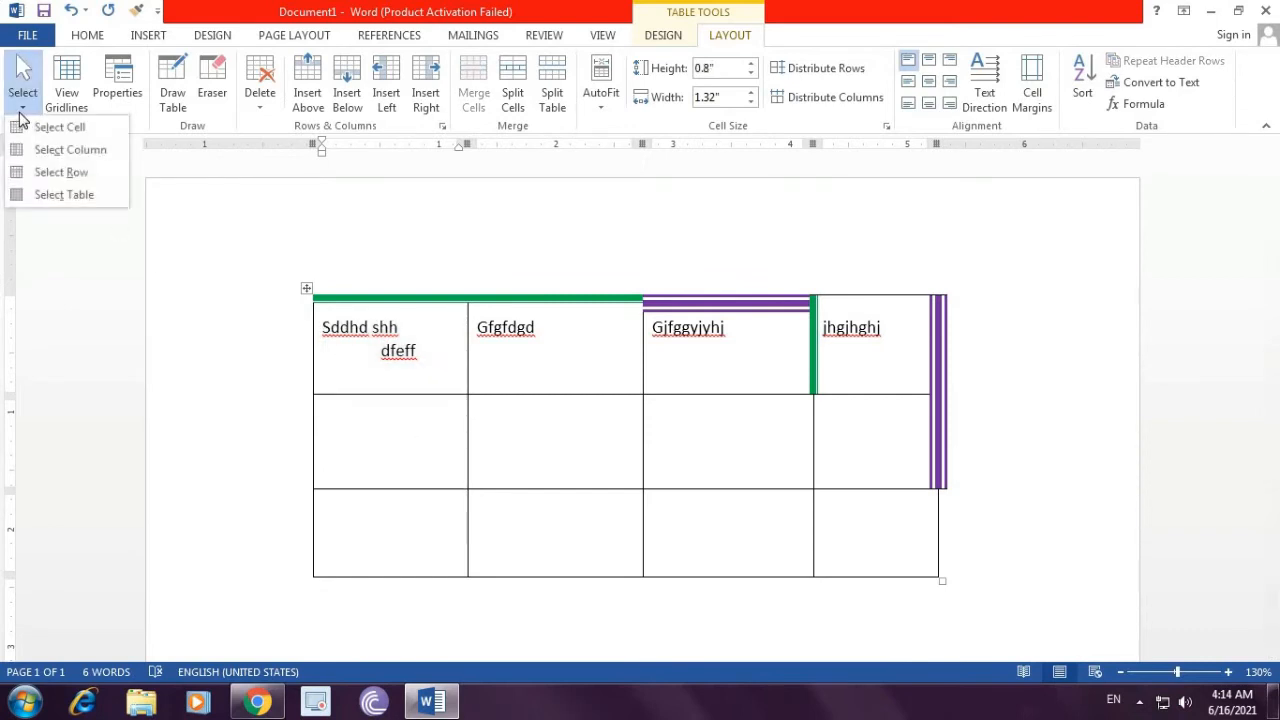
click(57, 197)
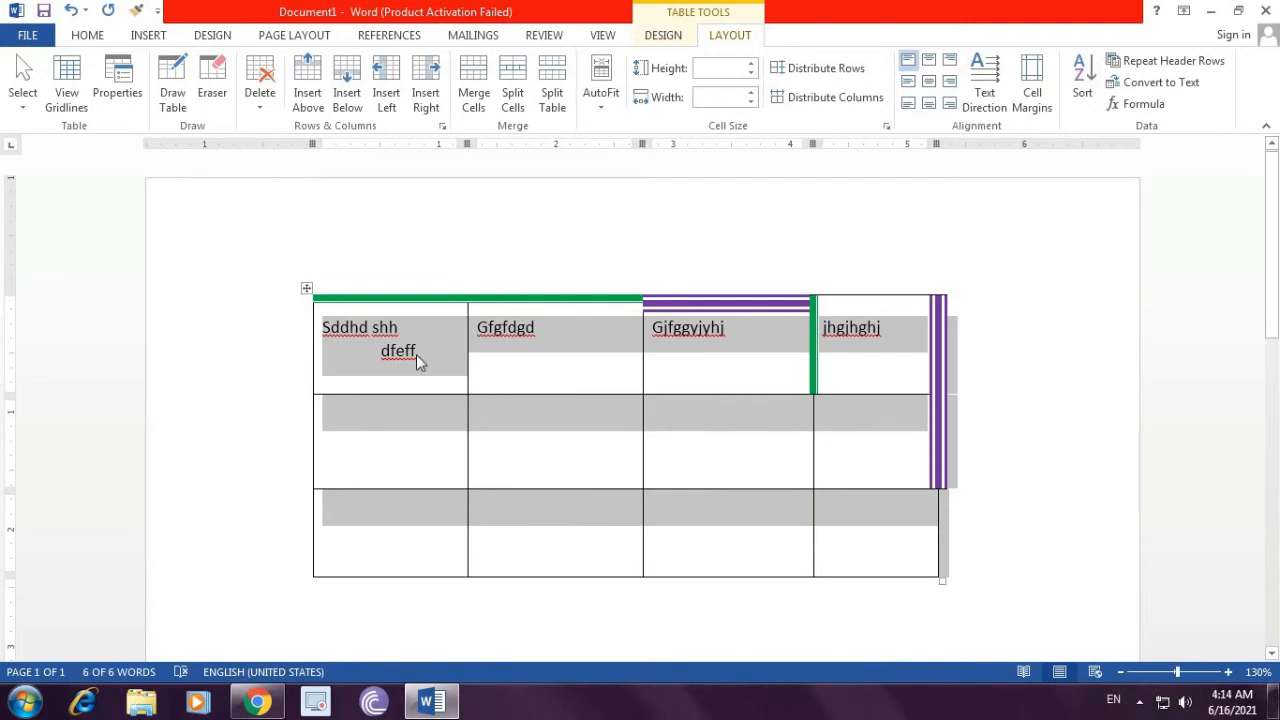
click(409, 460)
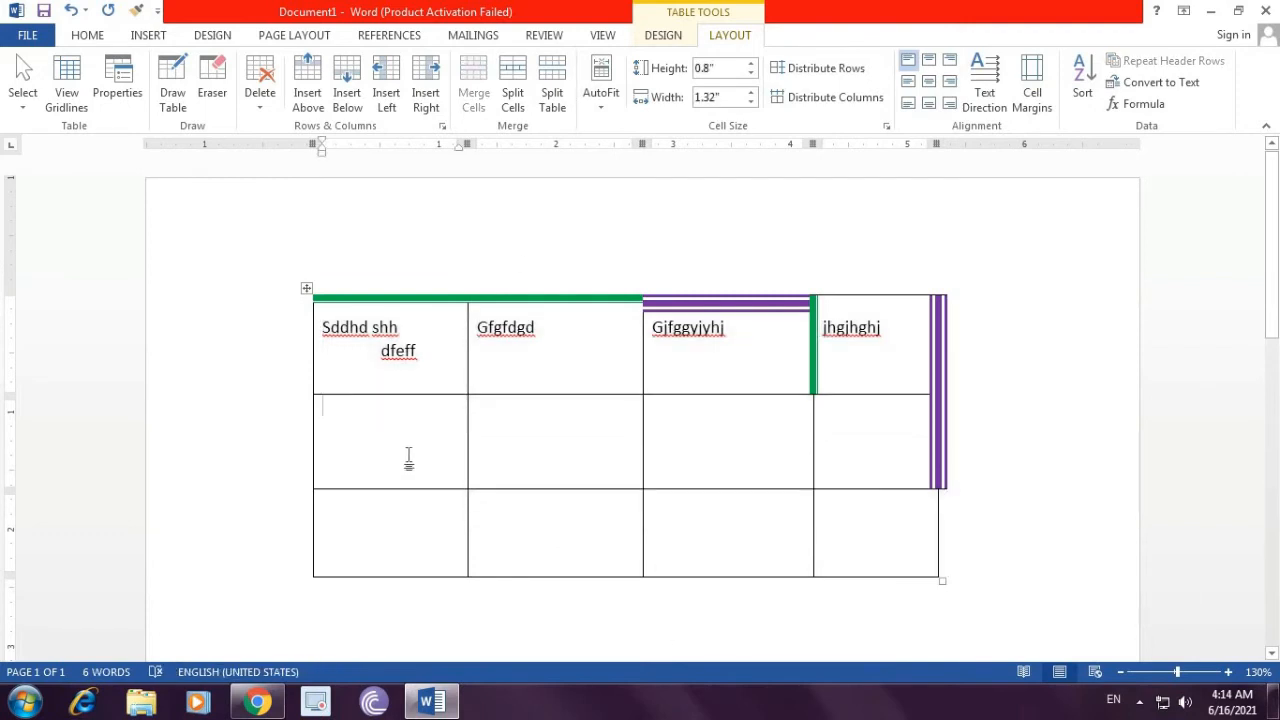
click(174, 99)
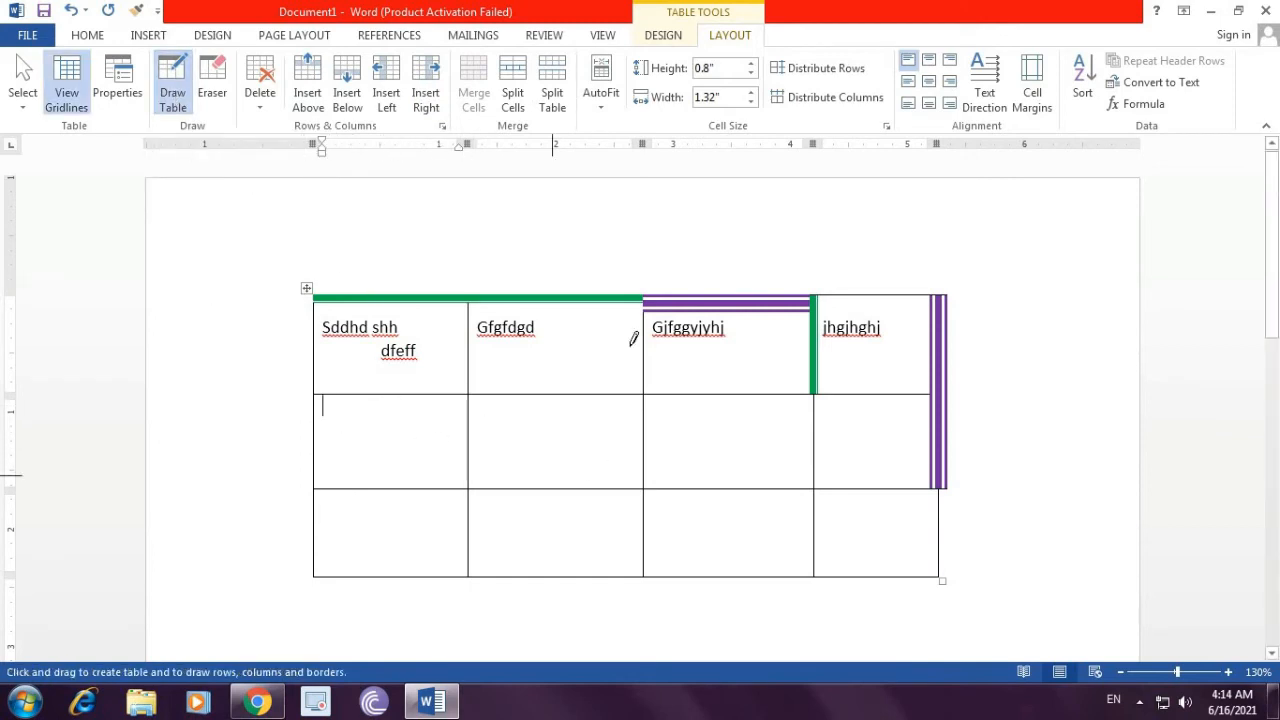
drag(548, 334, 550, 522)
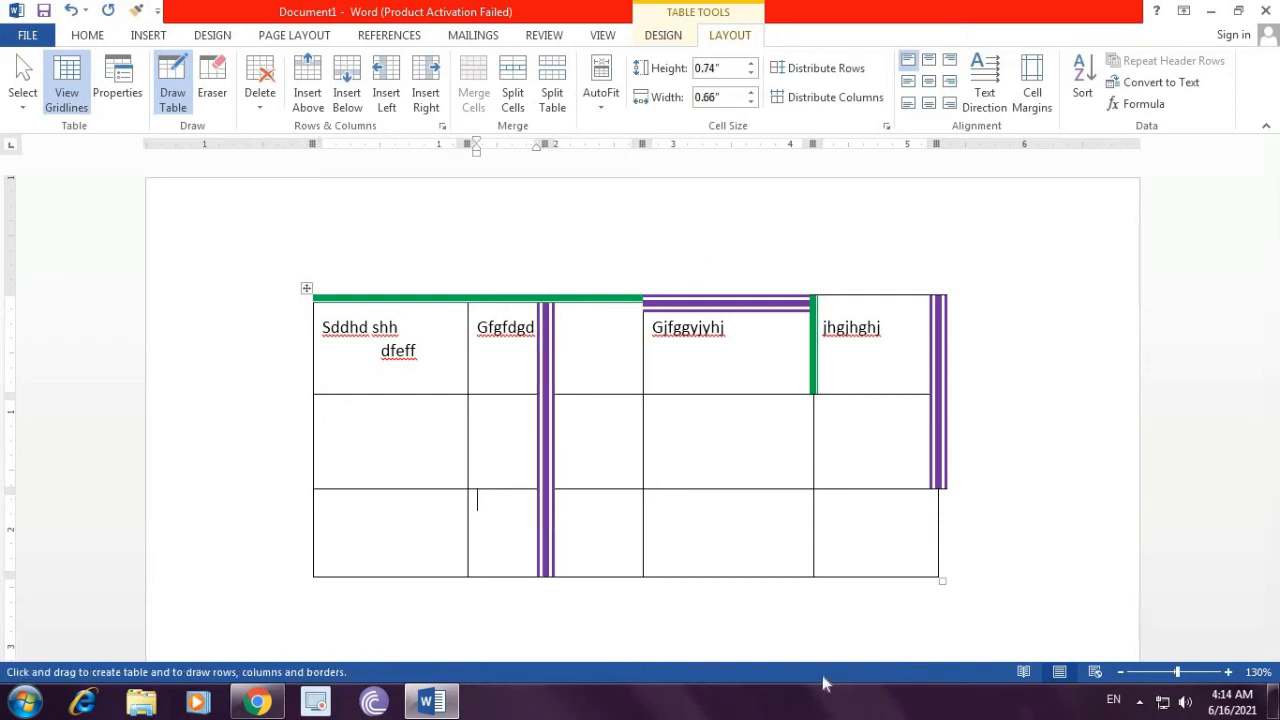
key(ctrl+z)
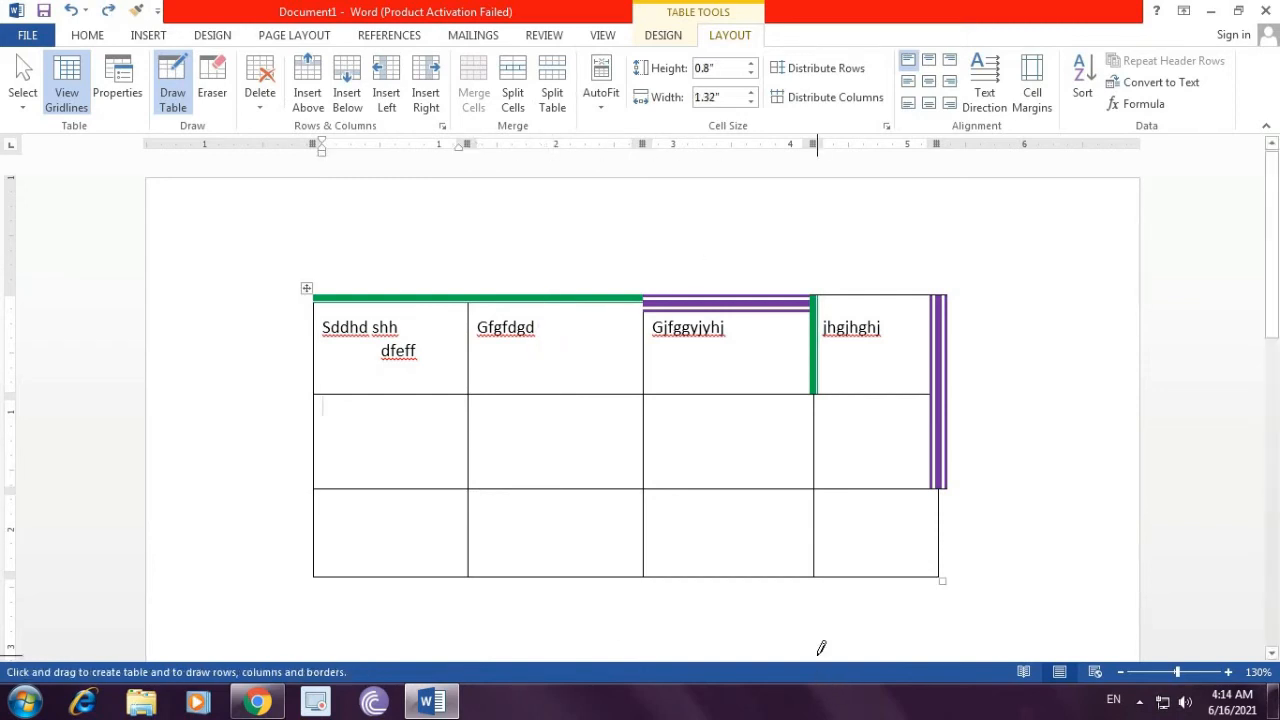
Step: Erase the vertical border between the first and second columns in all three rows with the Eraser
click(218, 91)
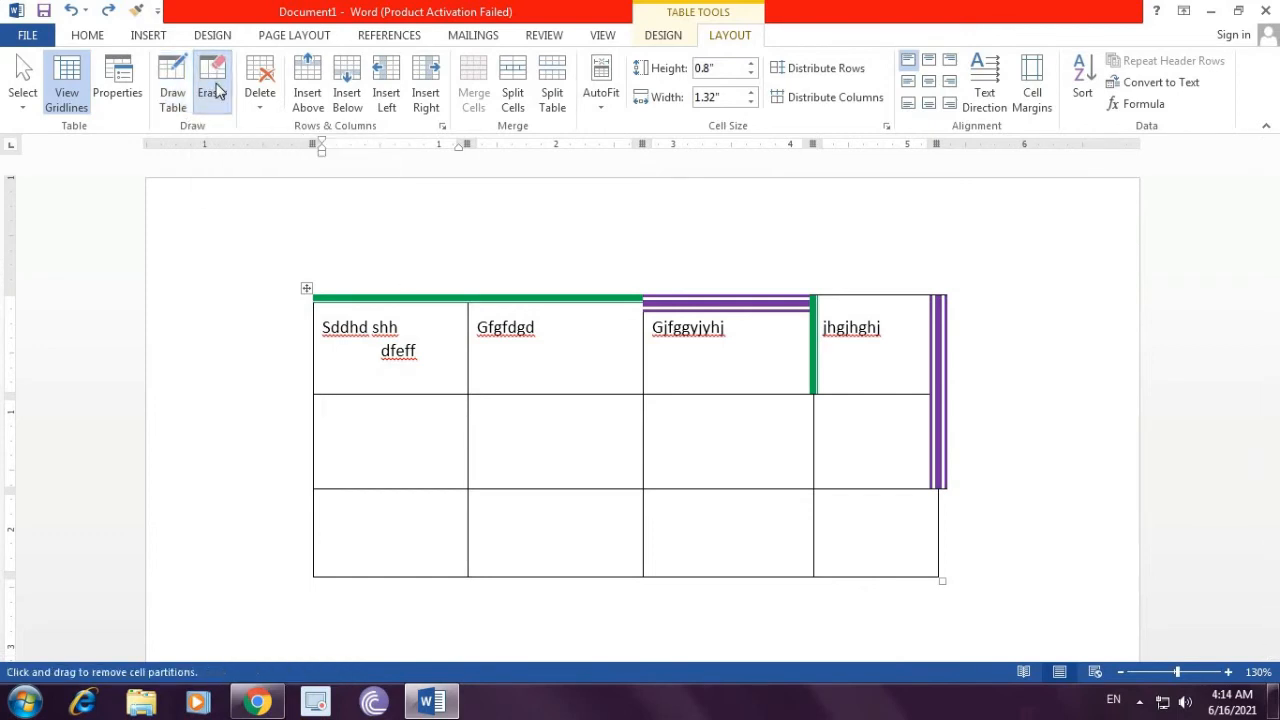
click(470, 423)
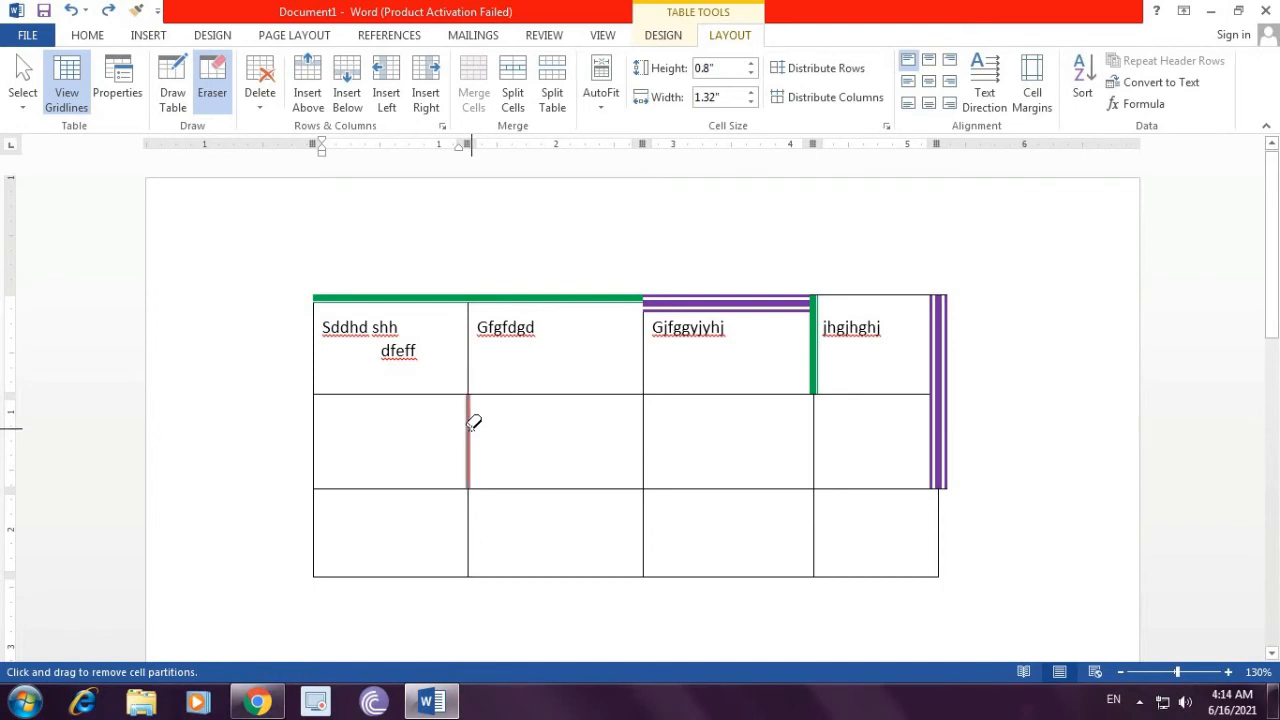
click(470, 371)
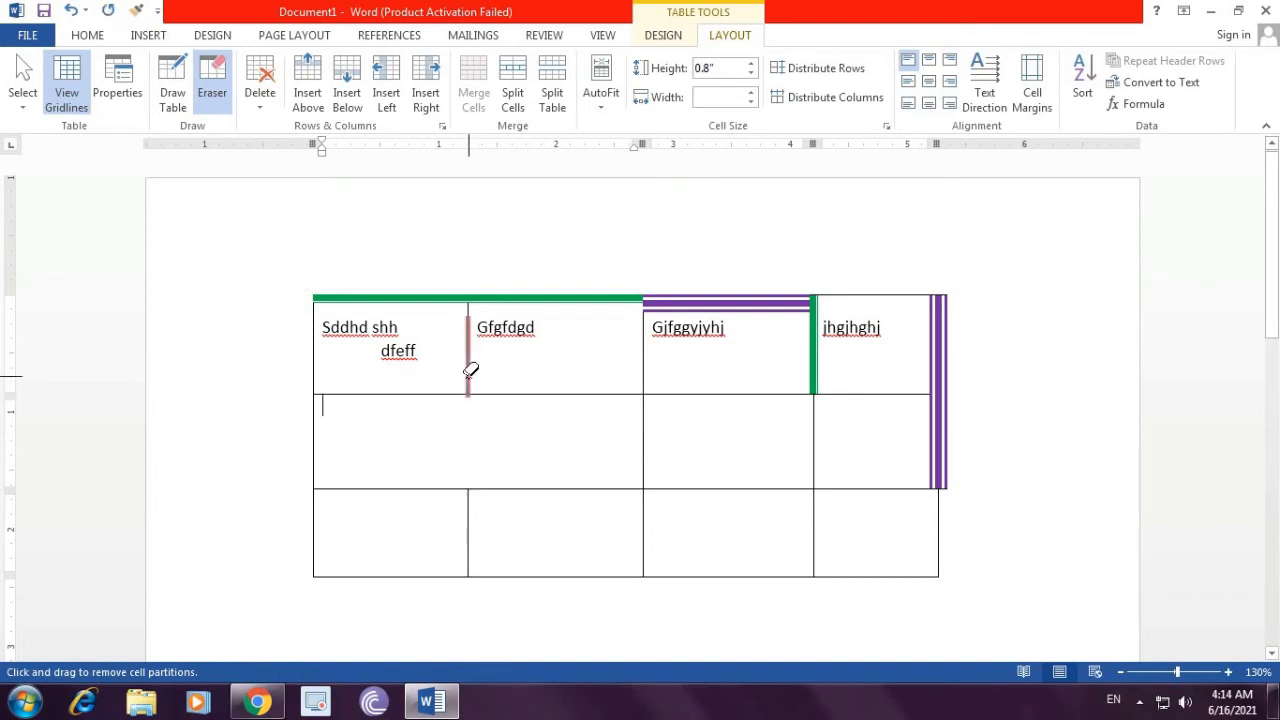
click(474, 518)
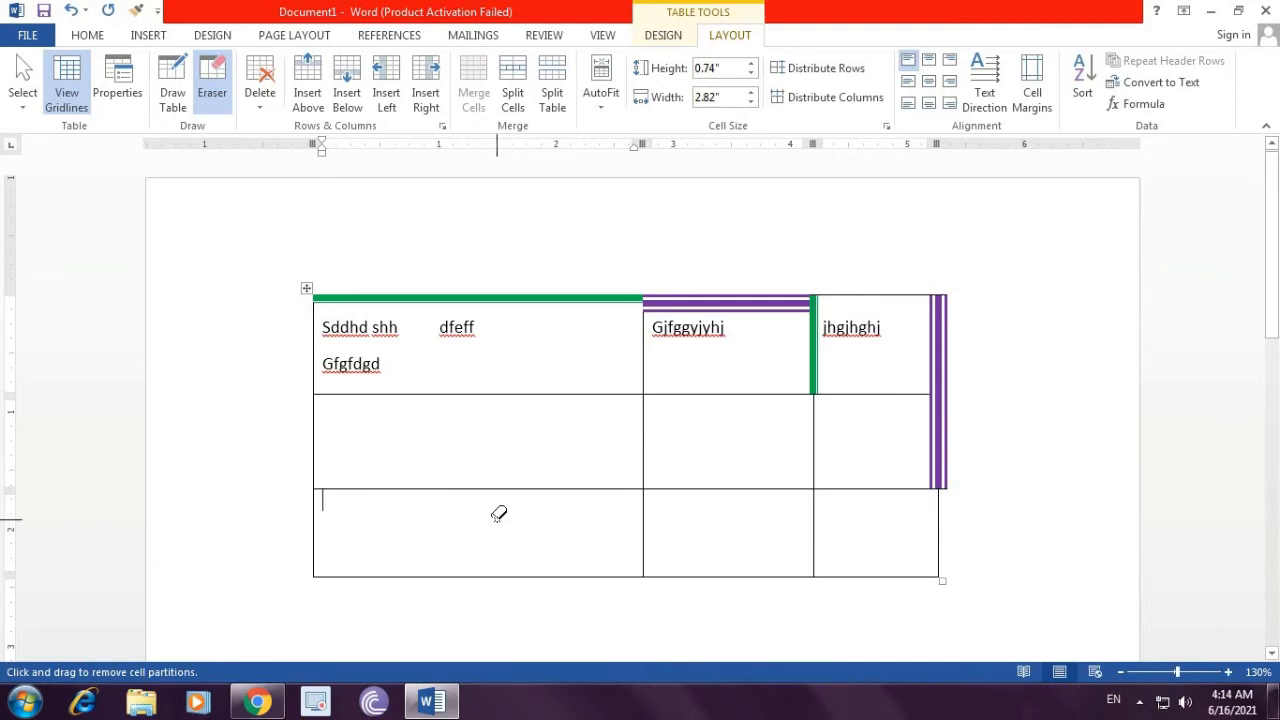
Step: Draw a new vertical column line through all three rows just right of the first column with Draw Table
click(181, 113)
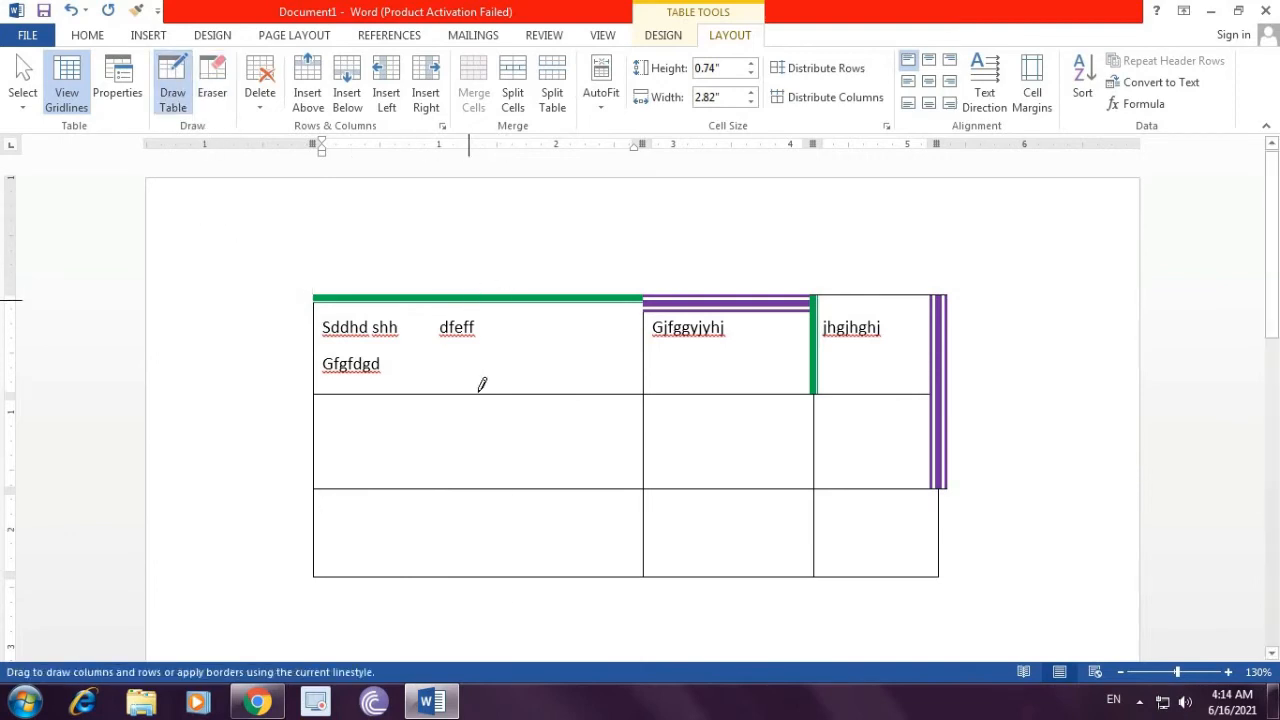
drag(481, 385, 478, 558)
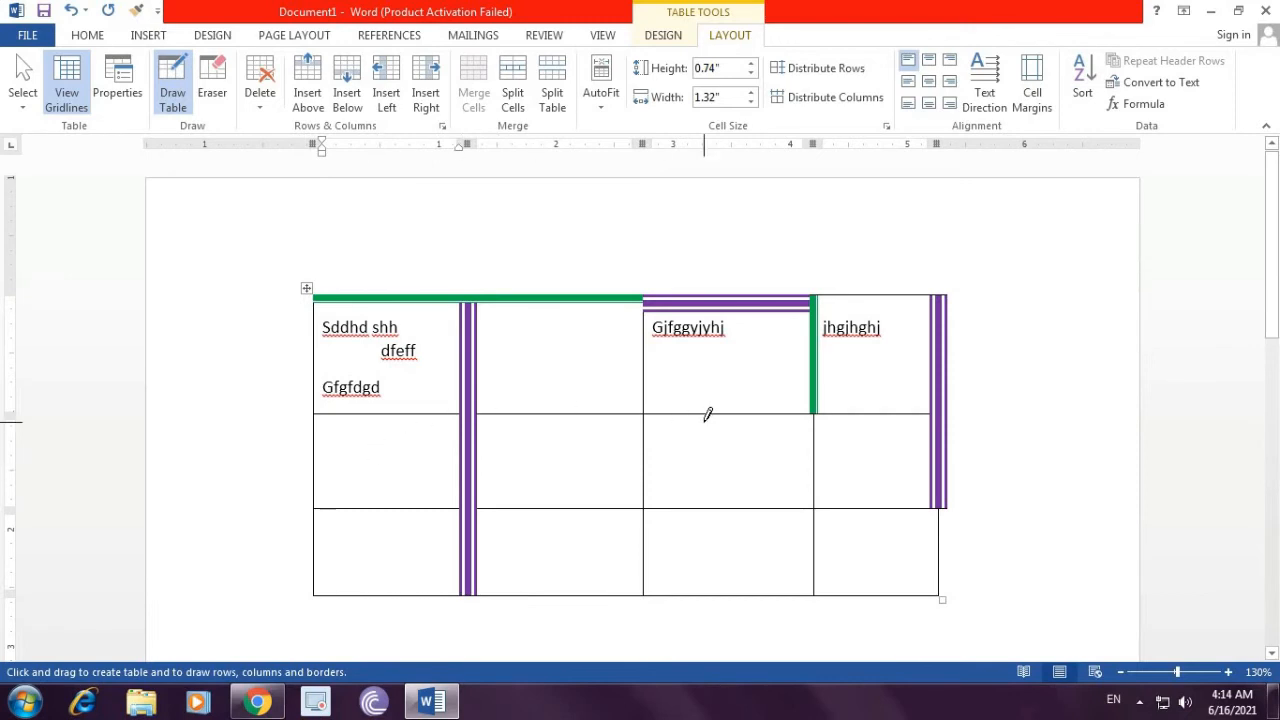
Step: Delete the second row's first cell with the remaining cells shifted left, then undo it
mouse_move(316, 308)
mouse_down()
mouse_move(984, 574)
mouse_move(966, 566)
mouse_up()
click(349, 461)
click(262, 108)
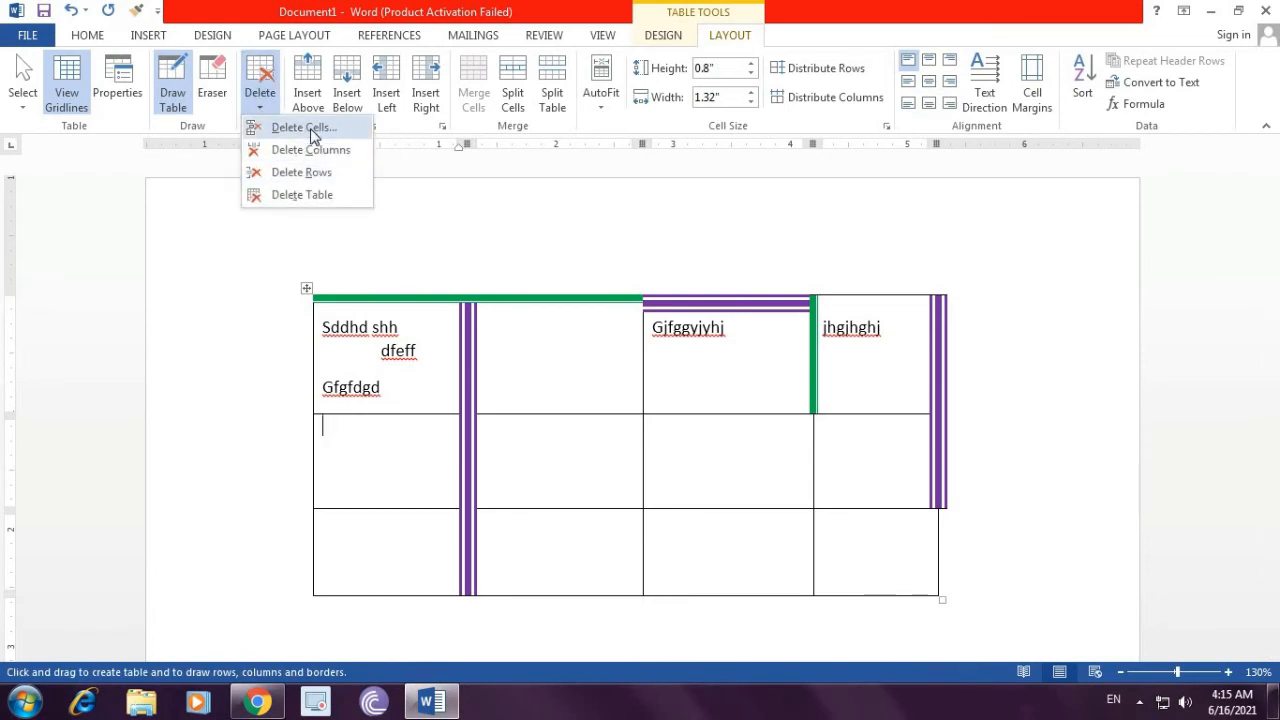
click(304, 128)
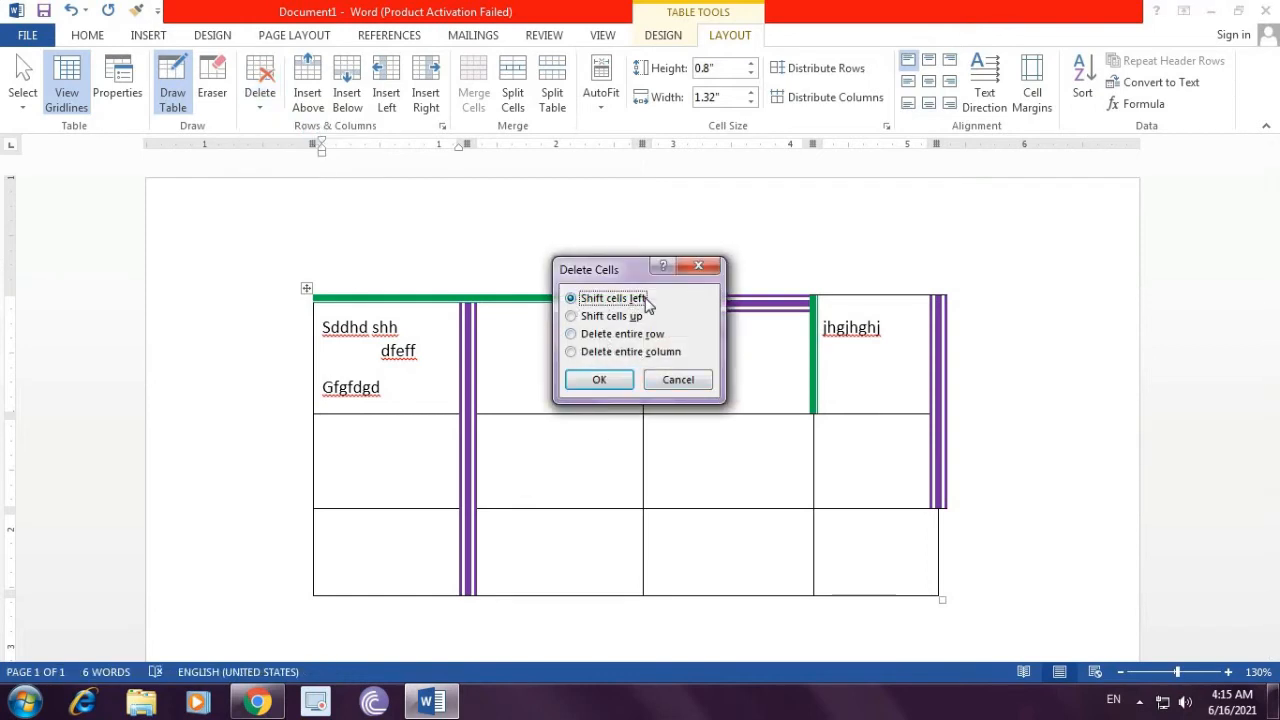
click(605, 386)
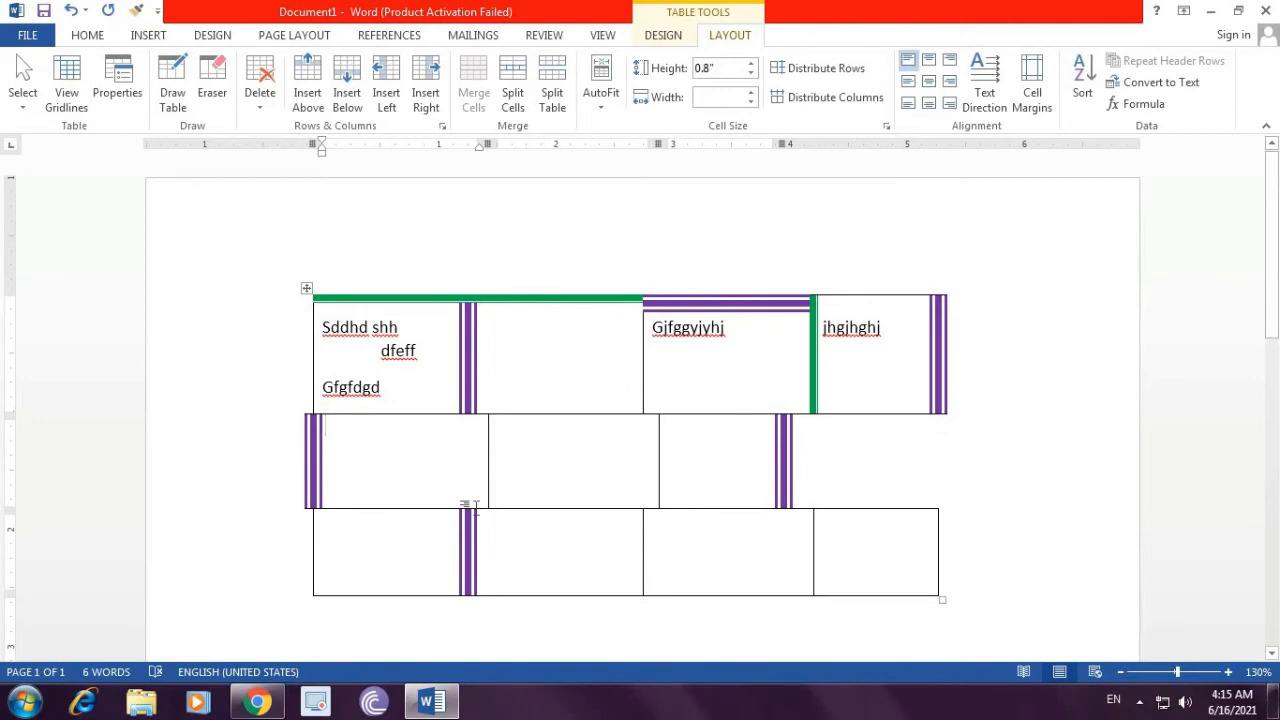
key(ctrl+z)
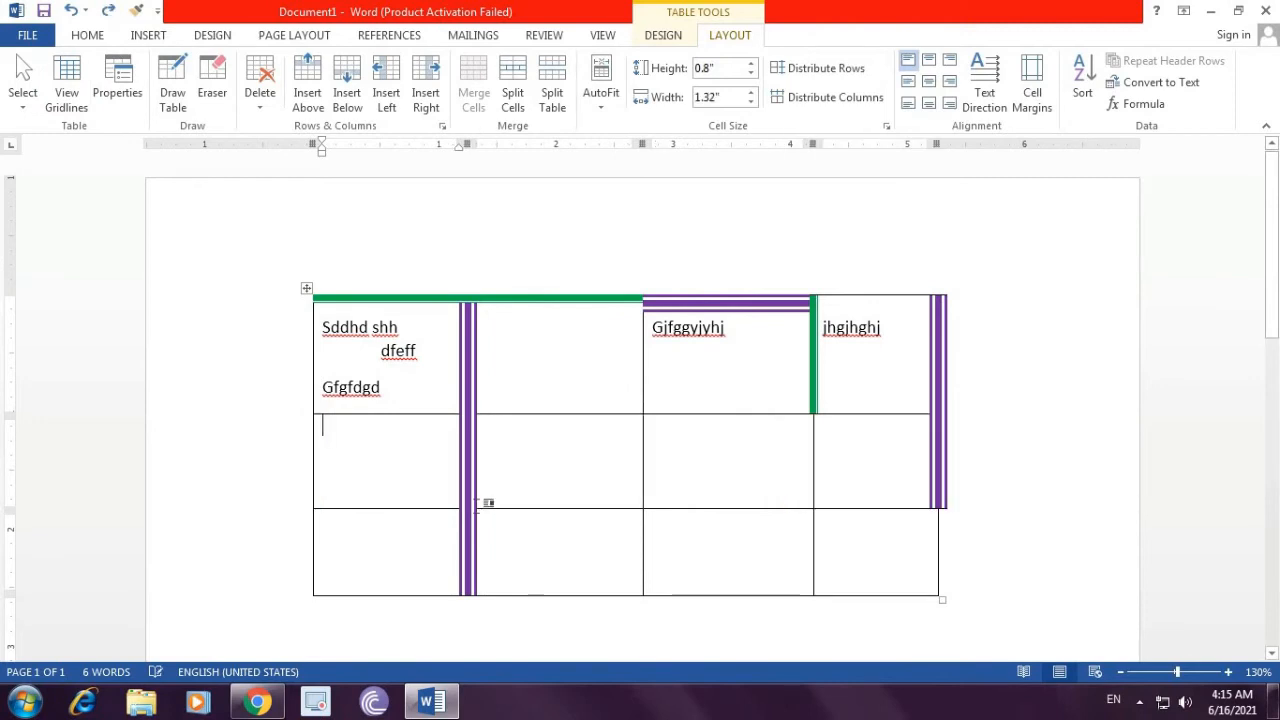
Step: Delete the second row's first cell with the remaining cells shifted up
click(260, 92)
click(302, 129)
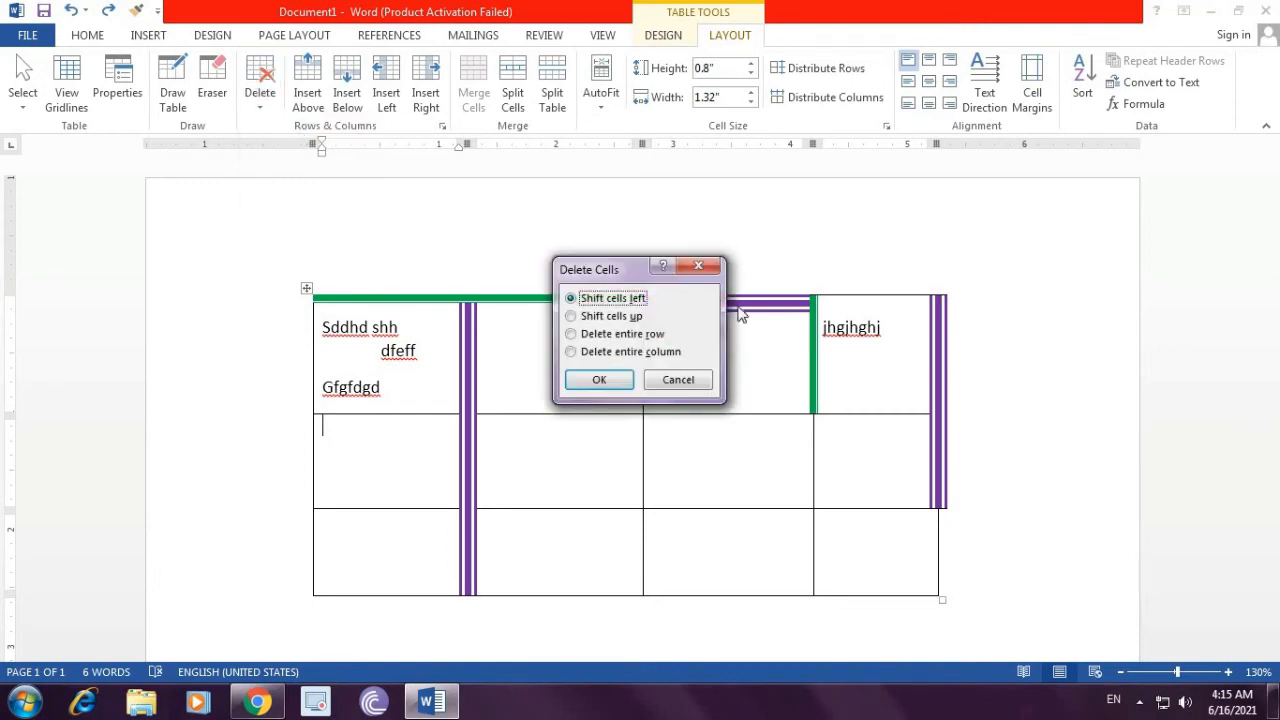
click(612, 317)
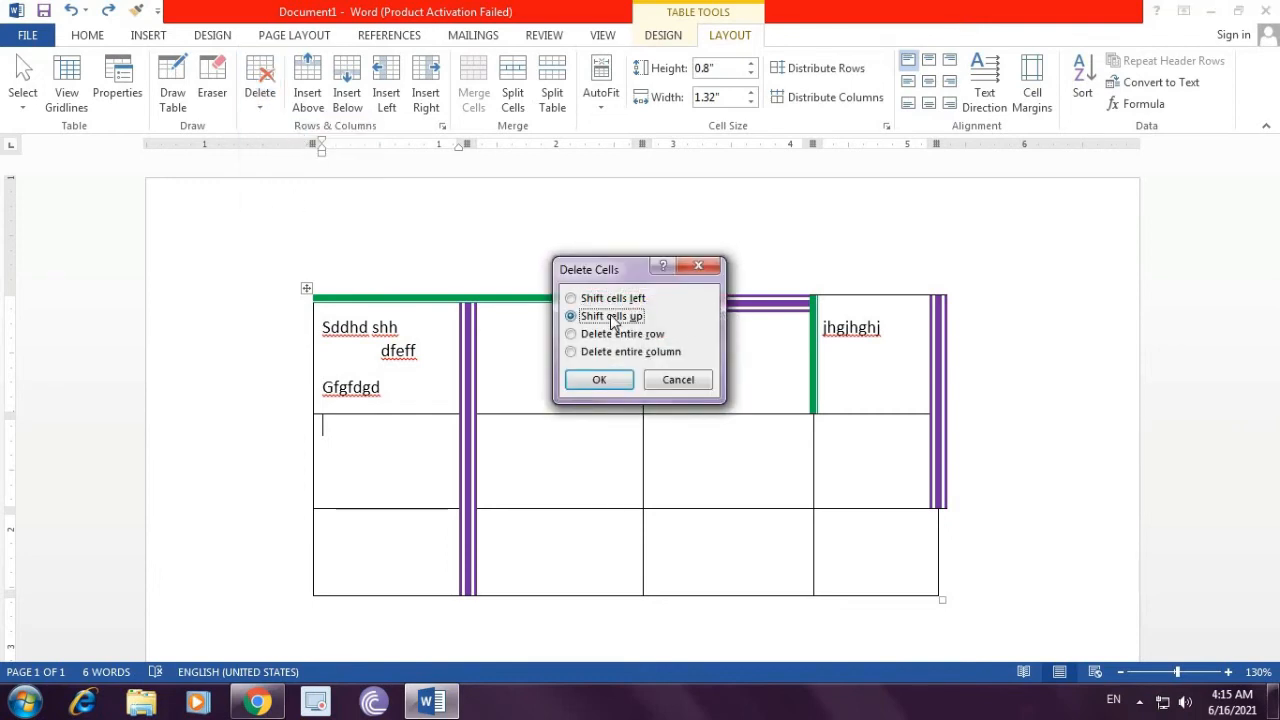
click(600, 384)
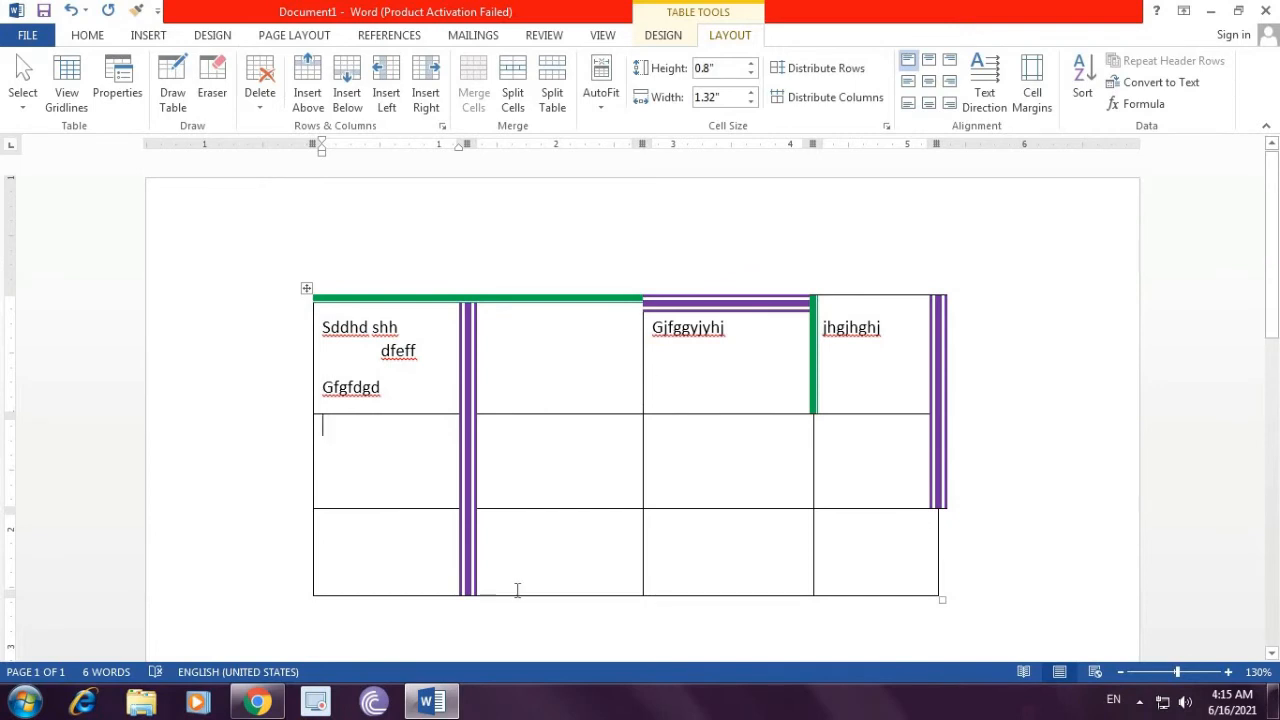
Step: Delete the first column of the table, then undo the deletion
click(263, 112)
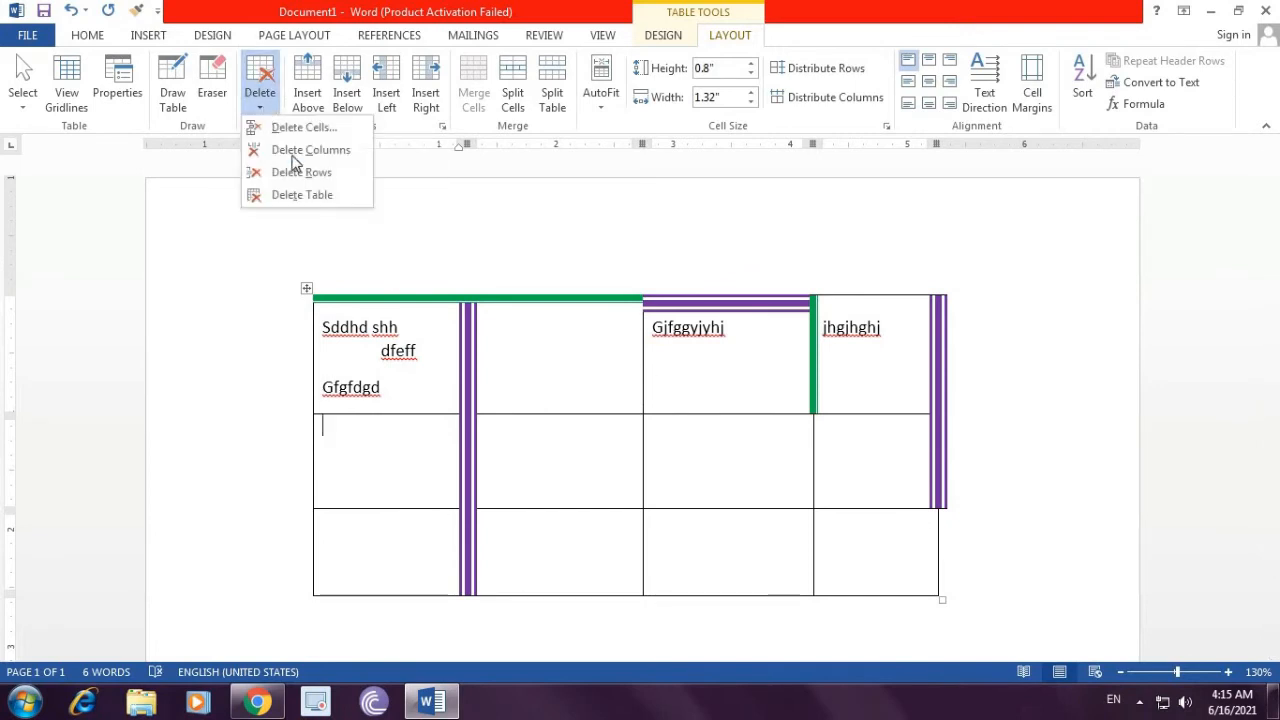
click(336, 162)
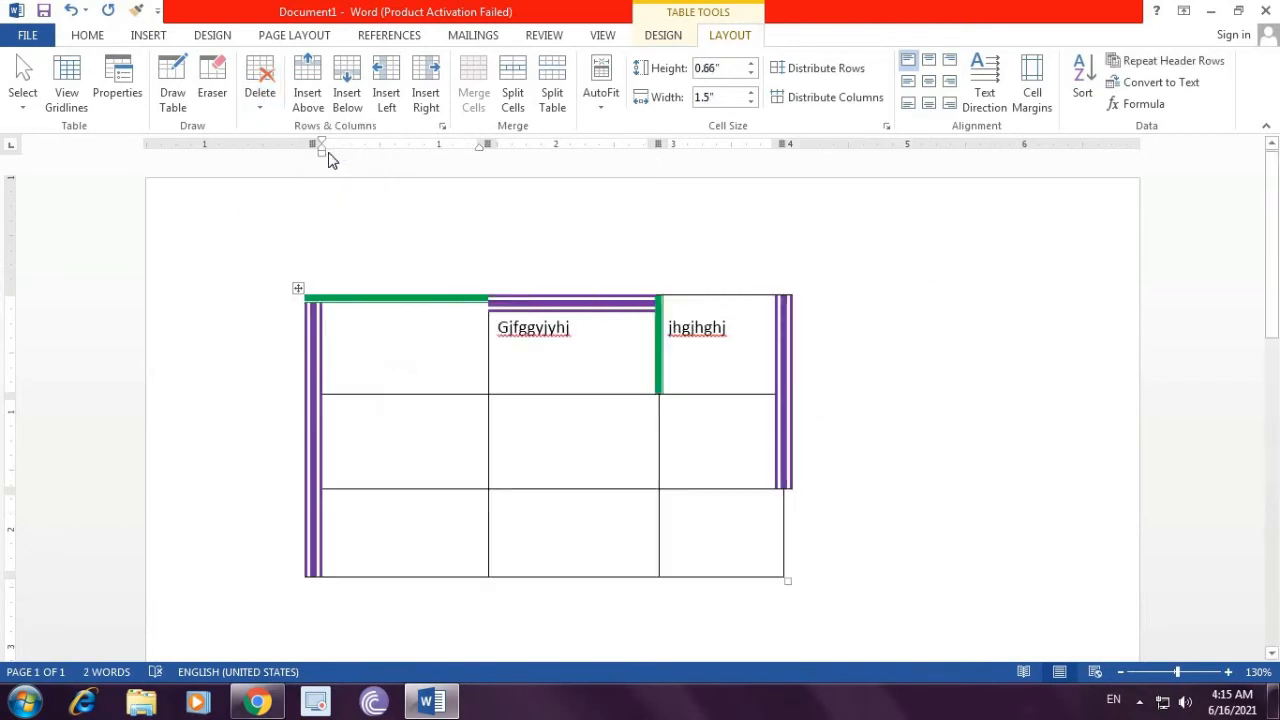
key(ctrl+z)
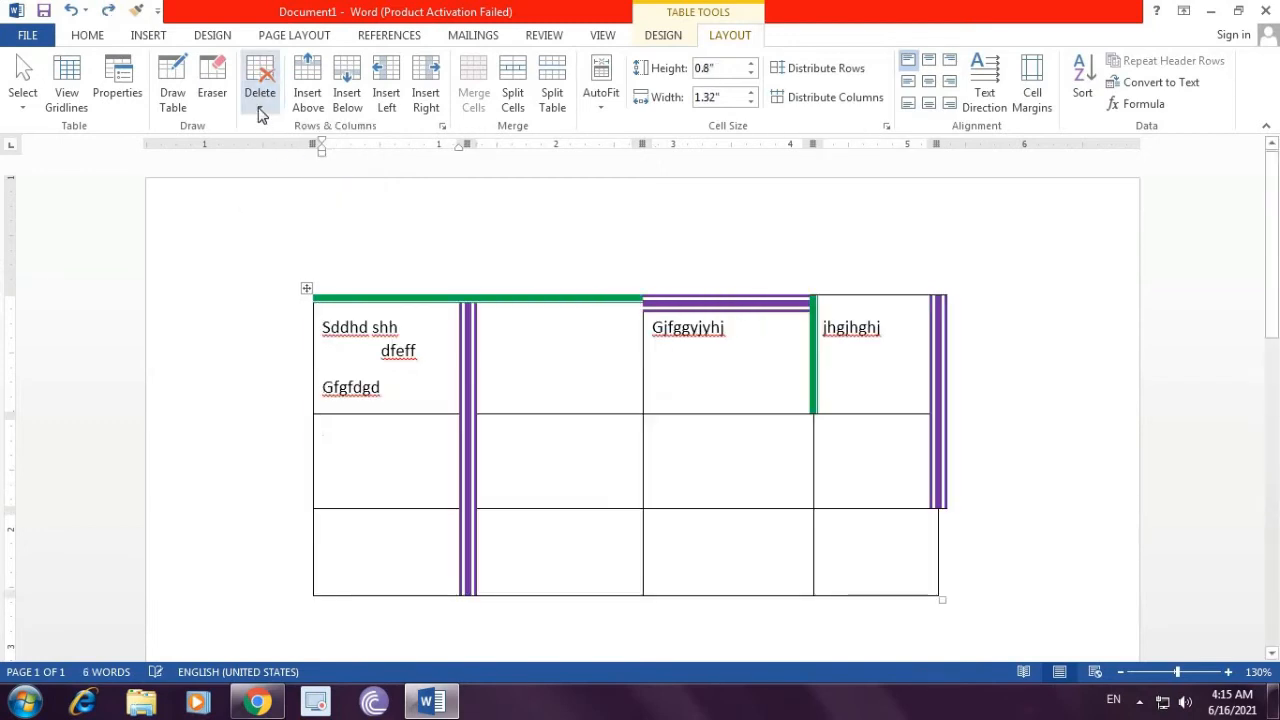
Step: Delete the second row of the table, then undo the deletion
click(260, 108)
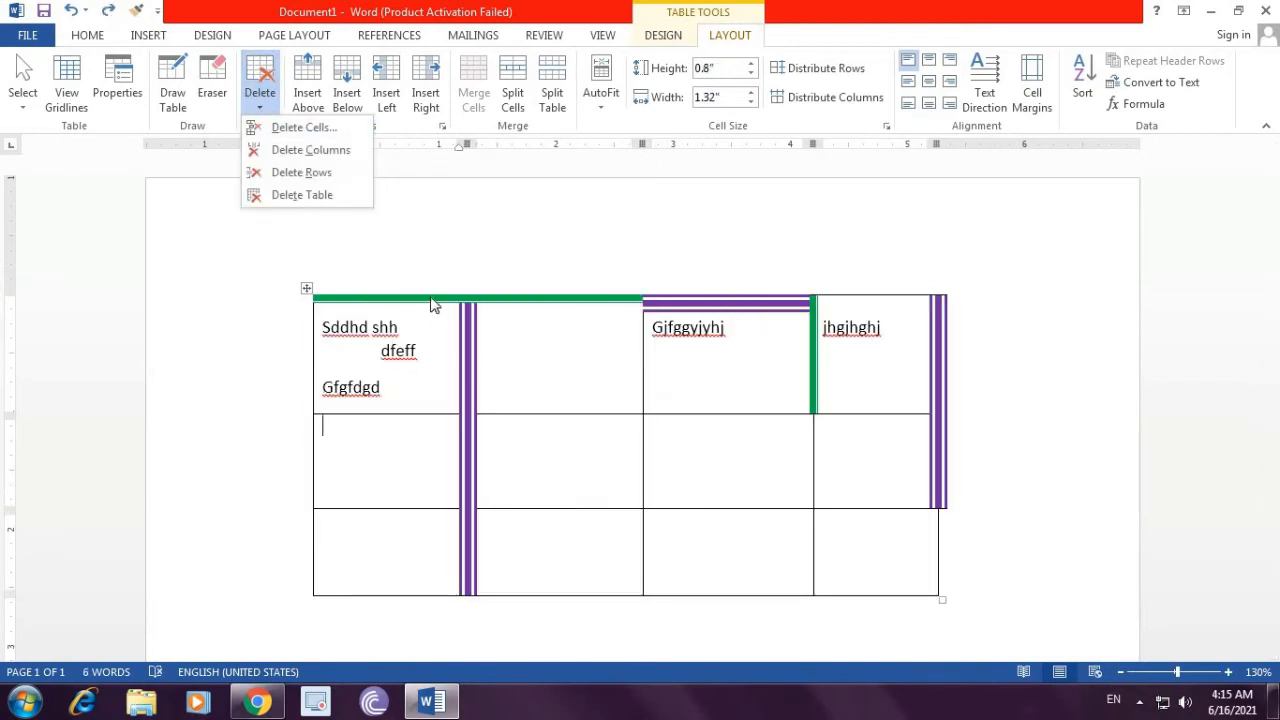
click(315, 173)
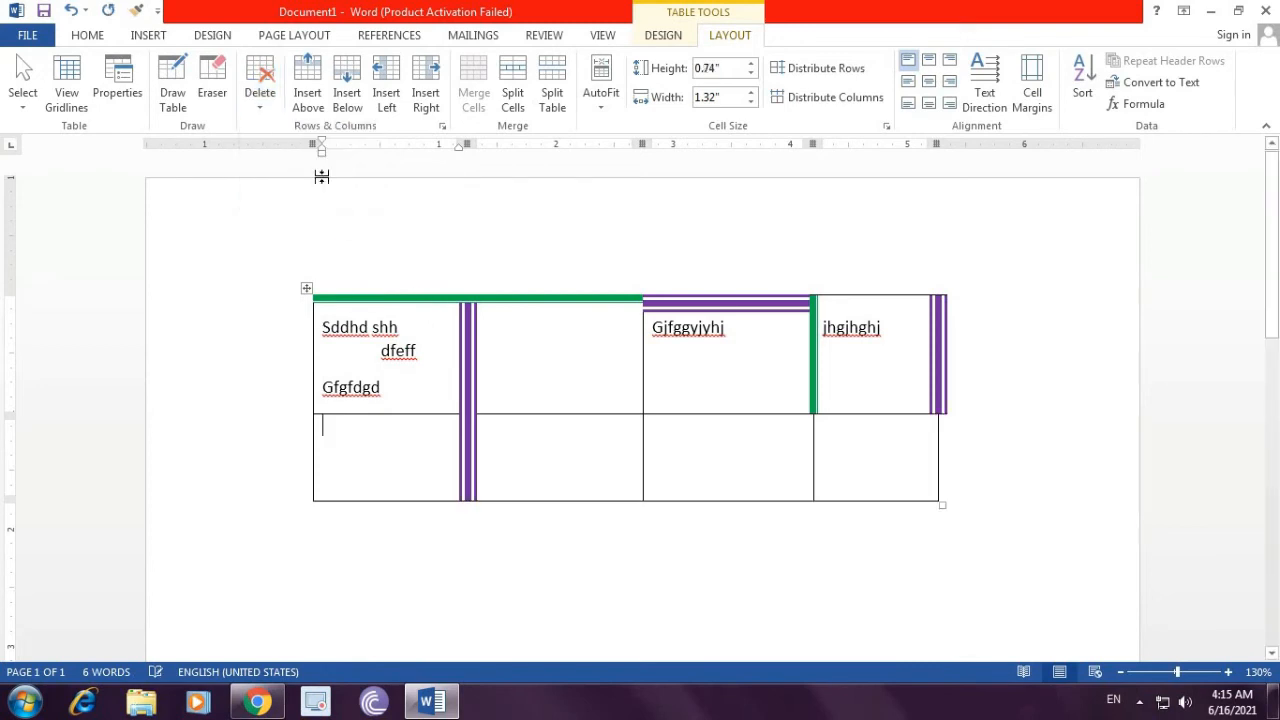
key(ctrl+z)
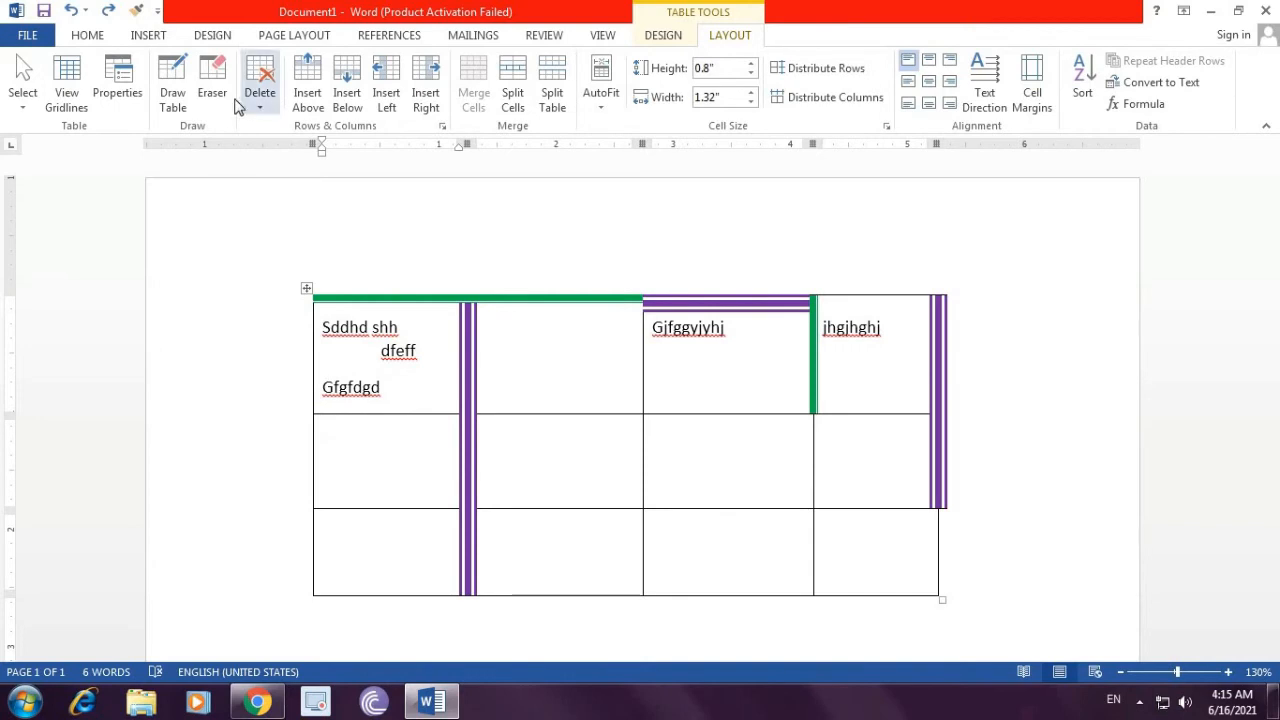
Step: Delete the whole table, then undo the deletion
click(254, 108)
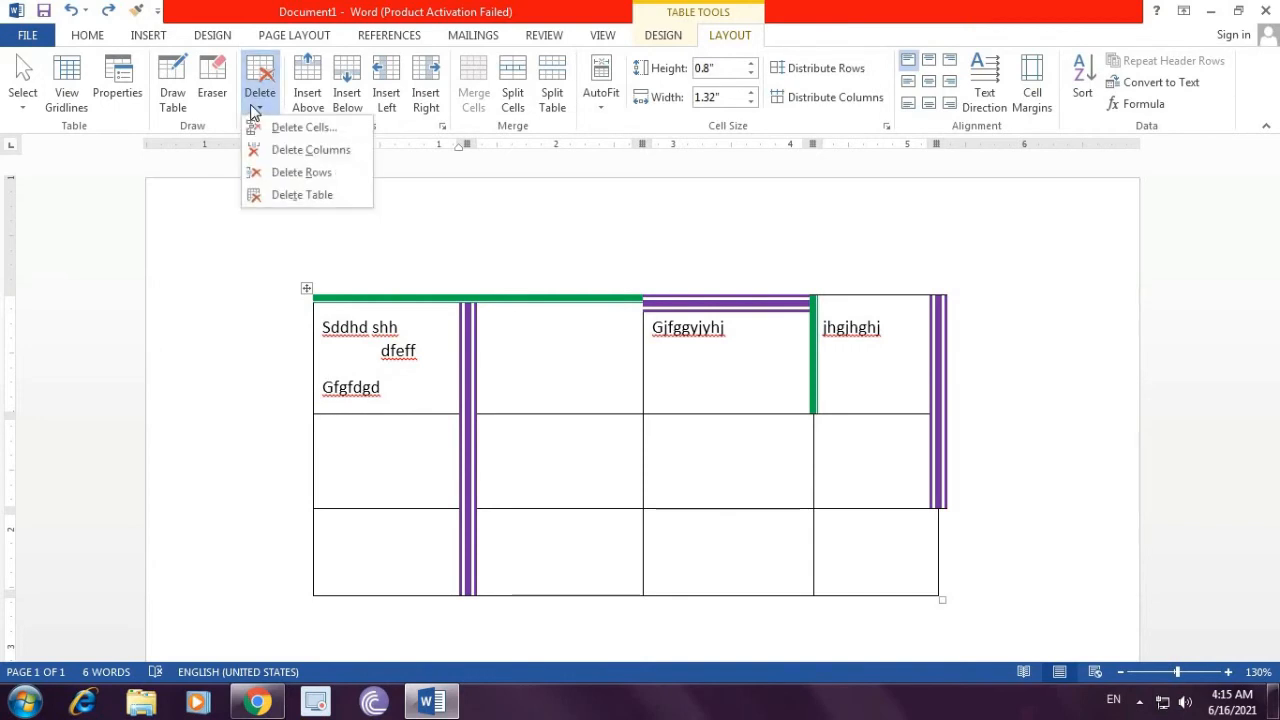
click(312, 198)
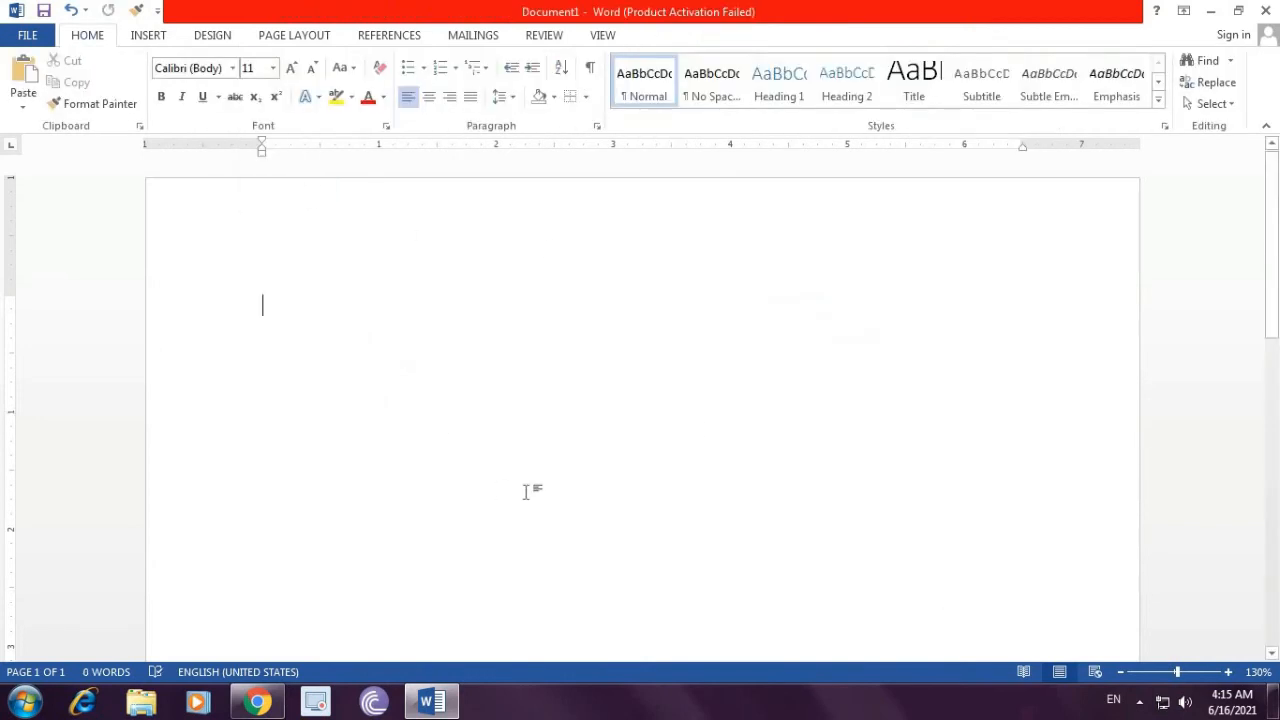
key(ctrl+z)
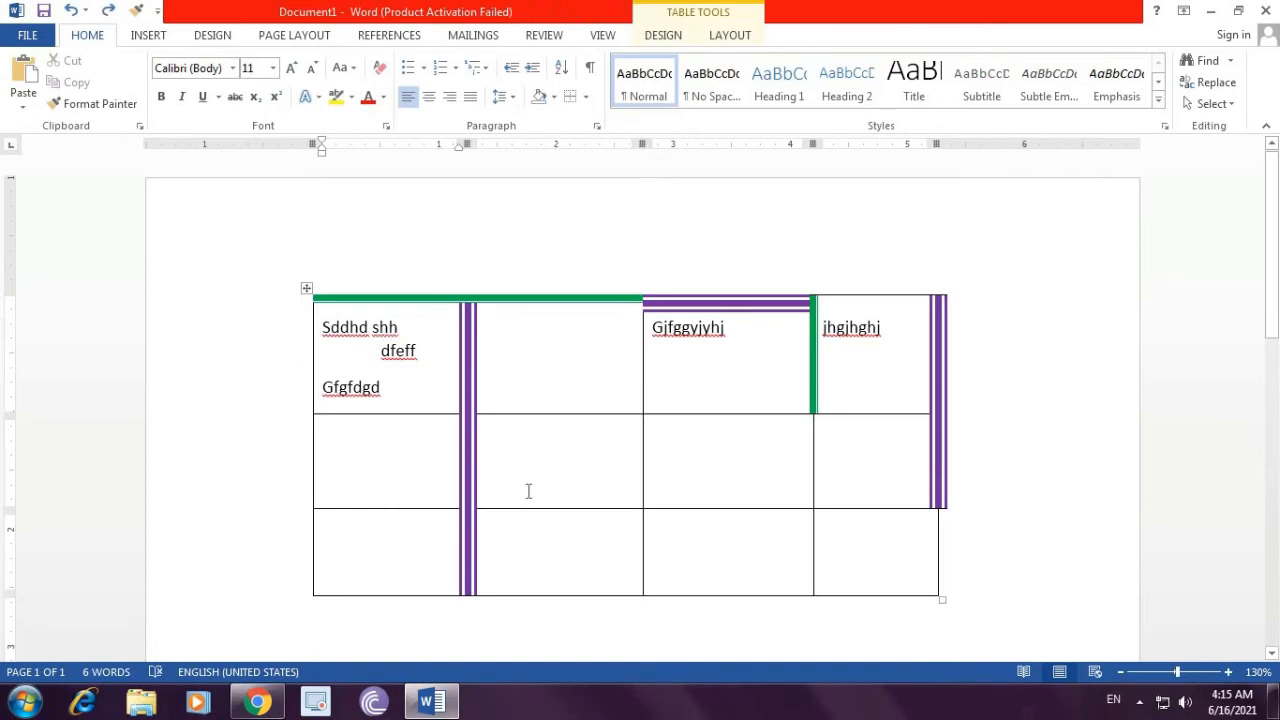
click(577, 463)
click(730, 38)
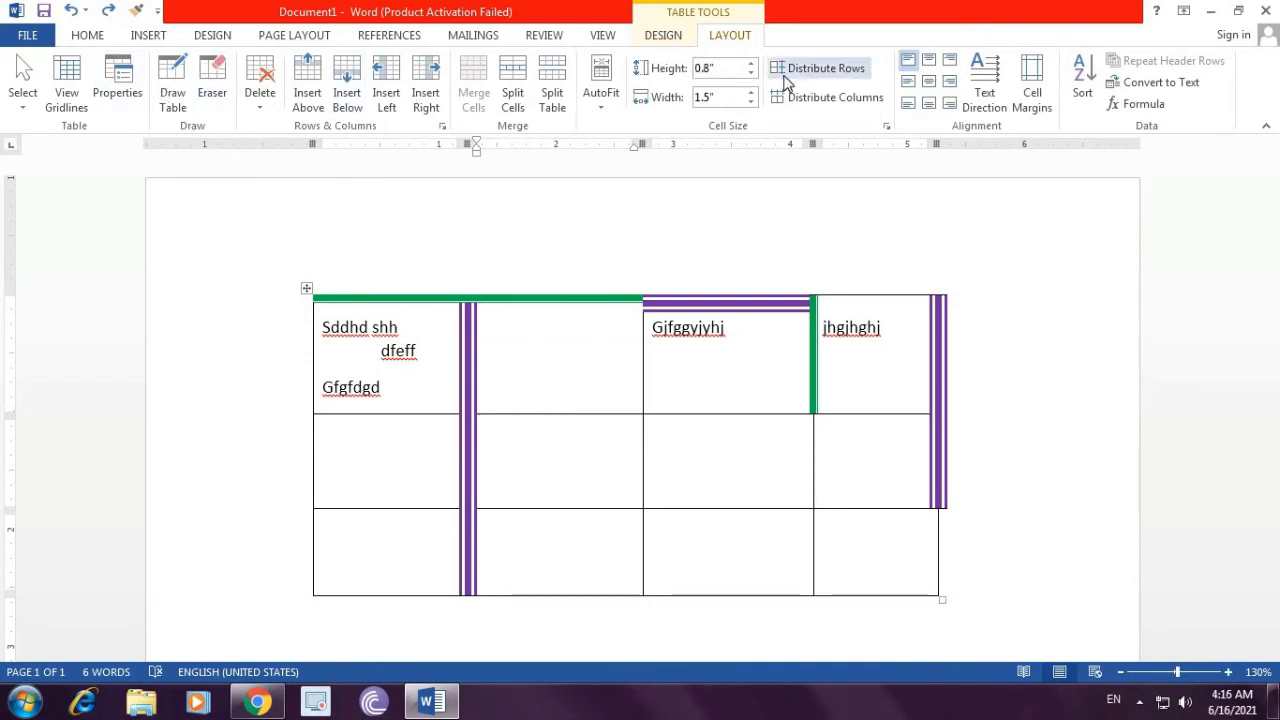
click(665, 41)
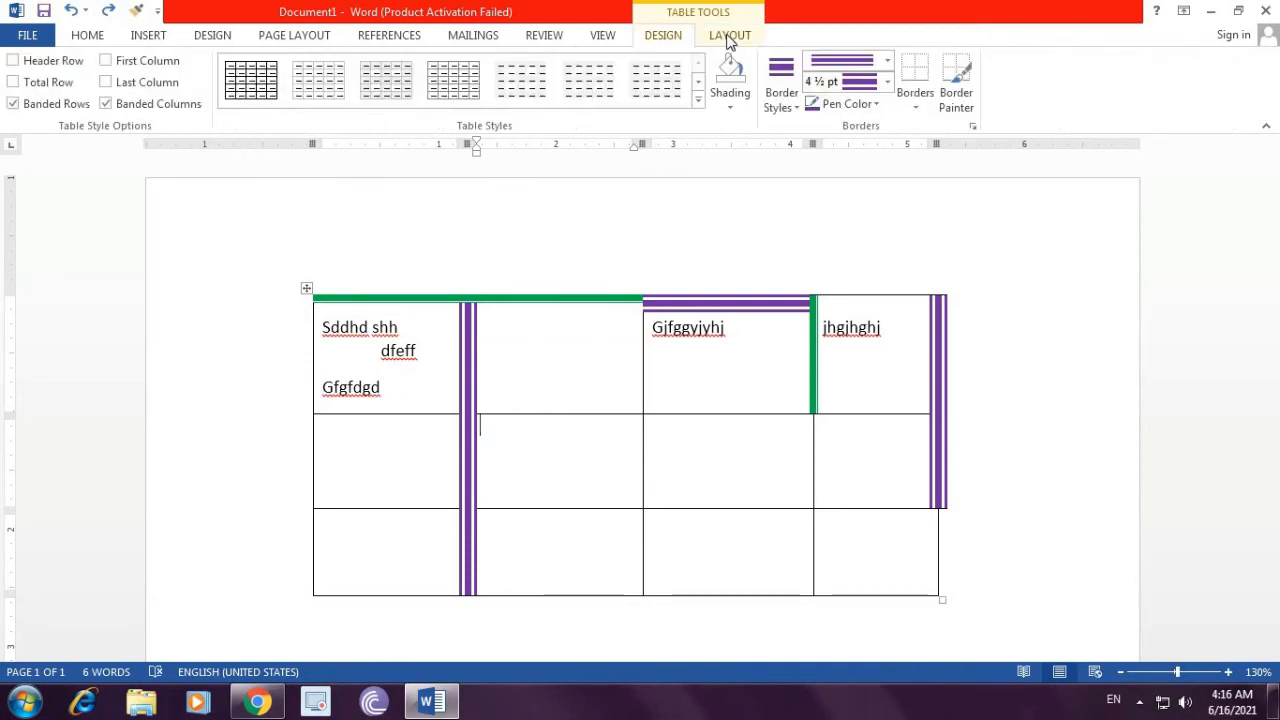
click(728, 40)
click(660, 40)
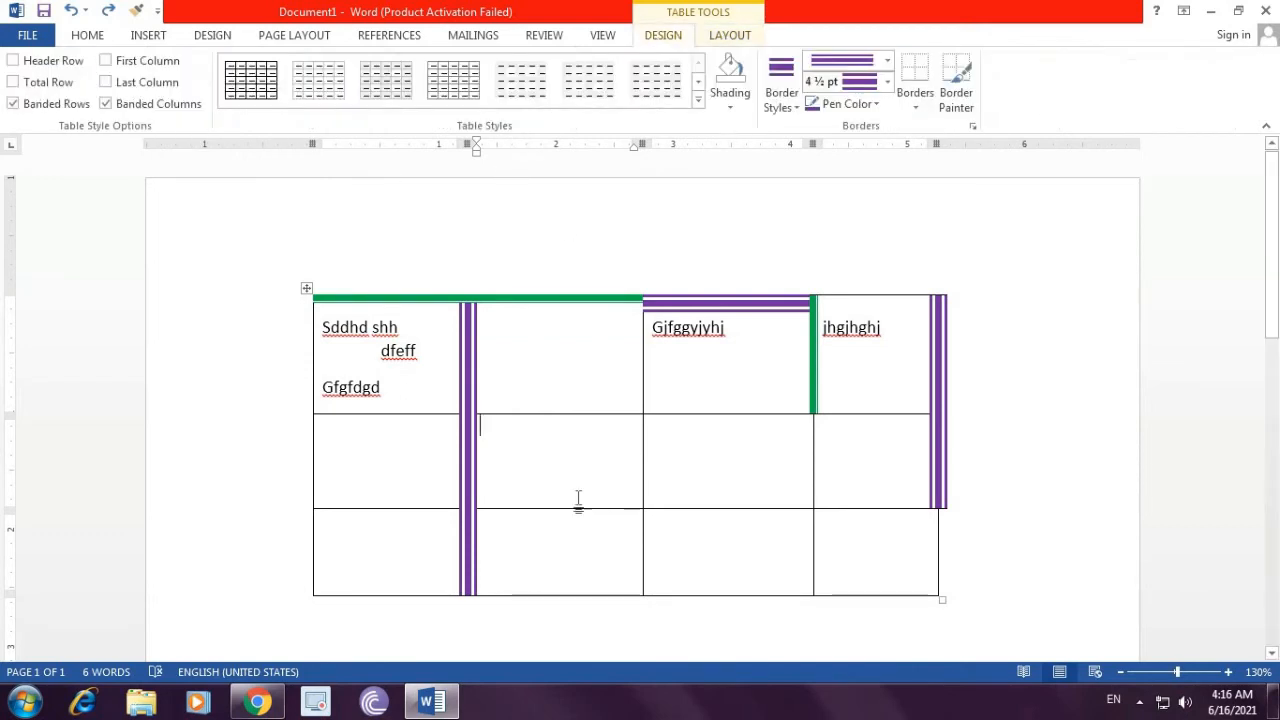
click(549, 374)
click(563, 383)
Step: Insert a row above and then a row below the second row, undoing each insertion
click(728, 36)
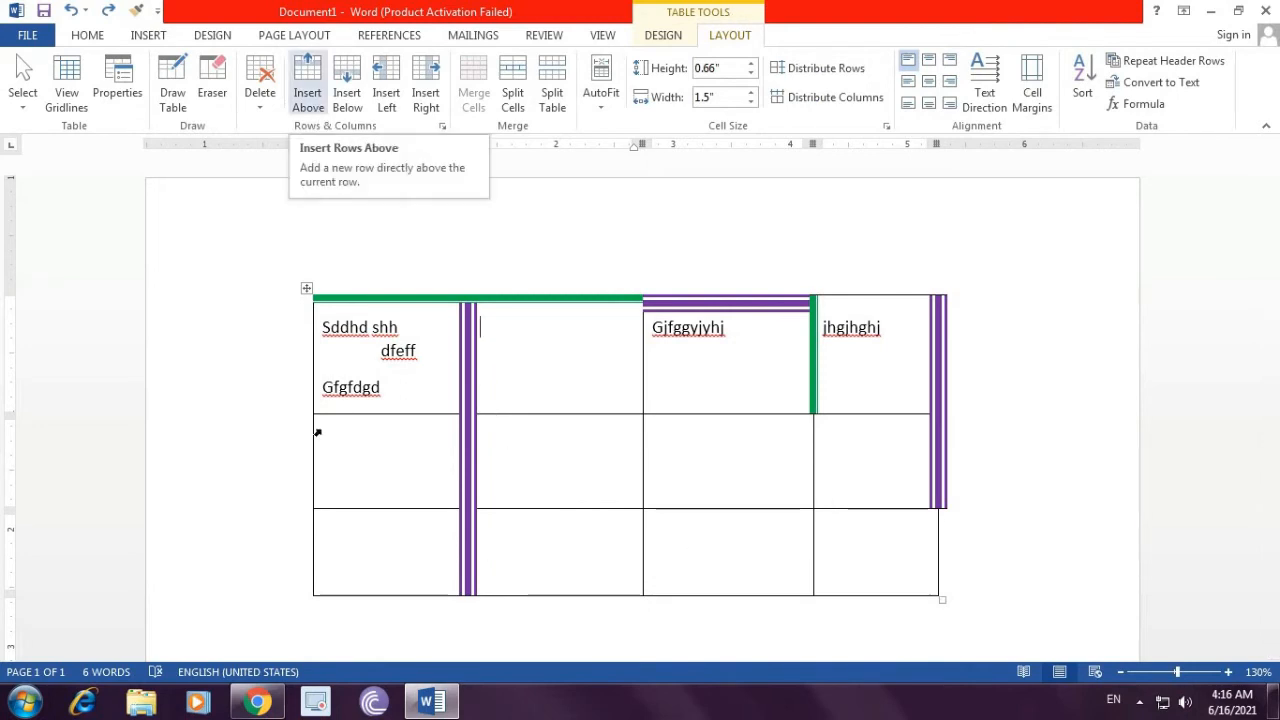
click(380, 467)
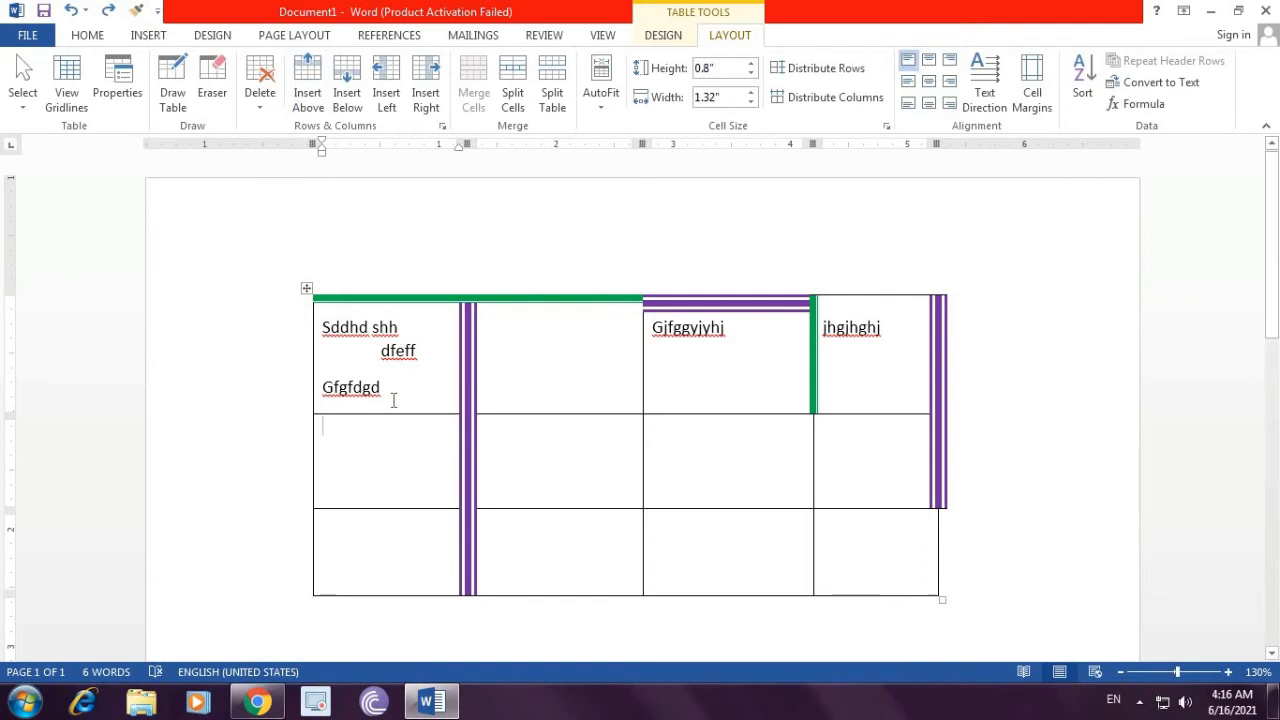
click(309, 92)
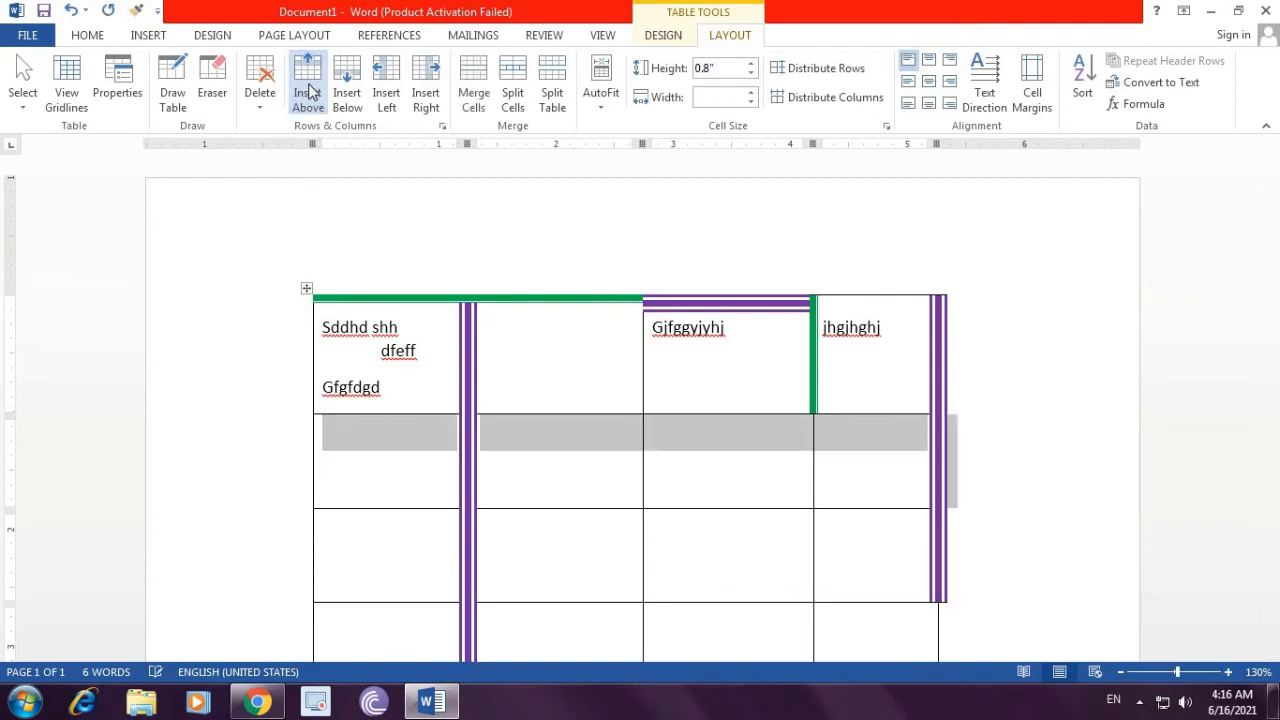
scroll(504, 530, down, 1)
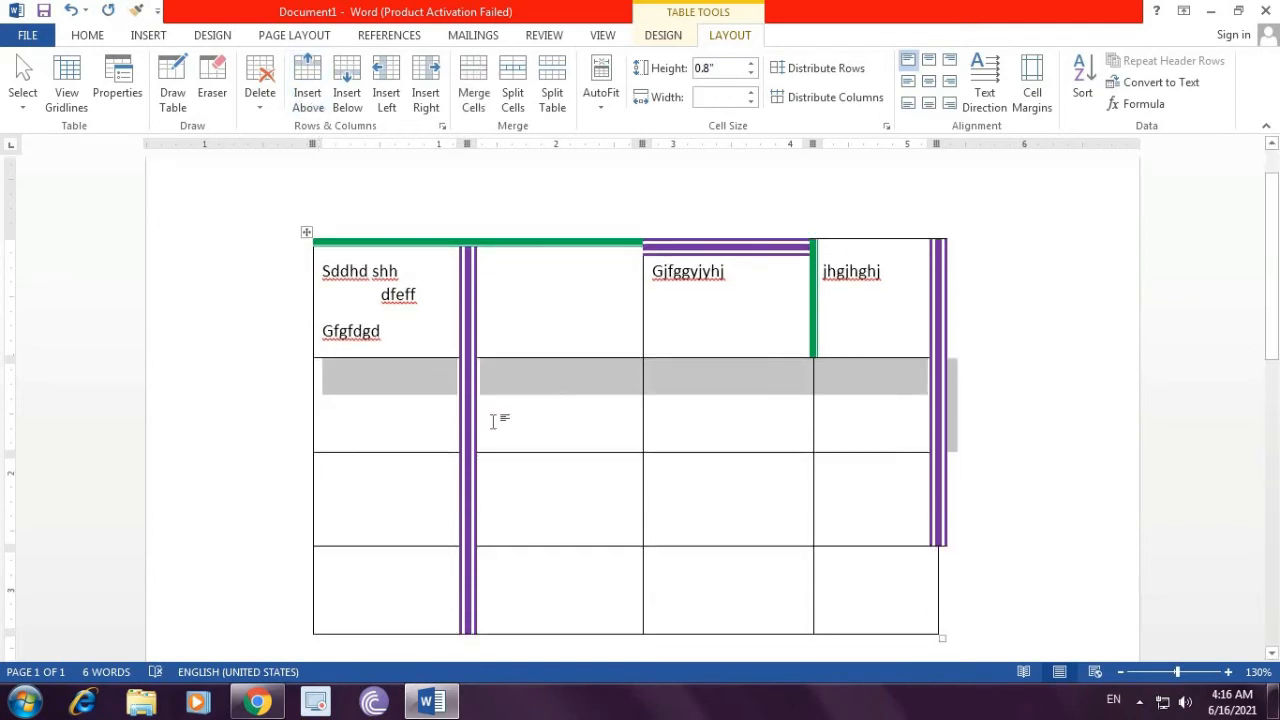
key(ctrl+z)
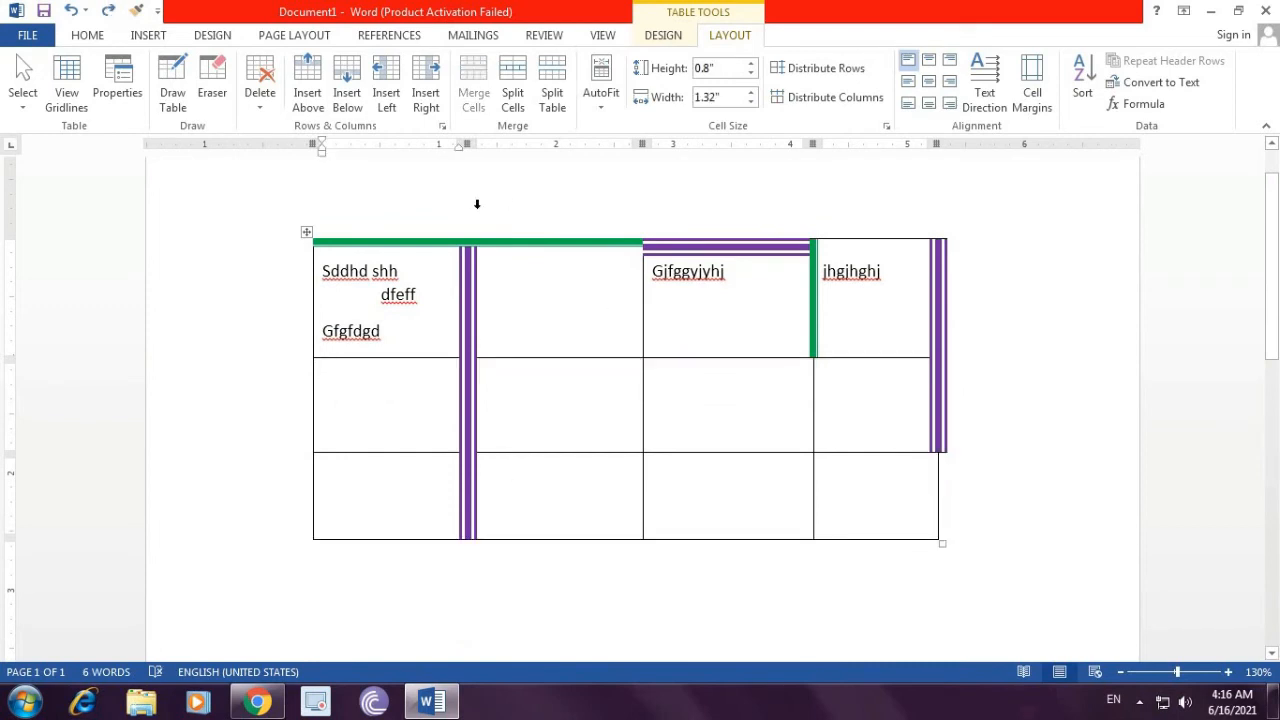
click(347, 92)
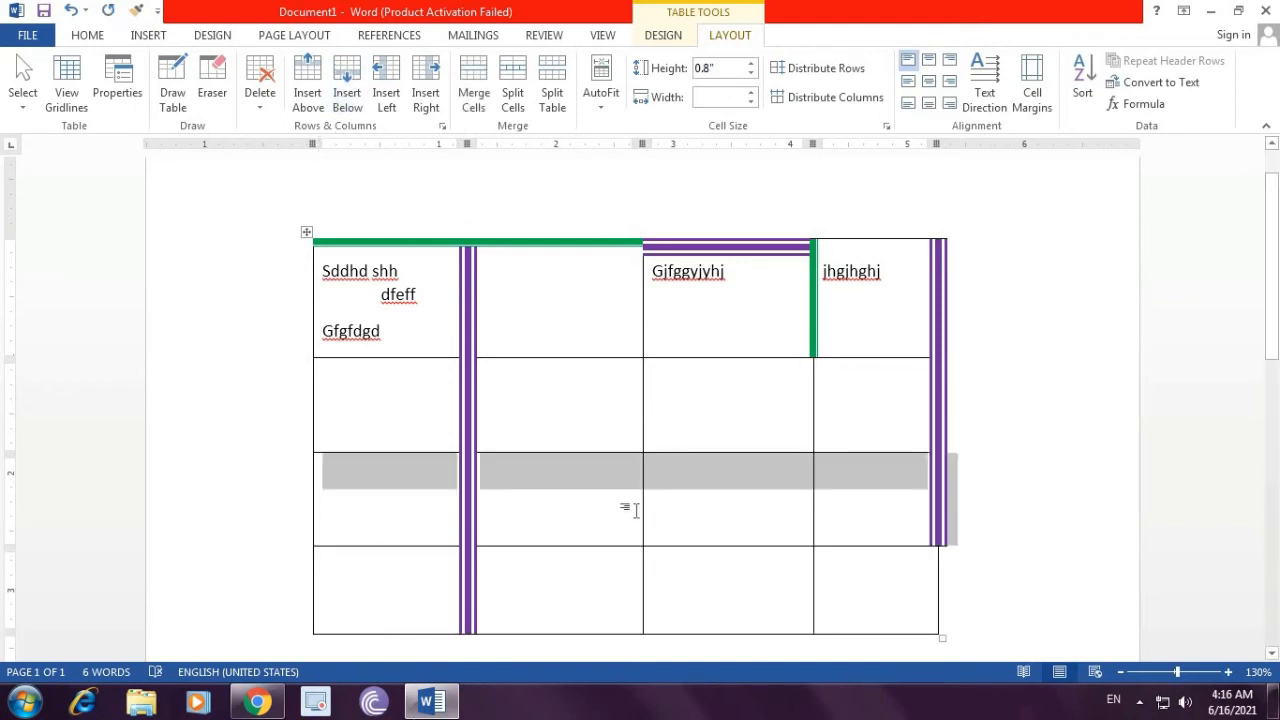
key(ctrl+z)
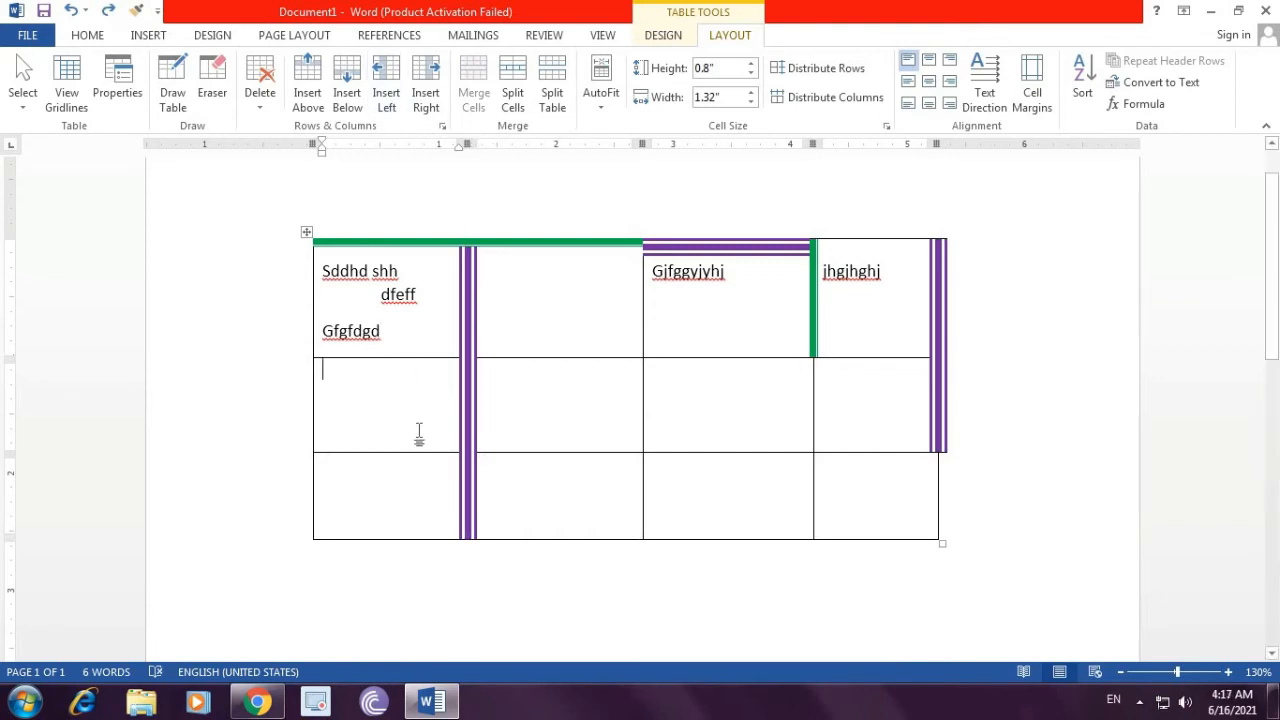
Step: Insert a column left and then right of the first column, undoing each insertion
click(386, 92)
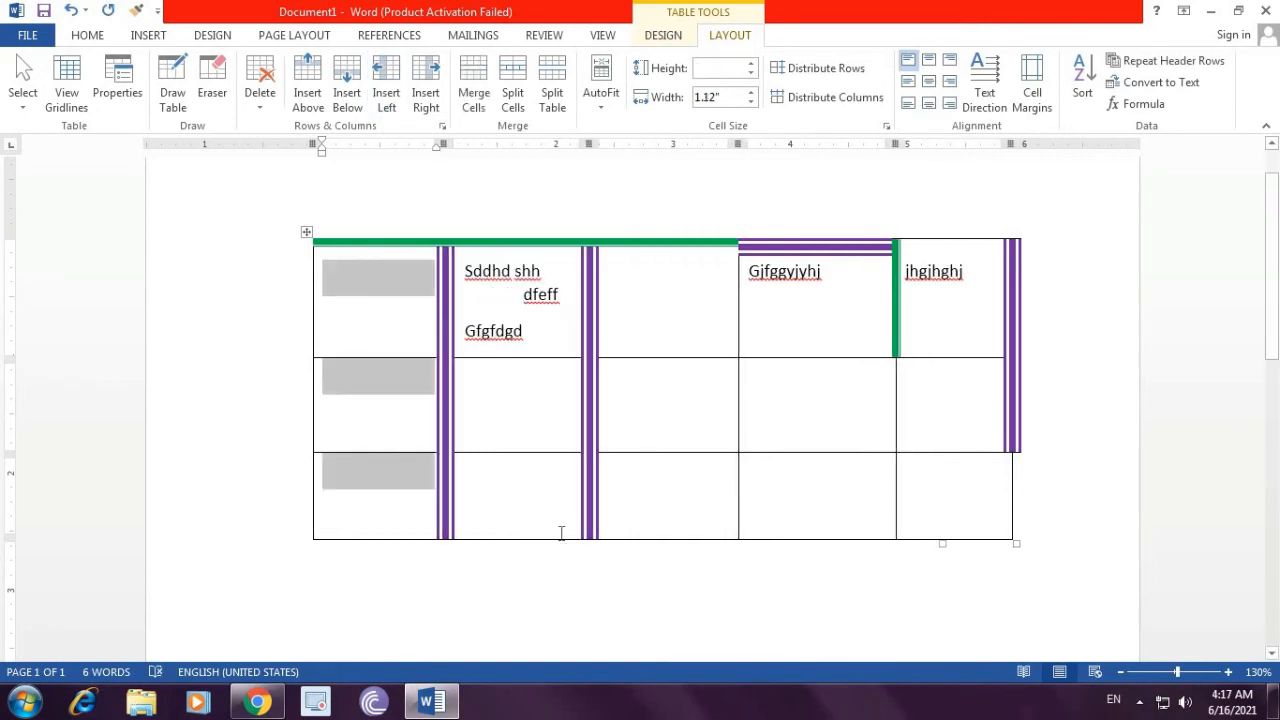
key(ctrl+z)
click(430, 100)
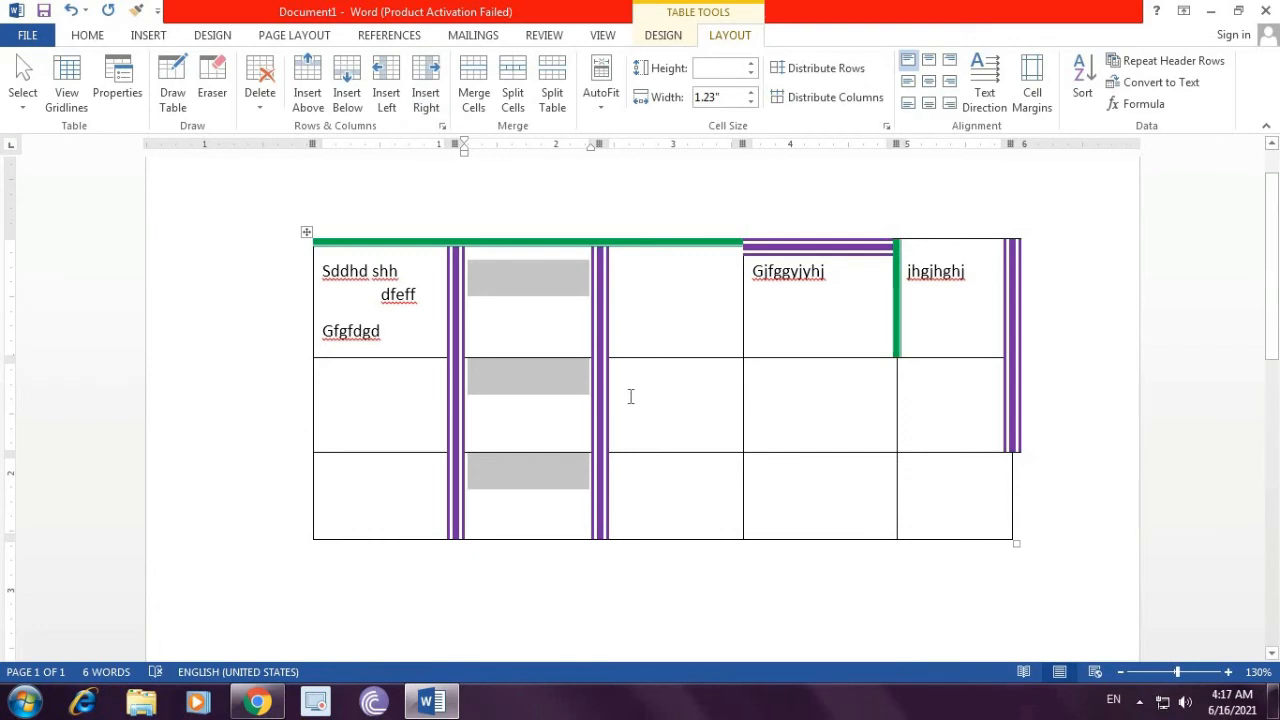
key(ctrl+z)
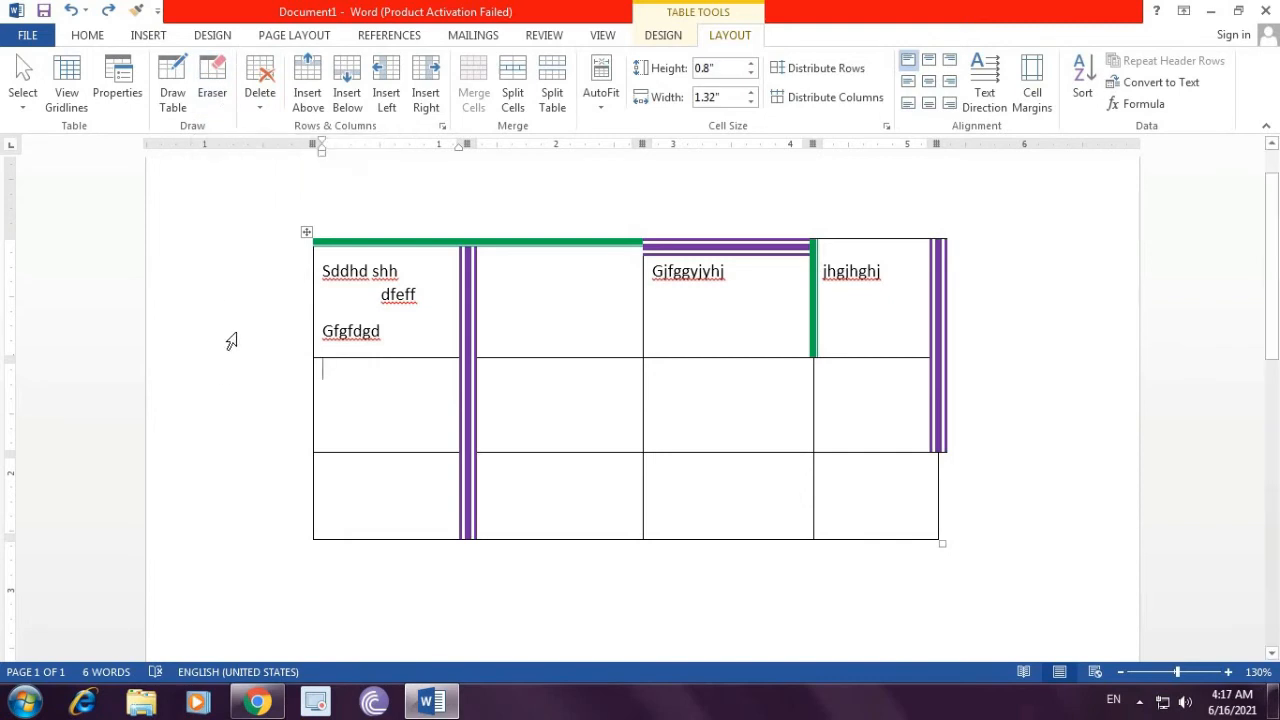
Step: Increase the first row's height to 0.9 inches
click(537, 278)
drag(395, 294, 869, 294)
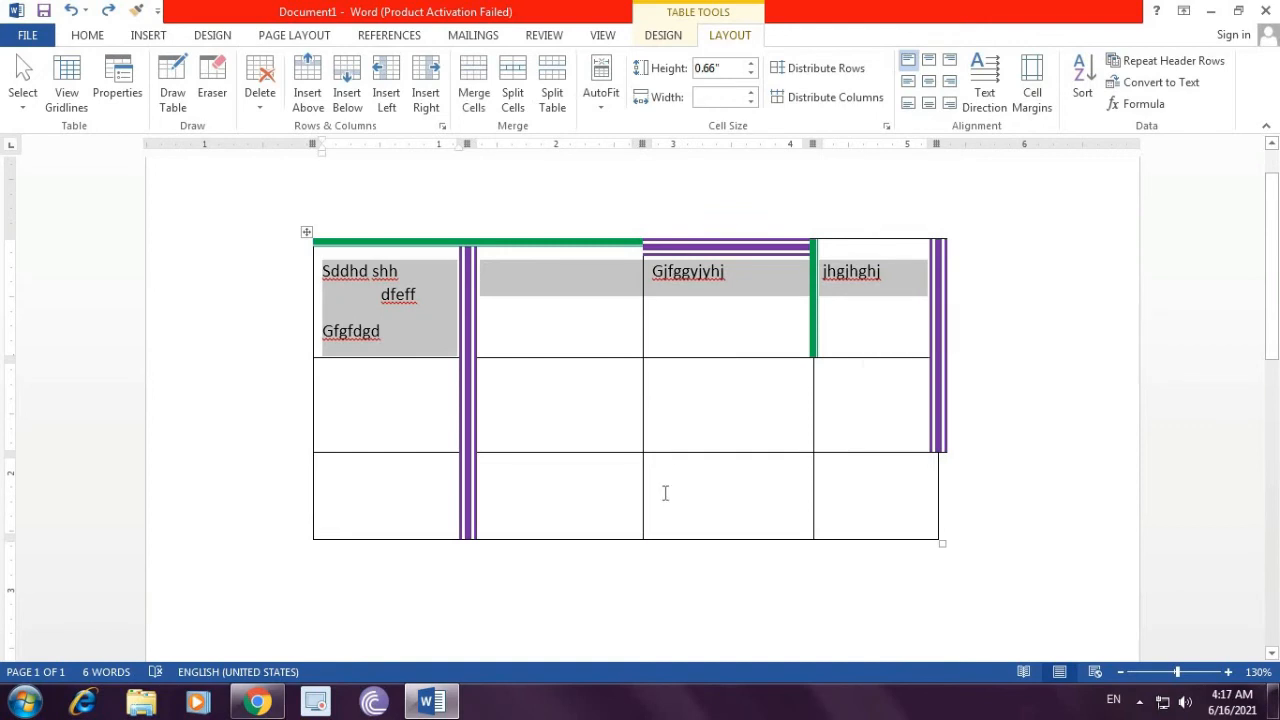
click(539, 324)
drag(563, 309, 577, 491)
click(586, 306)
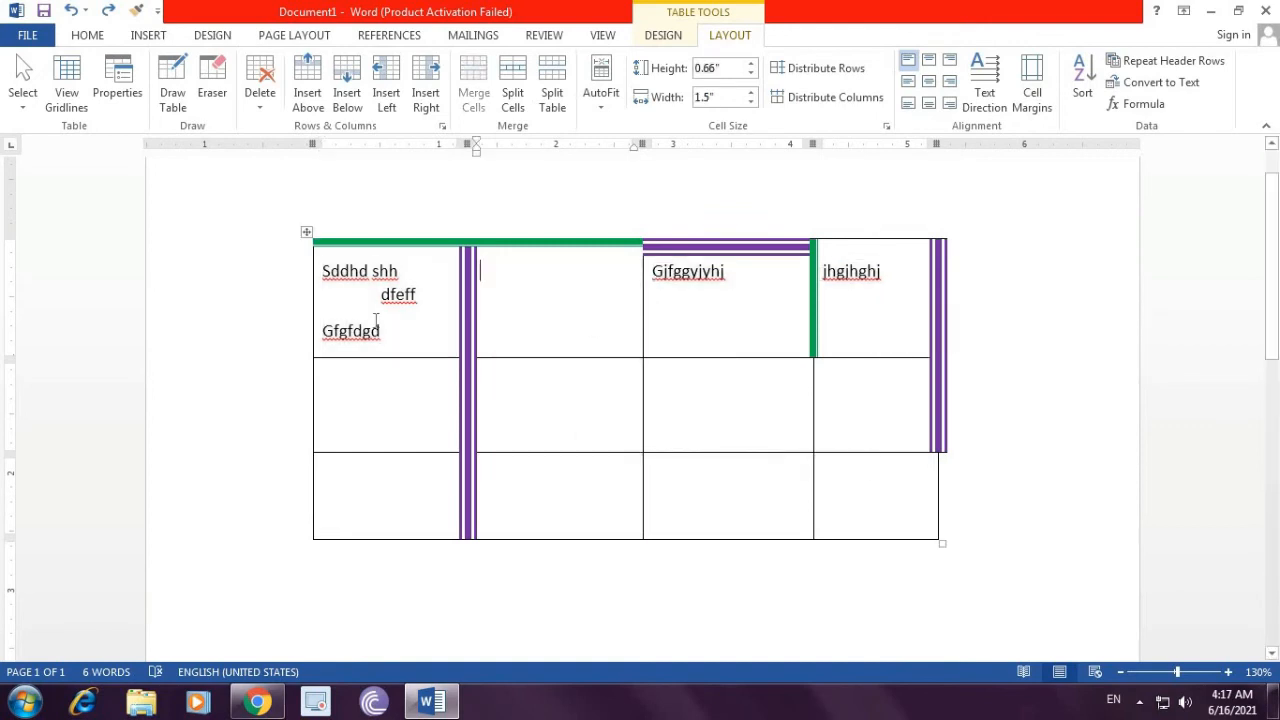
click(376, 310)
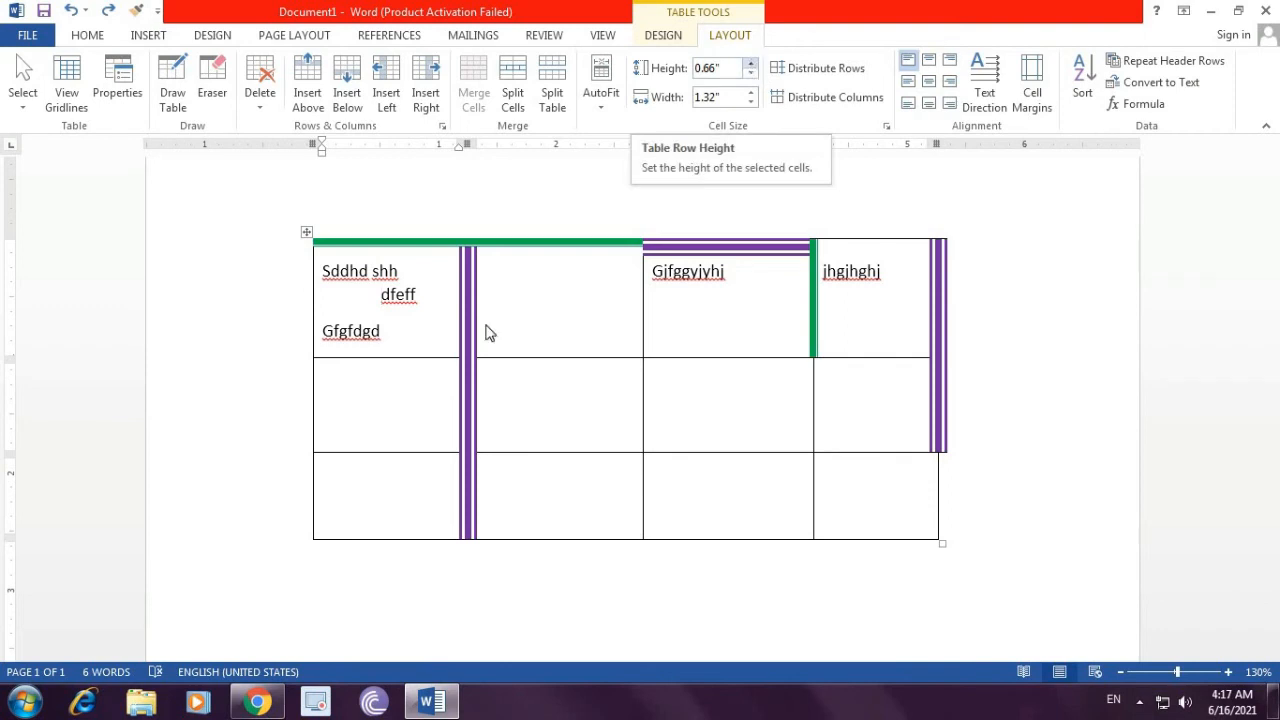
click(547, 297)
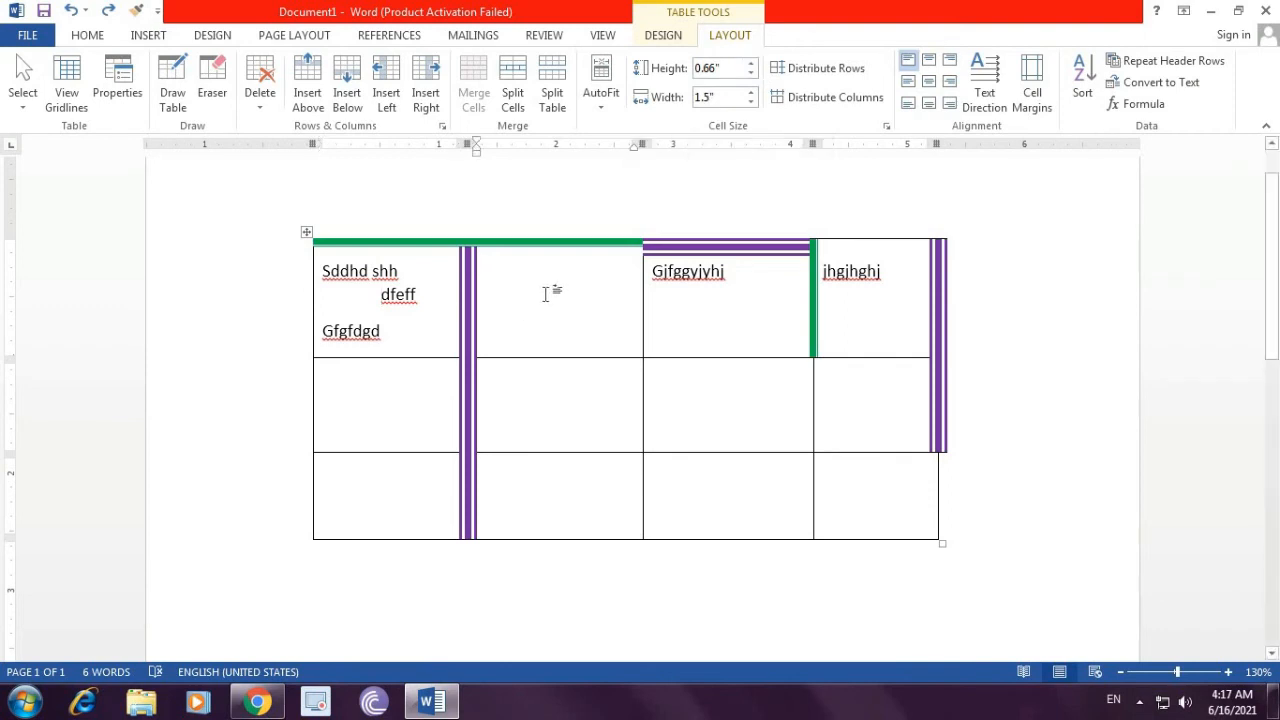
click(751, 64)
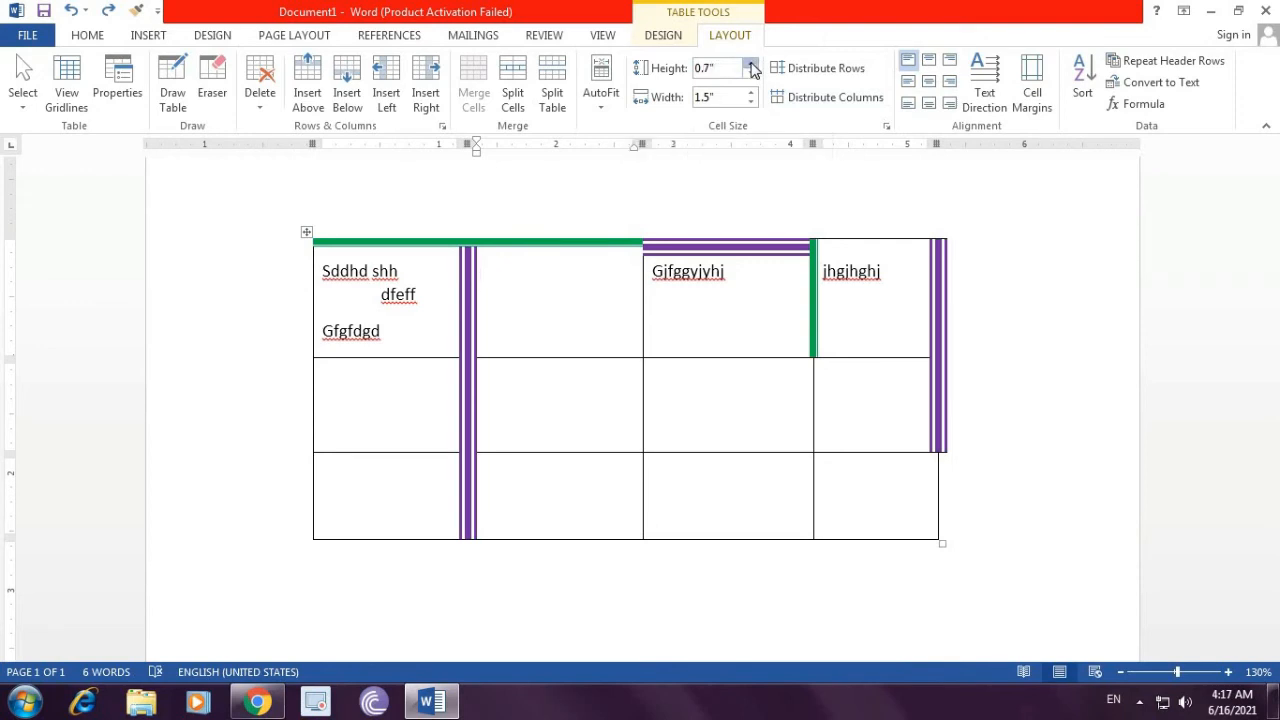
click(751, 64)
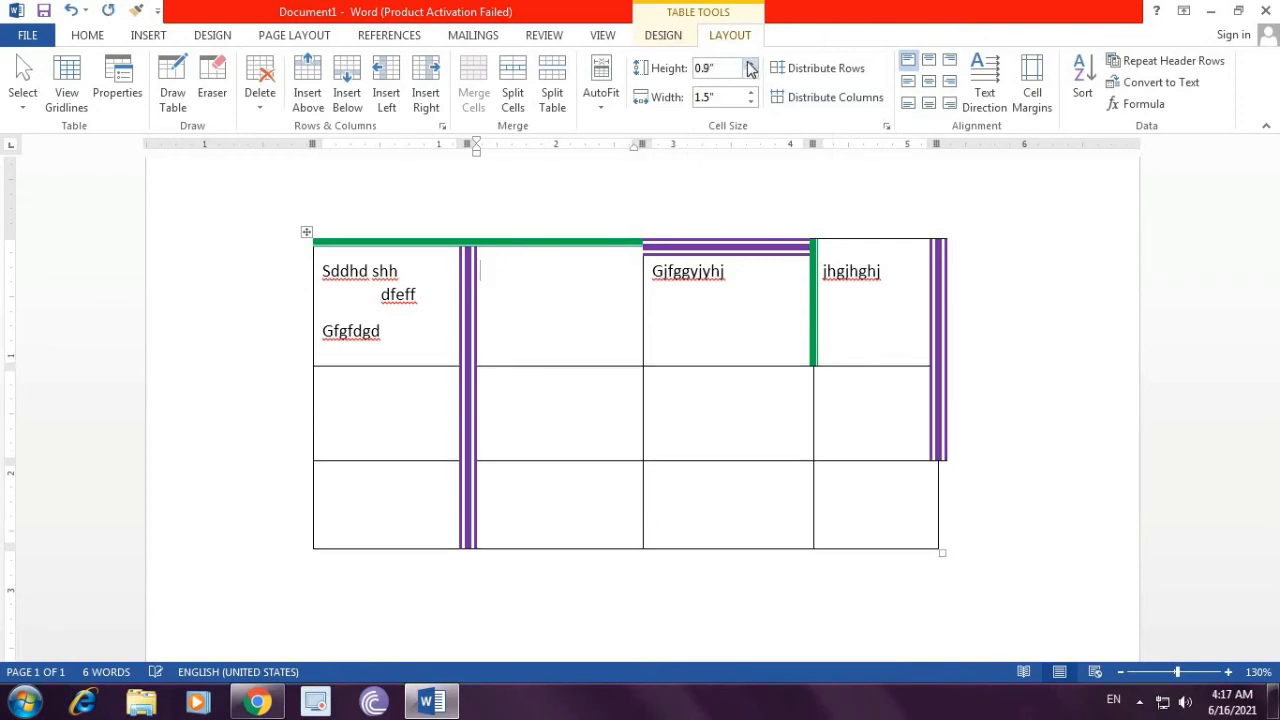
Step: Increase the first row's height to 3.2 inches
click(751, 64)
click(751, 64)
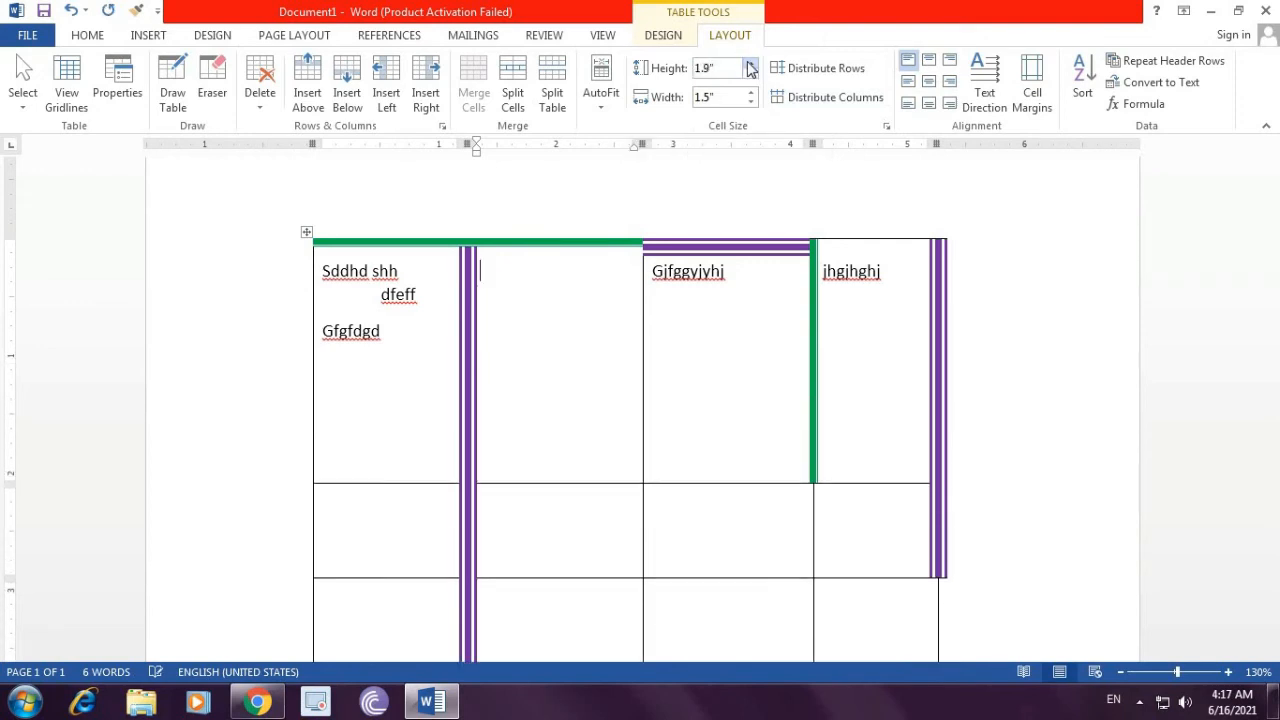
click(751, 64)
click(751, 64)
click(751, 64)
click(751, 64)
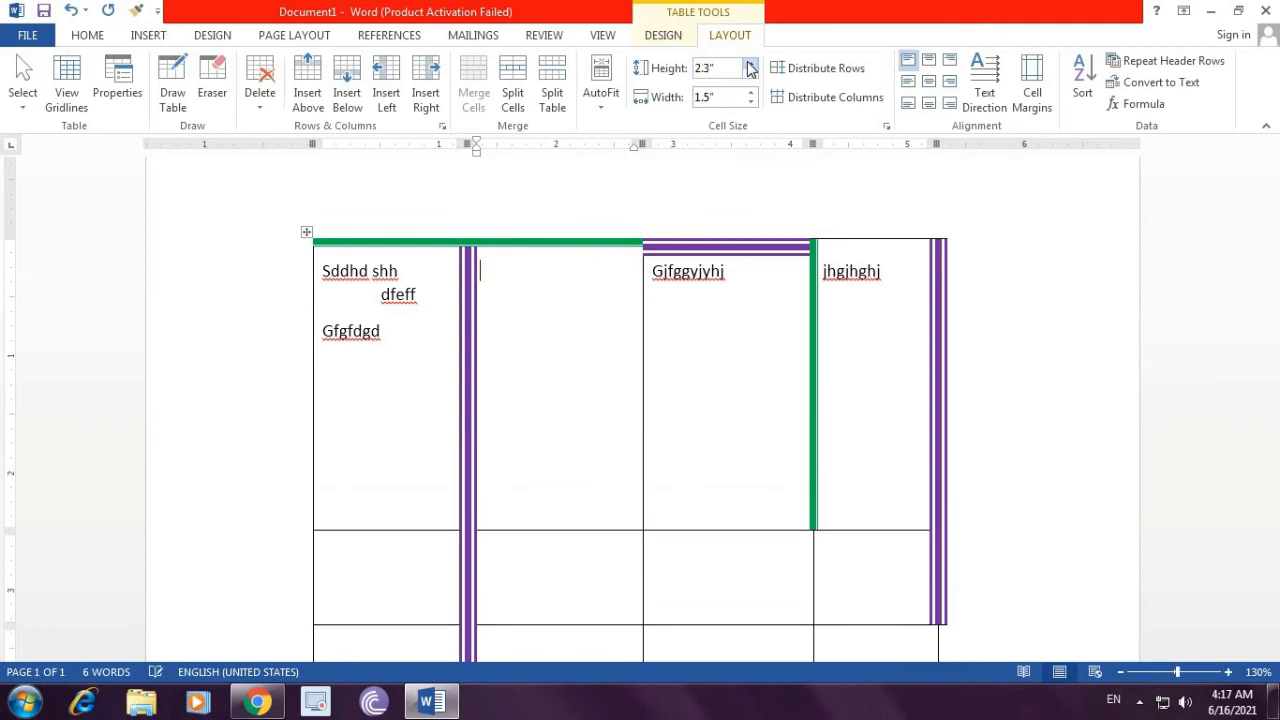
click(751, 64)
click(751, 64)
click(751, 64)
click(751, 64)
click(751, 64)
click(751, 64)
click(751, 64)
click(751, 64)
click(751, 64)
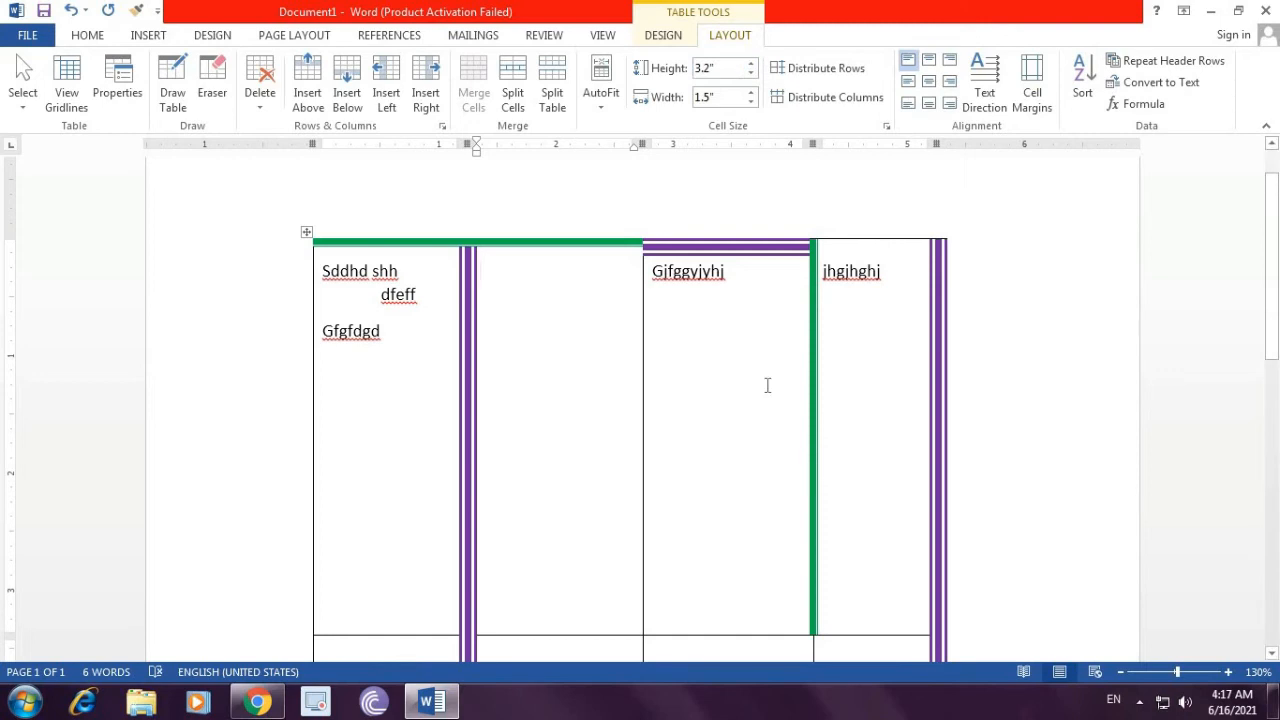
Step: Reduce the first row's height to 0.7 inches
click(752, 75)
click(752, 75)
click(752, 75)
click(752, 75)
click(752, 75)
click(752, 75)
click(752, 75)
double_click(752, 75)
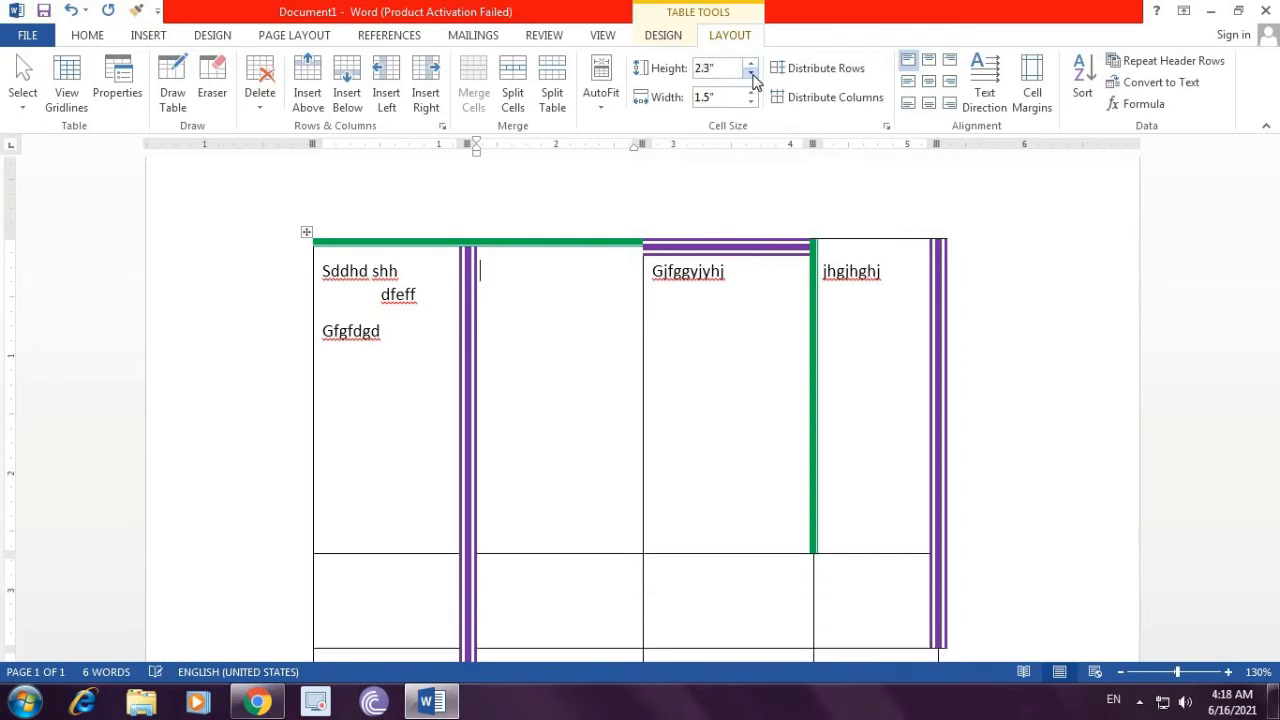
double_click(752, 75)
double_click(752, 75)
double_click(752, 75)
click(752, 75)
double_click(752, 75)
double_click(752, 75)
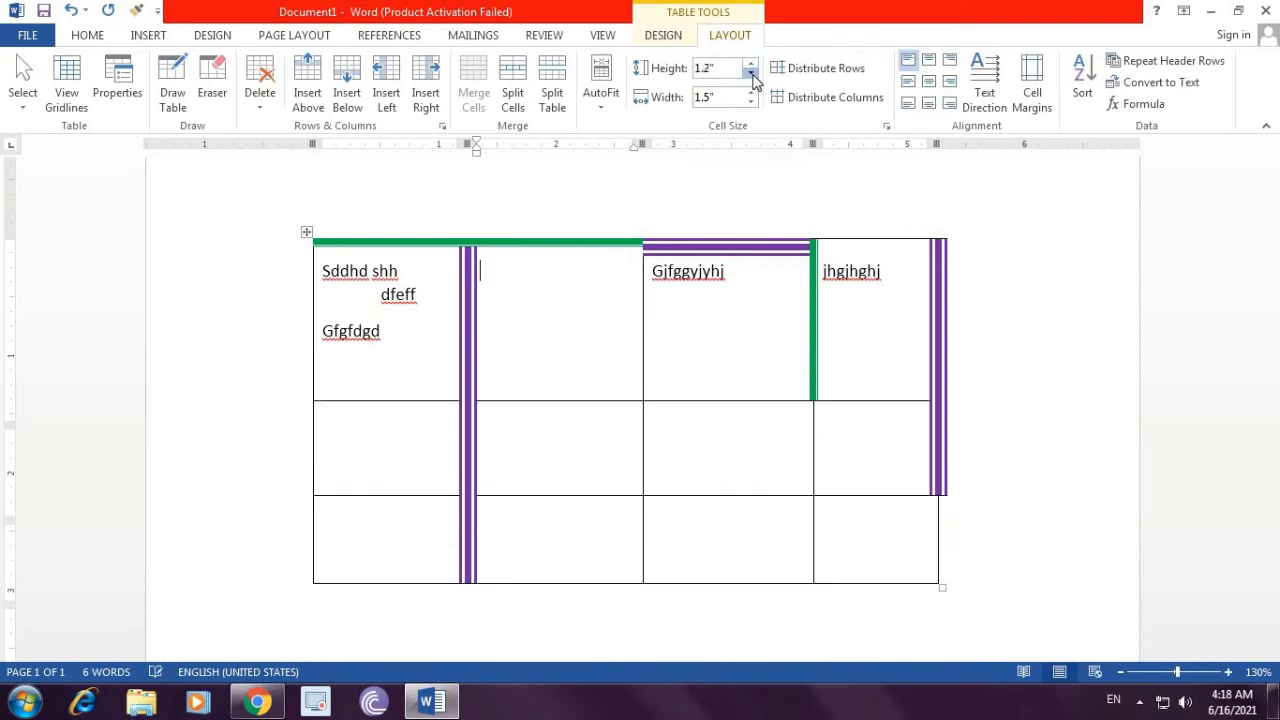
double_click(752, 75)
click(752, 75)
double_click(752, 75)
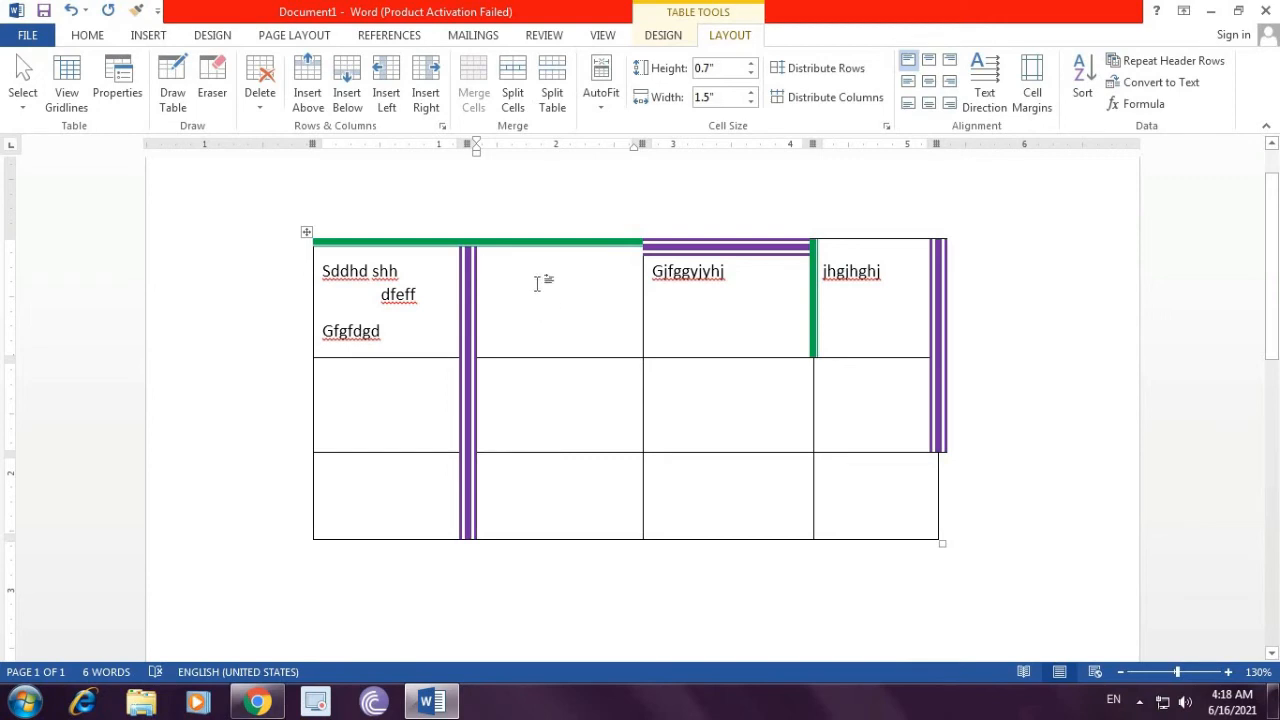
Step: Widen the third column of the first row to 2.2 inches
click(748, 316)
click(751, 92)
click(751, 92)
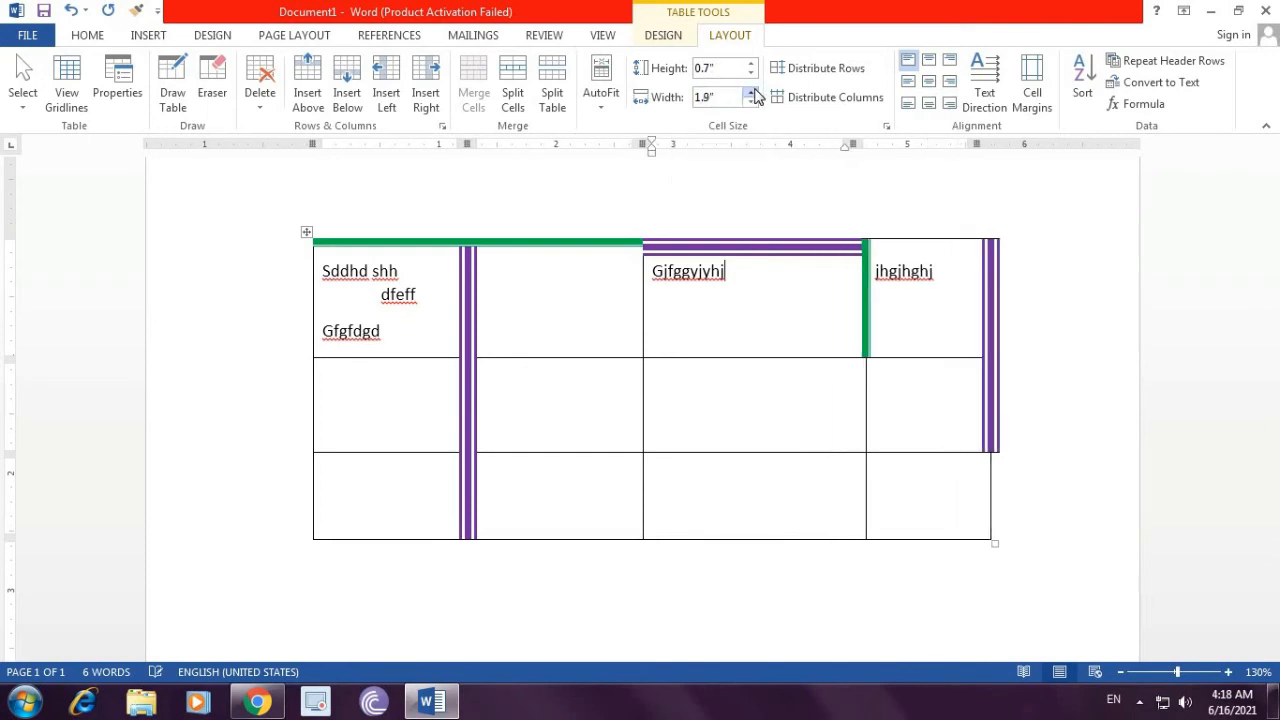
click(751, 92)
click(751, 92)
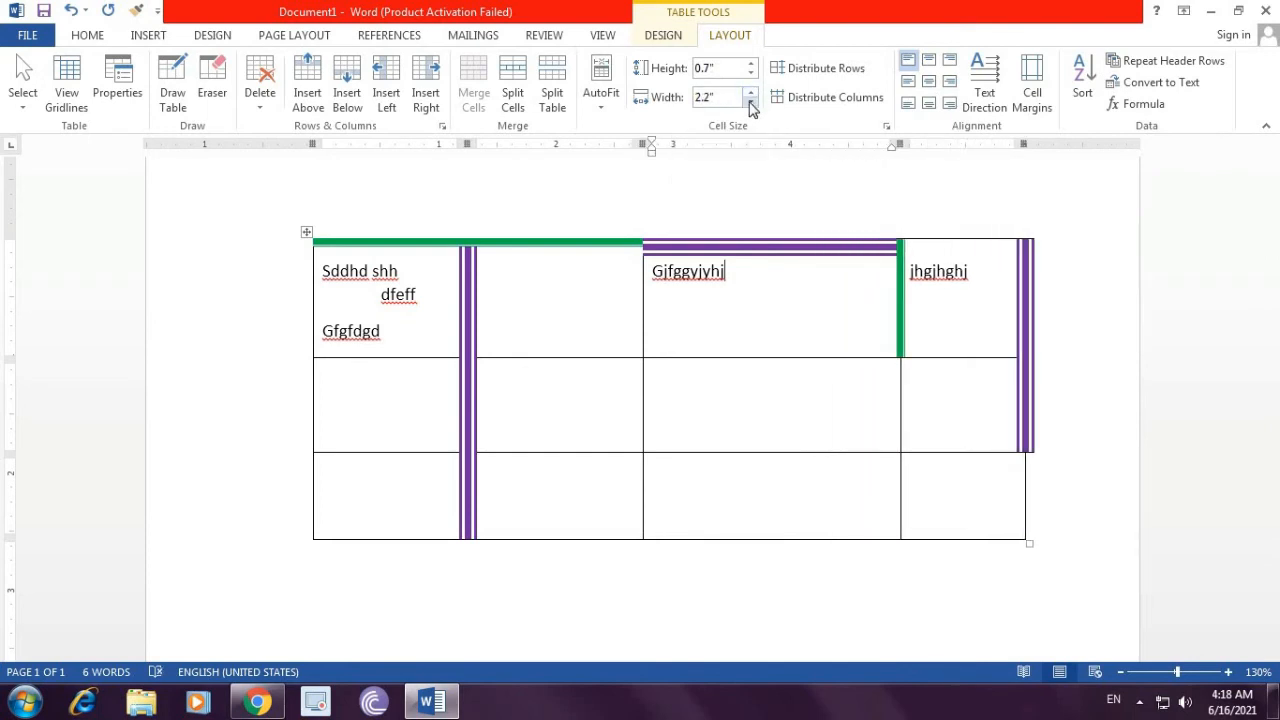
Step: Narrow the third column of the first row to 1.1 inches
click(751, 103)
click(751, 103)
click(751, 103)
click(751, 103)
click(751, 103)
click(751, 103)
click(751, 103)
click(751, 103)
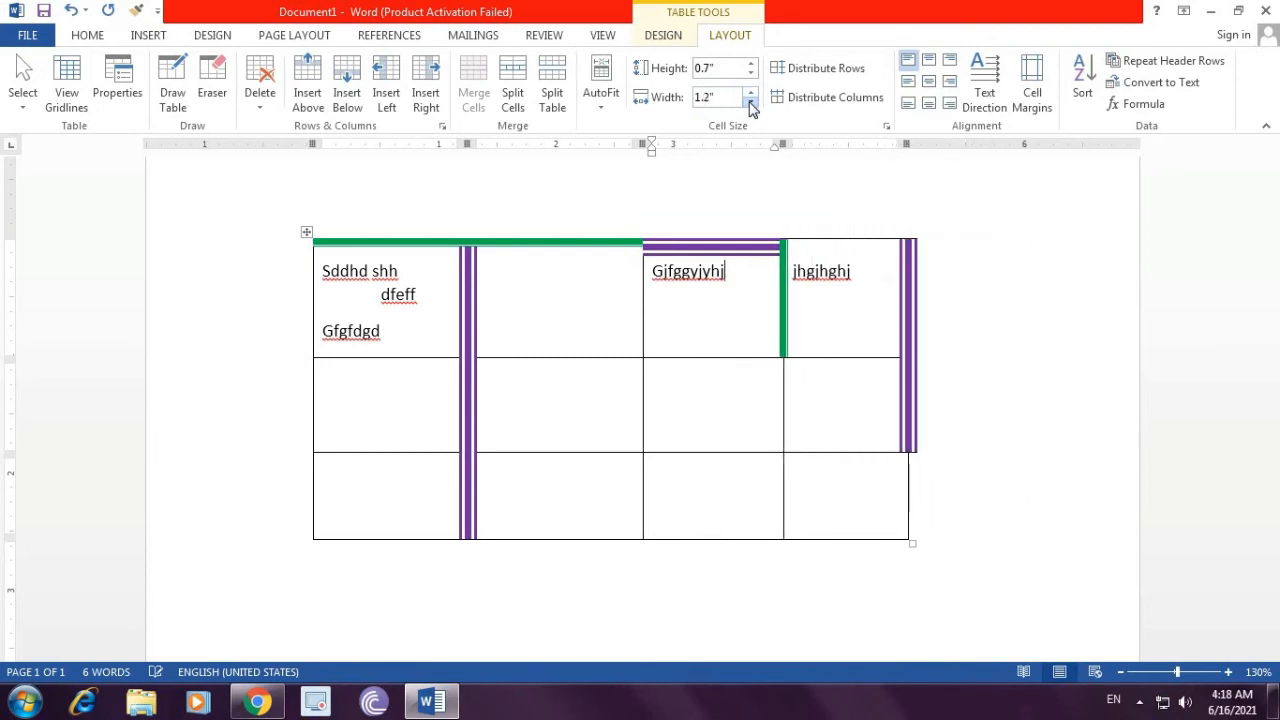
click(751, 103)
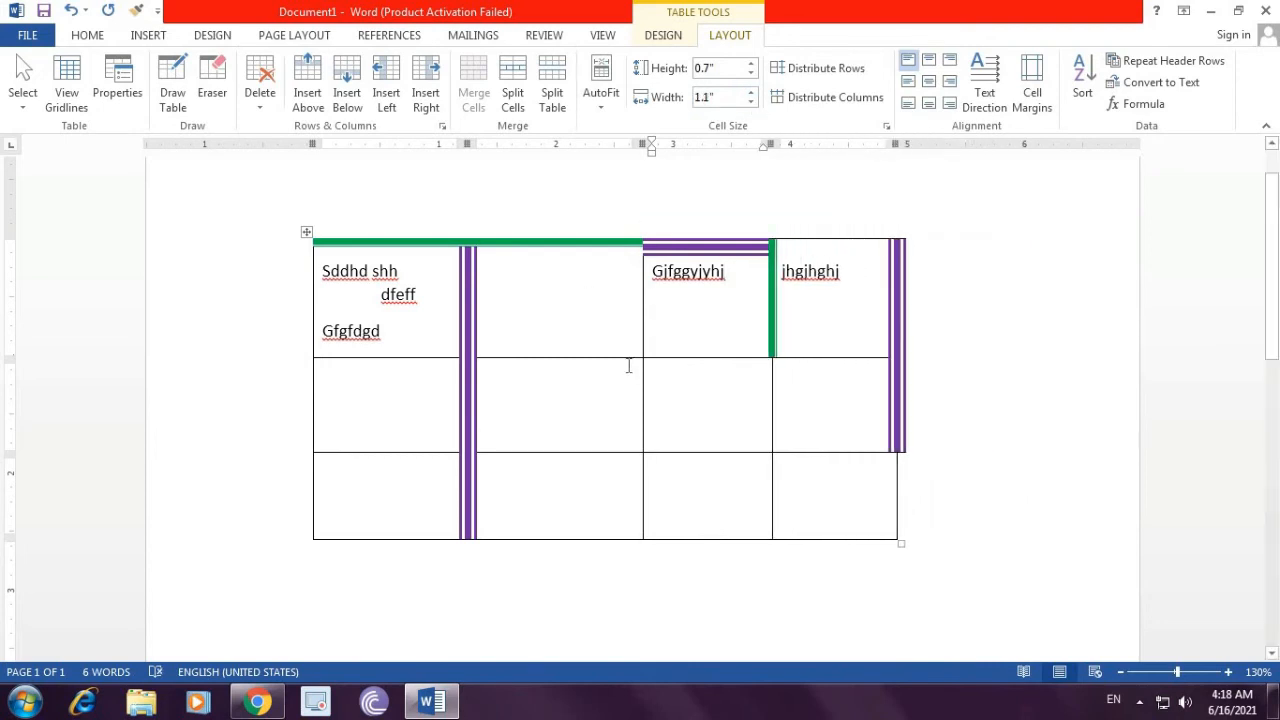
Step: Enter sdwdwd in the first row's second cell and align it centered
click(838, 279)
click(551, 308)
text(sdwdwd)
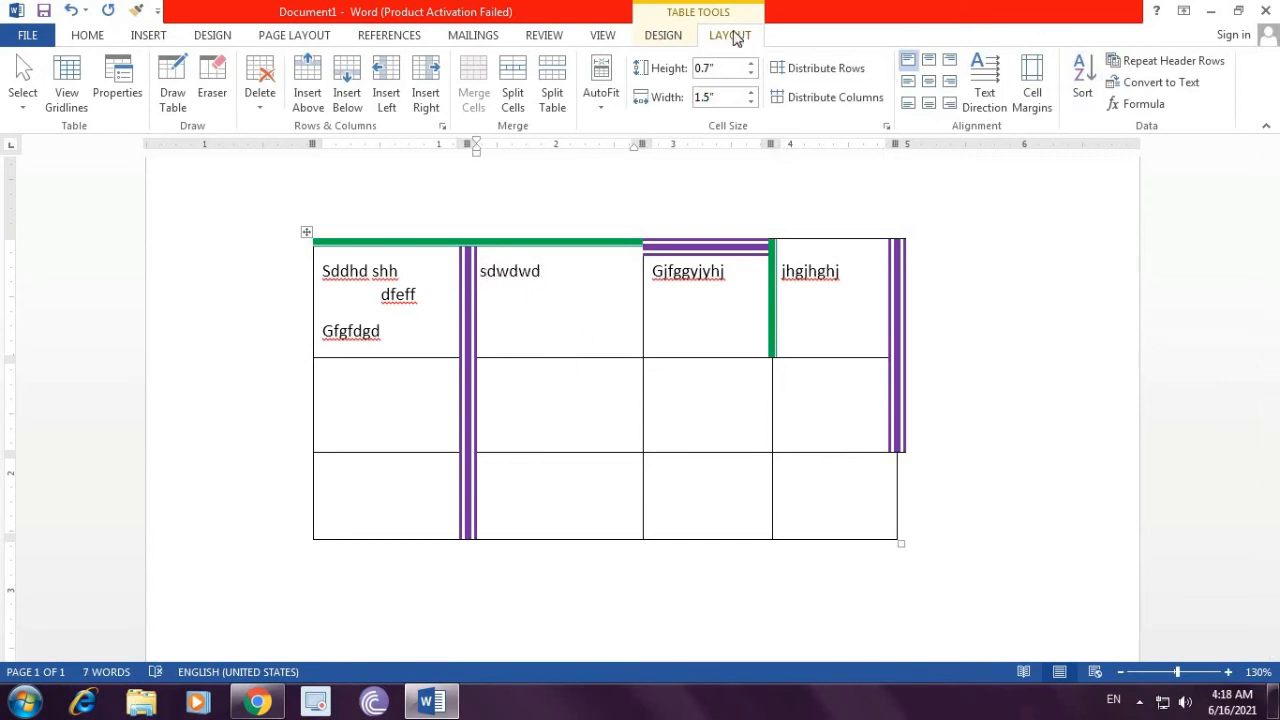
click(929, 84)
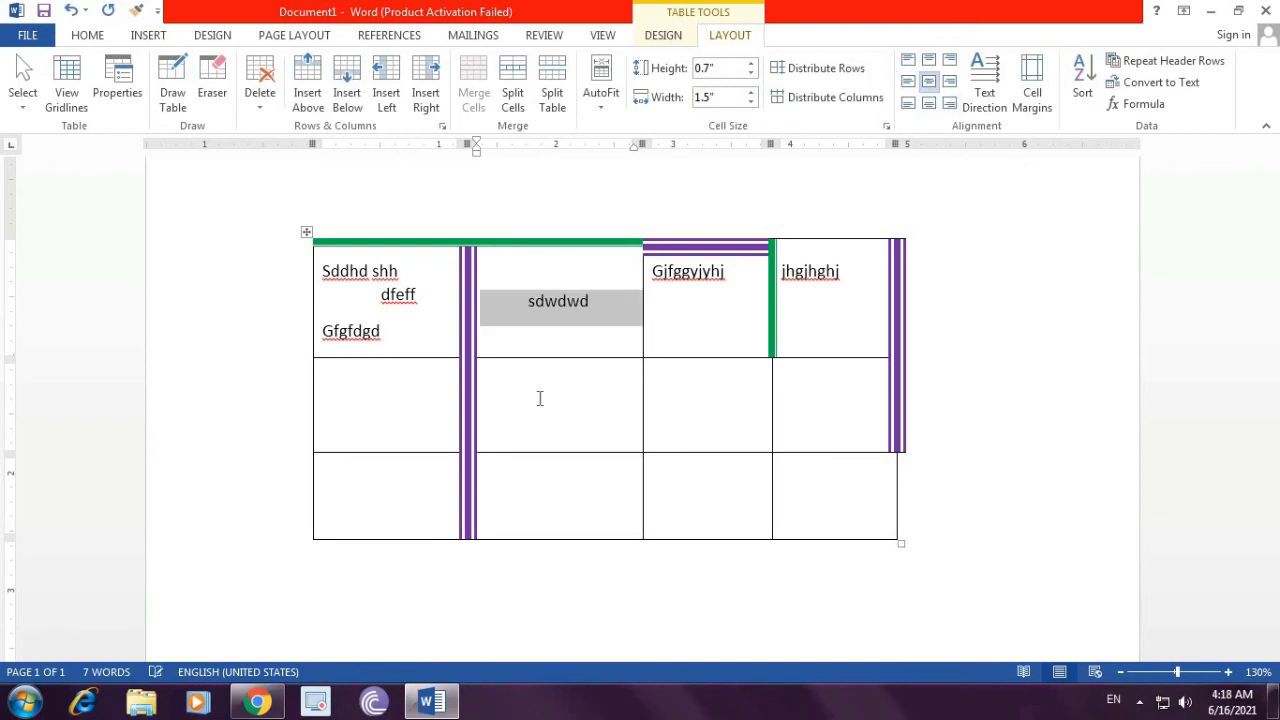
Step: Align the text in the first row's third cell centered
click(716, 284)
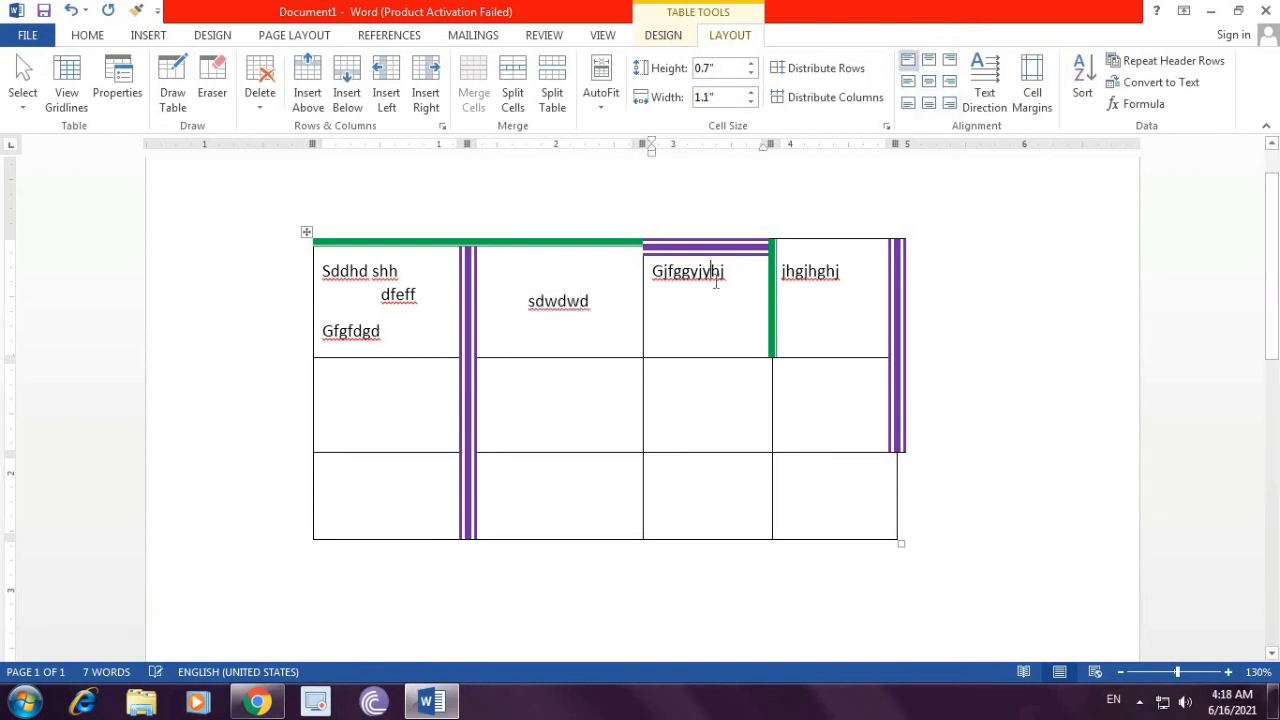
click(929, 82)
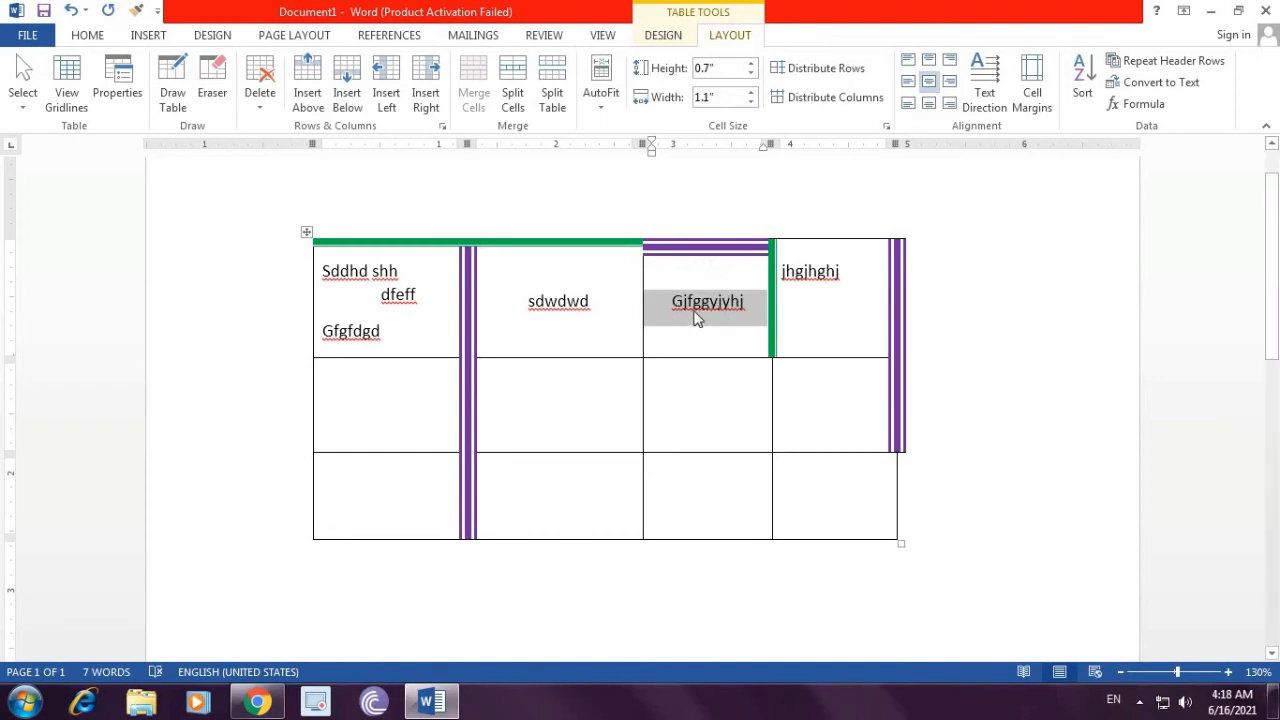
click(697, 318)
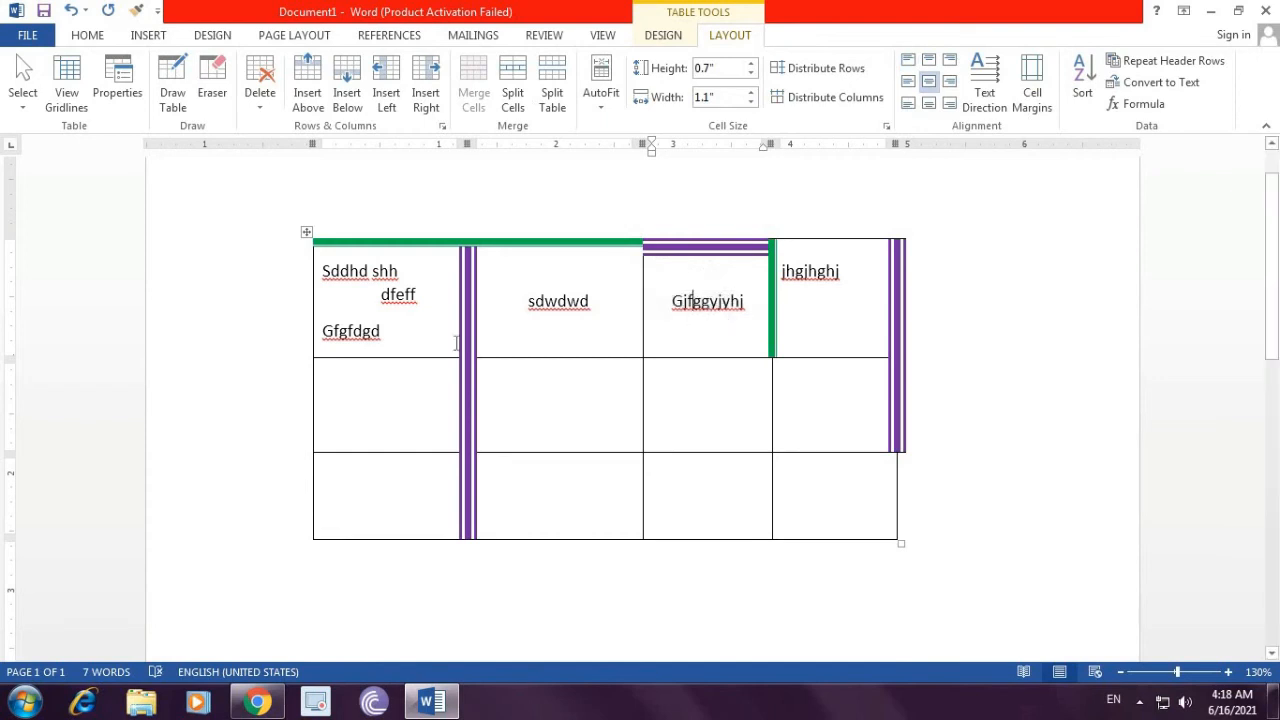
Step: Select the whole table and center the contents of all its cells
mouse_move(334, 274)
mouse_down()
mouse_move(395, 290)
mouse_move(840, 285)
mouse_up()
click(361, 312)
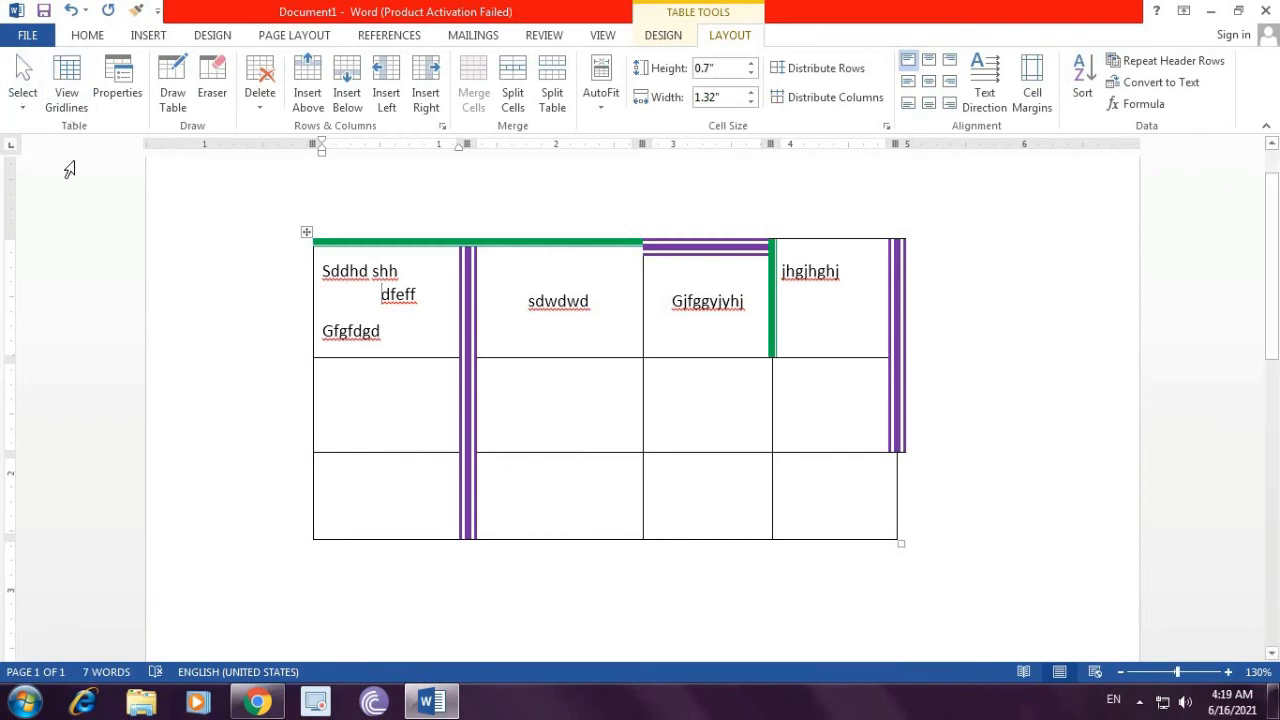
click(24, 108)
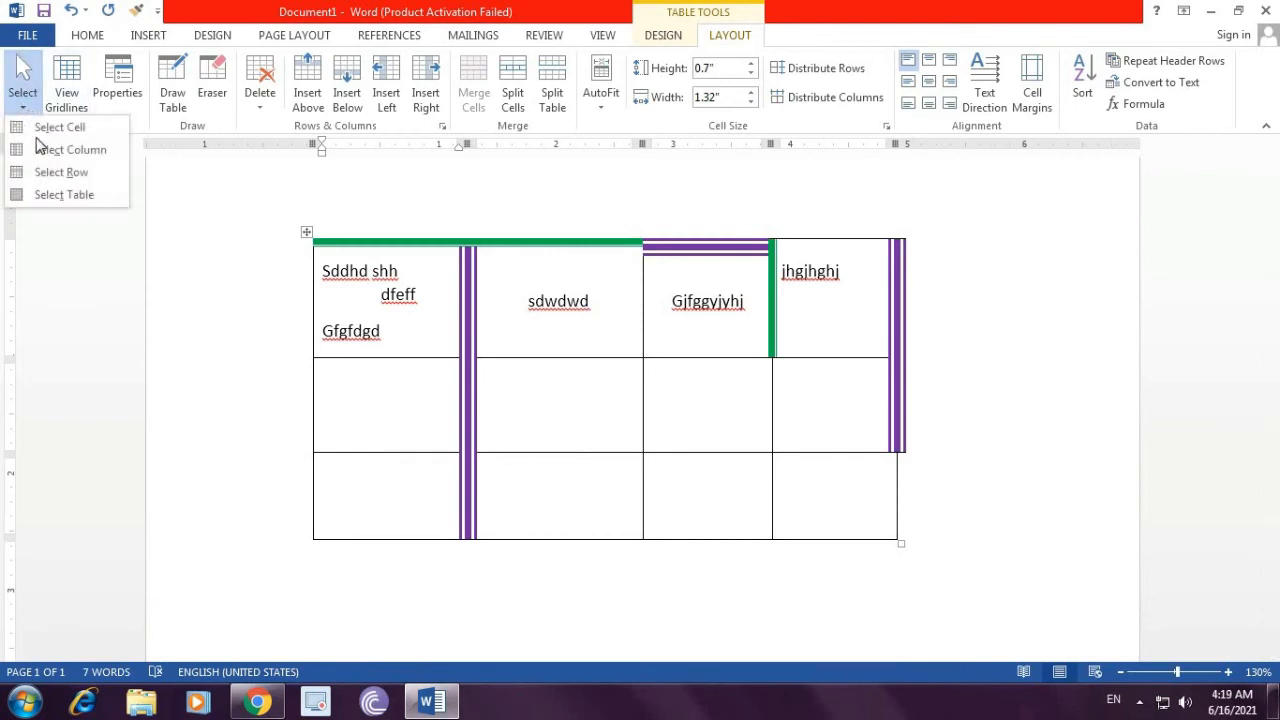
click(64, 195)
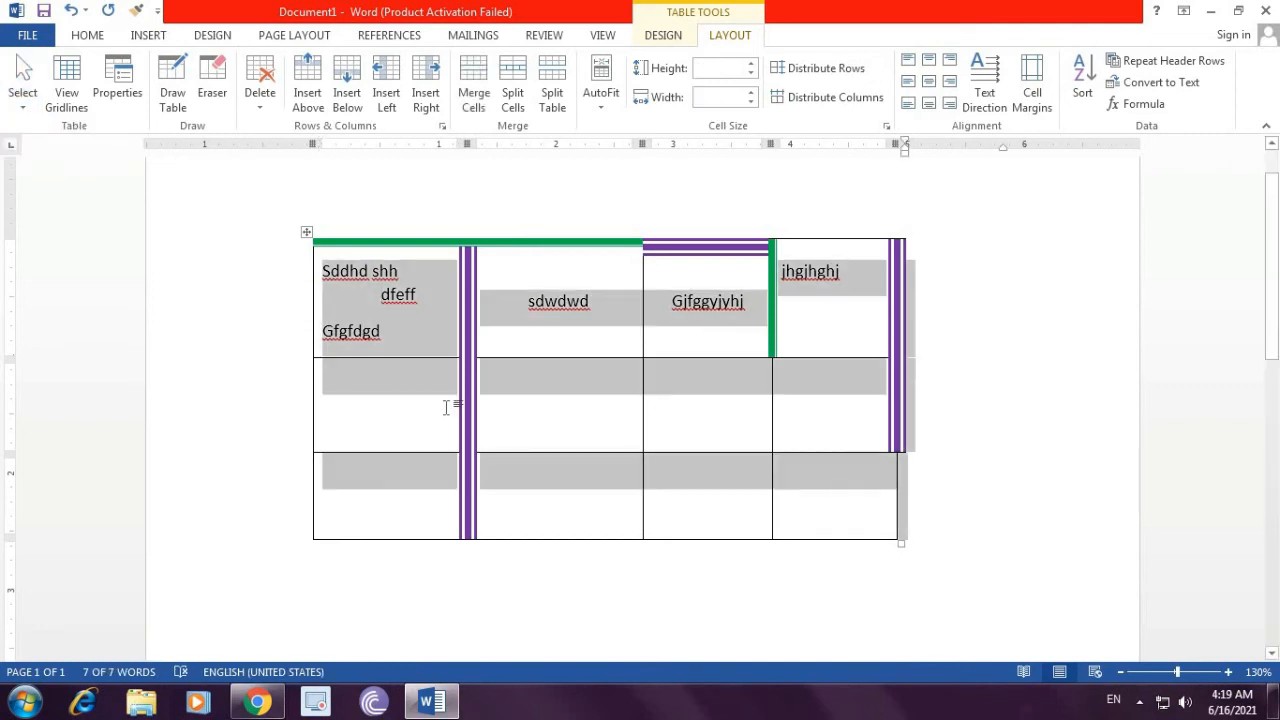
click(928, 82)
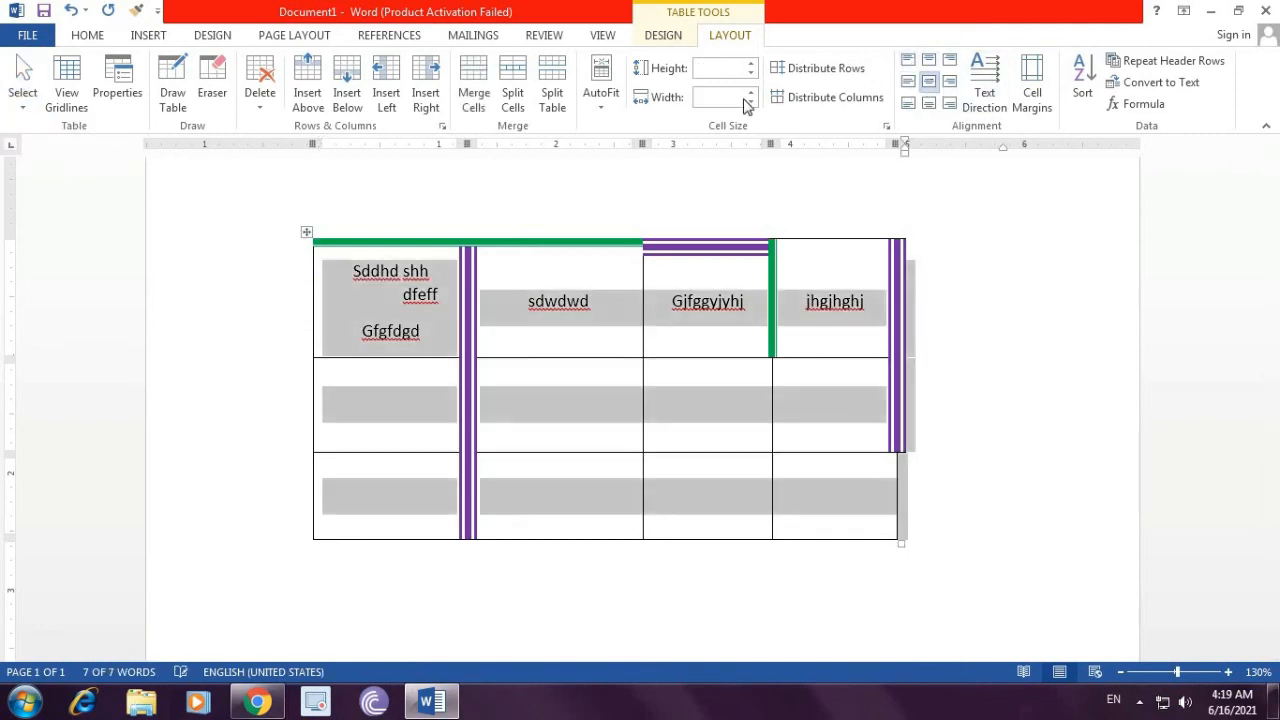
click(402, 408)
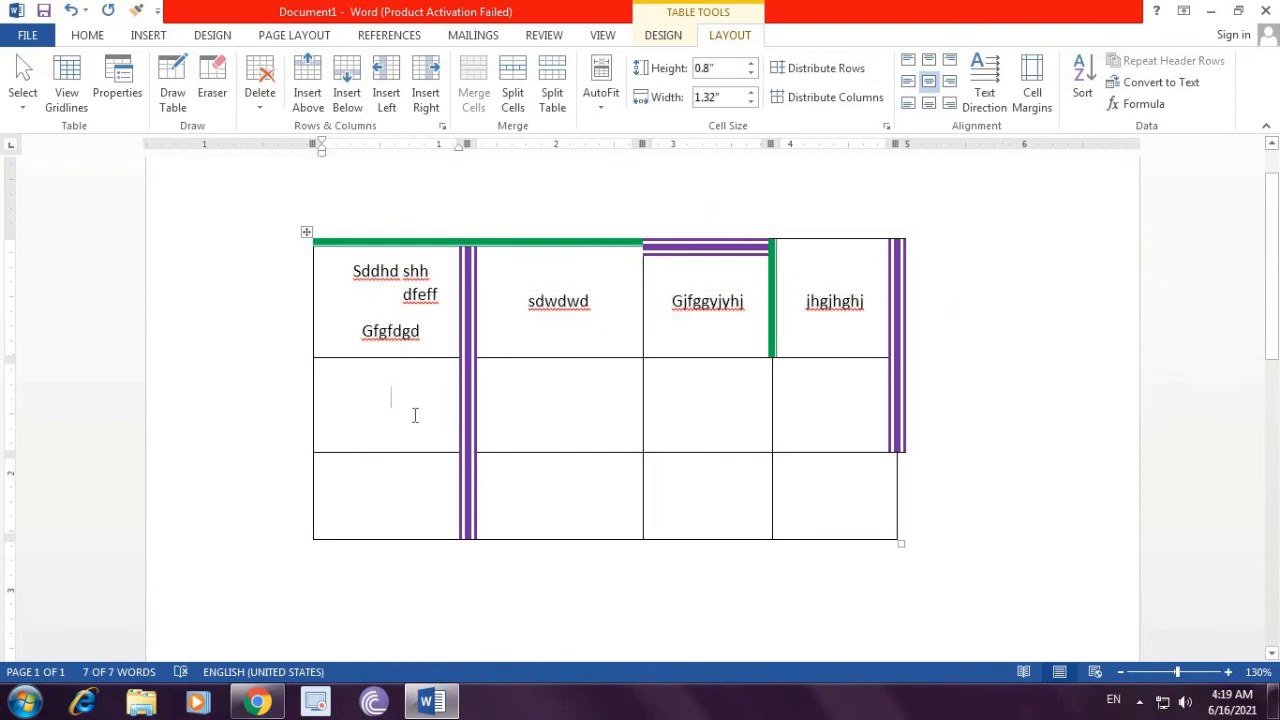
Step: Fill the second row's cells with ddfwdw, dcsfsdf, fdfedfe and cfsdfdsf
text(ddfwdw)
key(Tab)
text(dcsfsdf)
key(Tab)
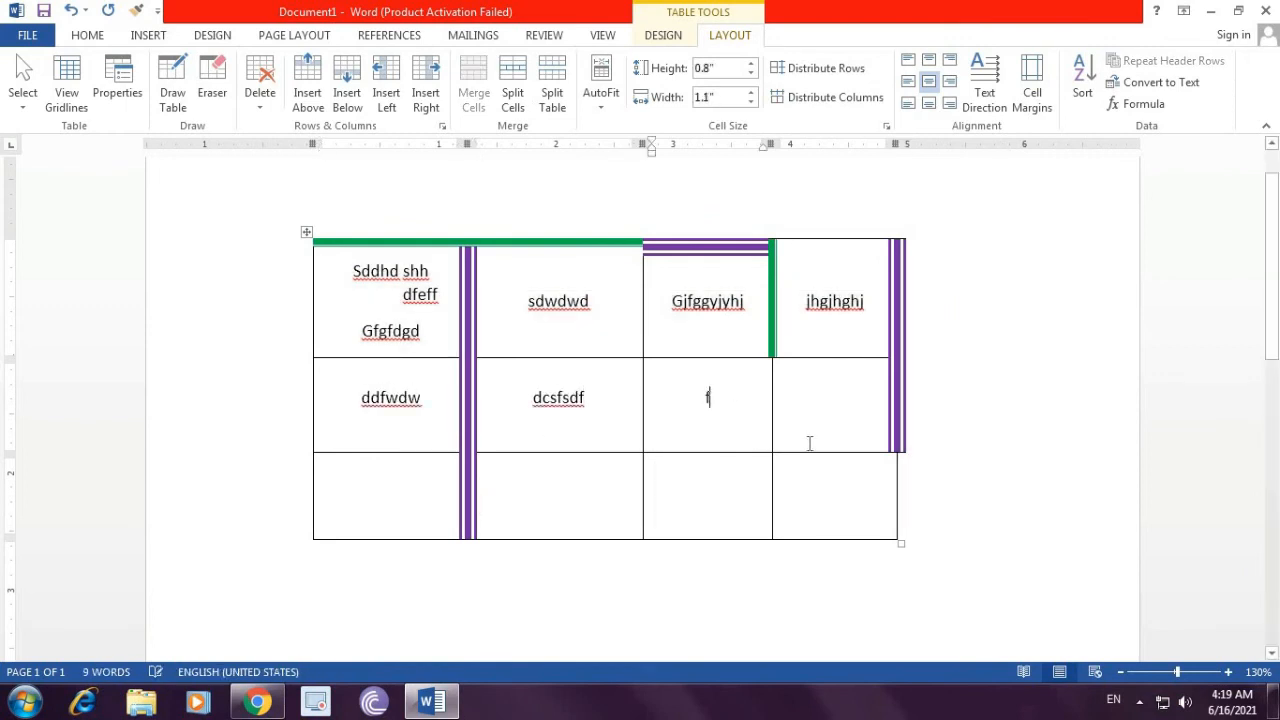
text(fdfedfe)
key(Tab)
text(cfsdfdsf)
key(Tab)
Step: Fill the third row's cells with cscsd, csdfcdf, sdcsdcs and csdf
text(cscsd)
key(Tab)
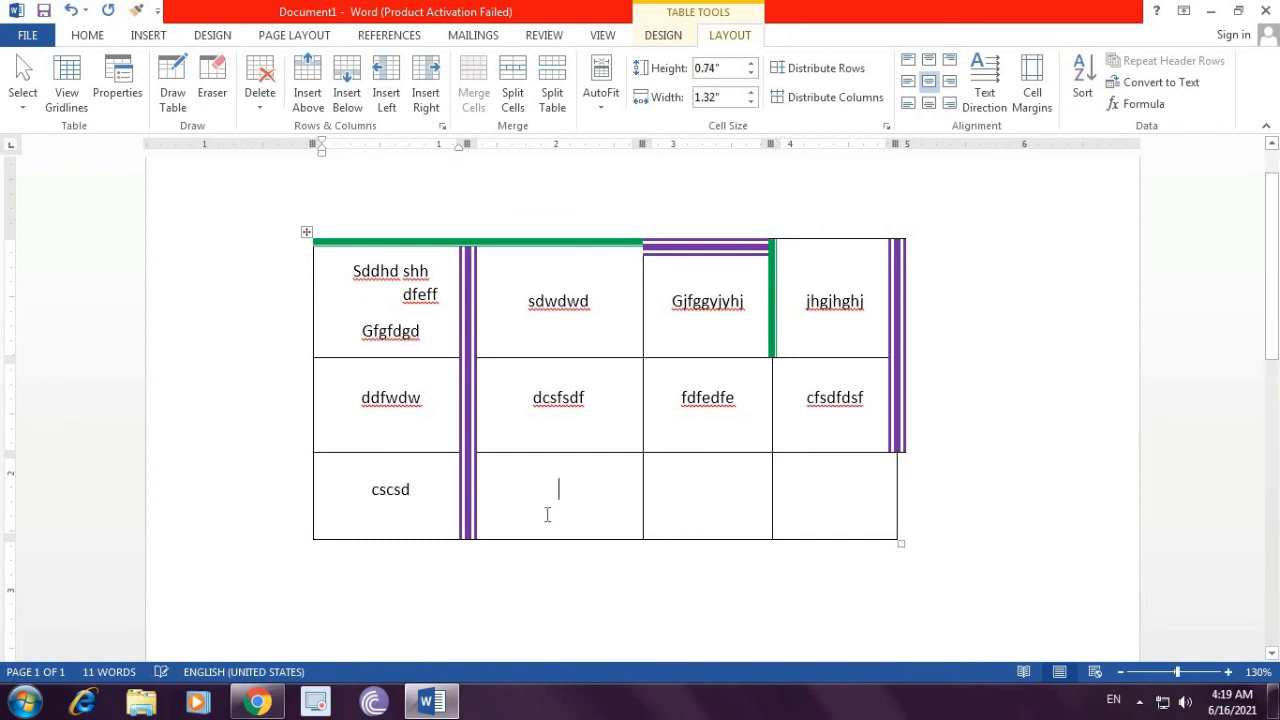
text(csdfcdf)
key(Tab)
text(sdcsdcs)
key(Tab)
text(csdf)
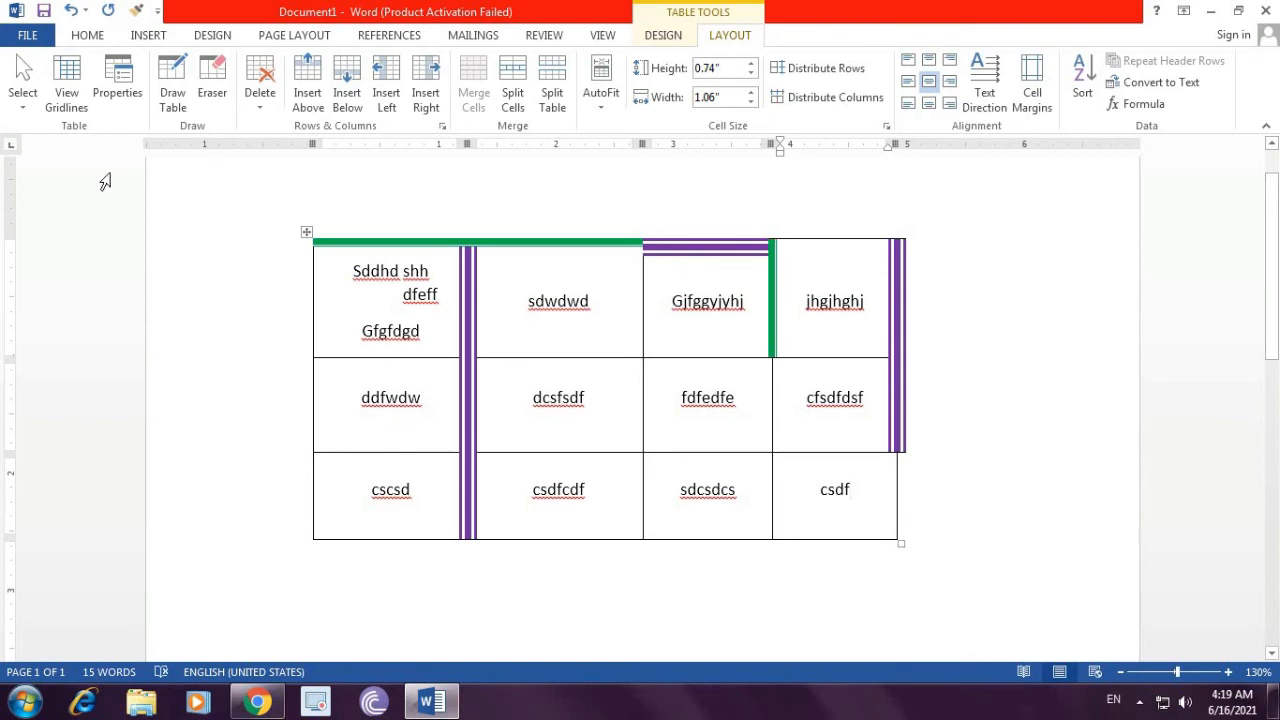
Step: Select the whole table and cycle its text direction through the vertical orientations back to horizontal
click(22, 97)
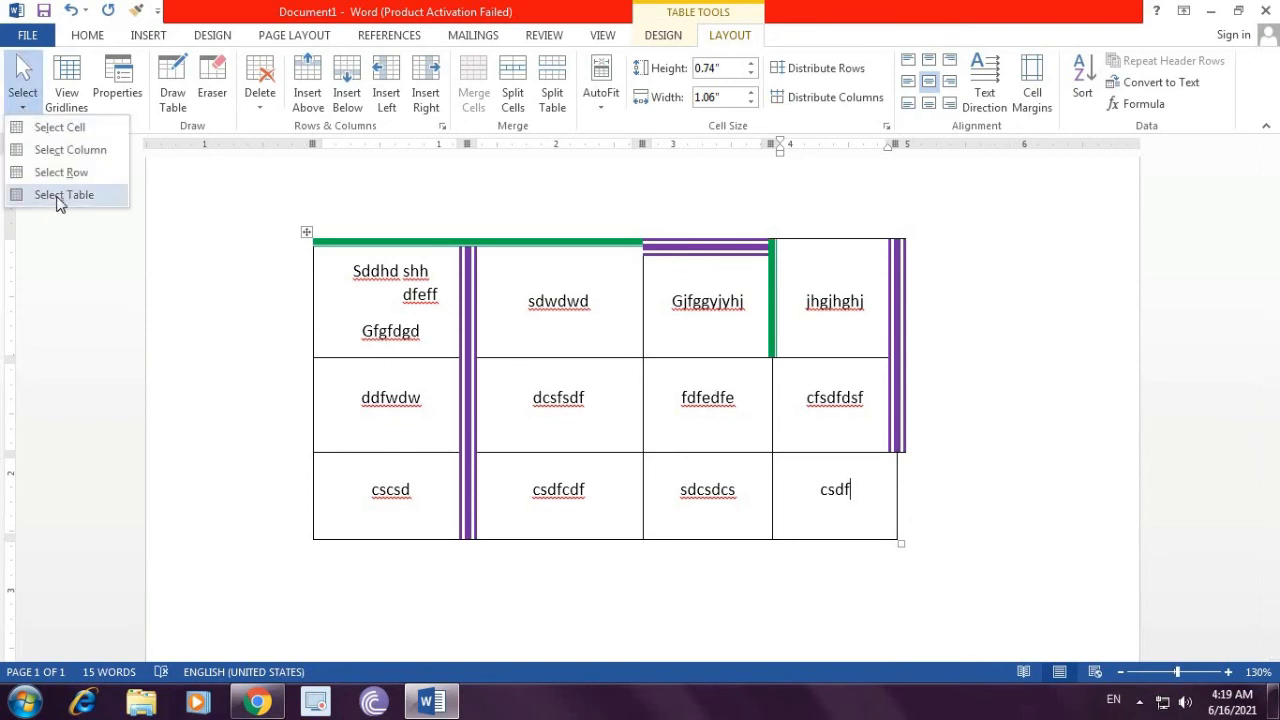
click(57, 197)
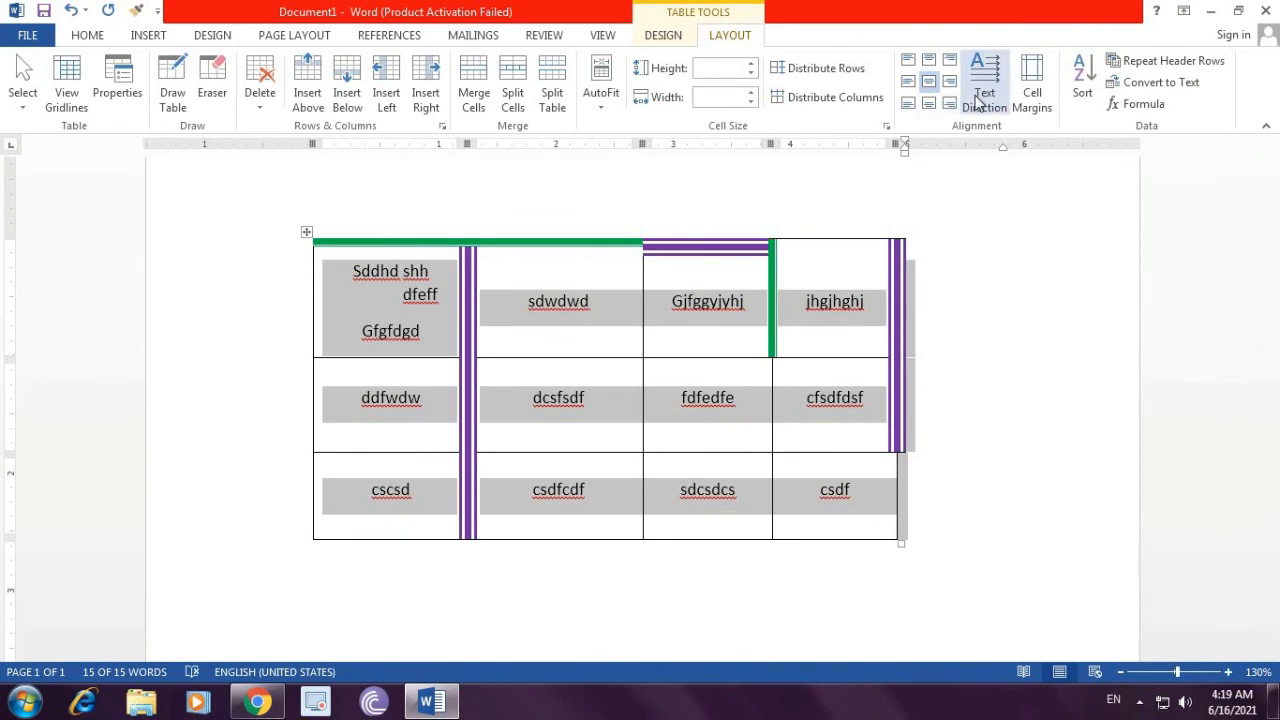
click(978, 100)
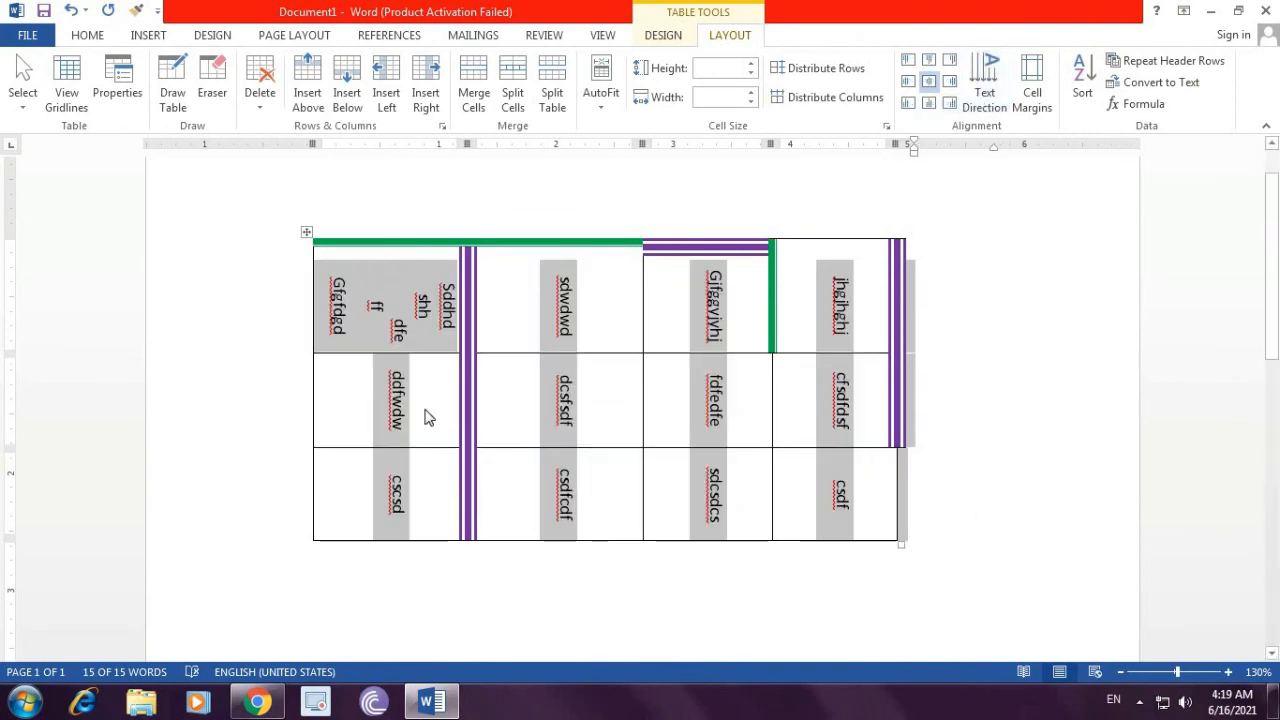
click(985, 104)
click(986, 104)
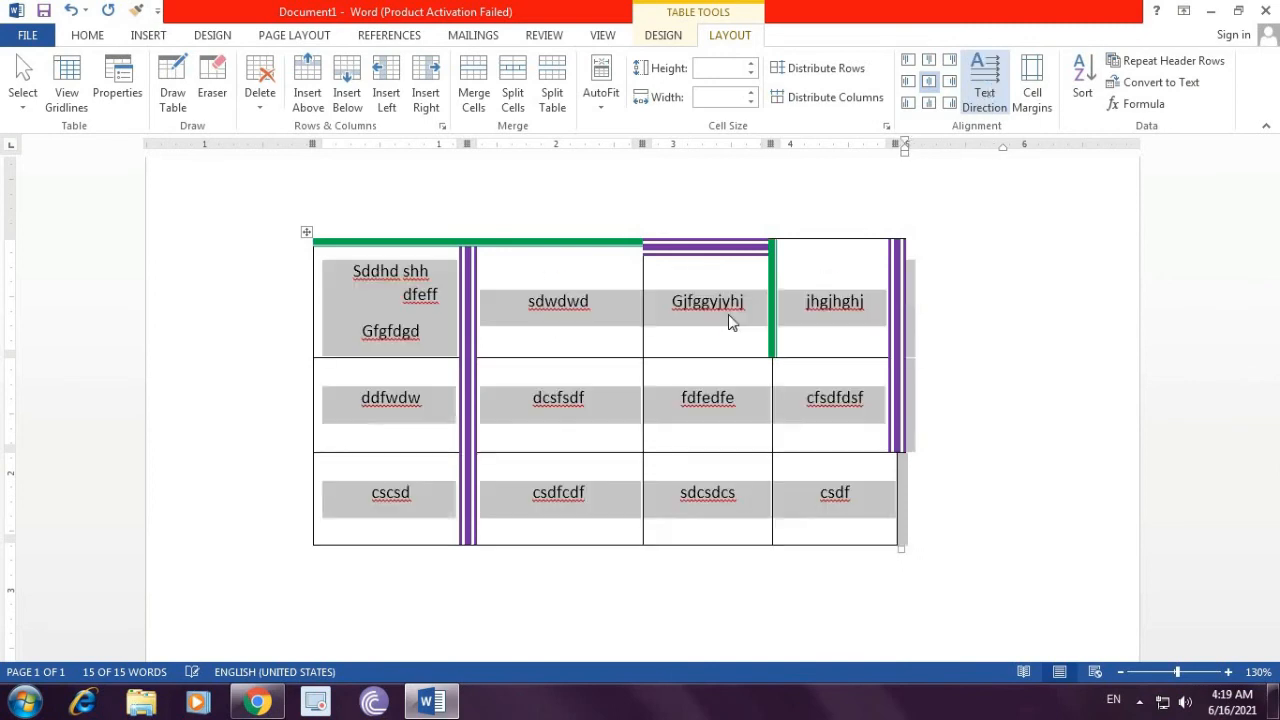